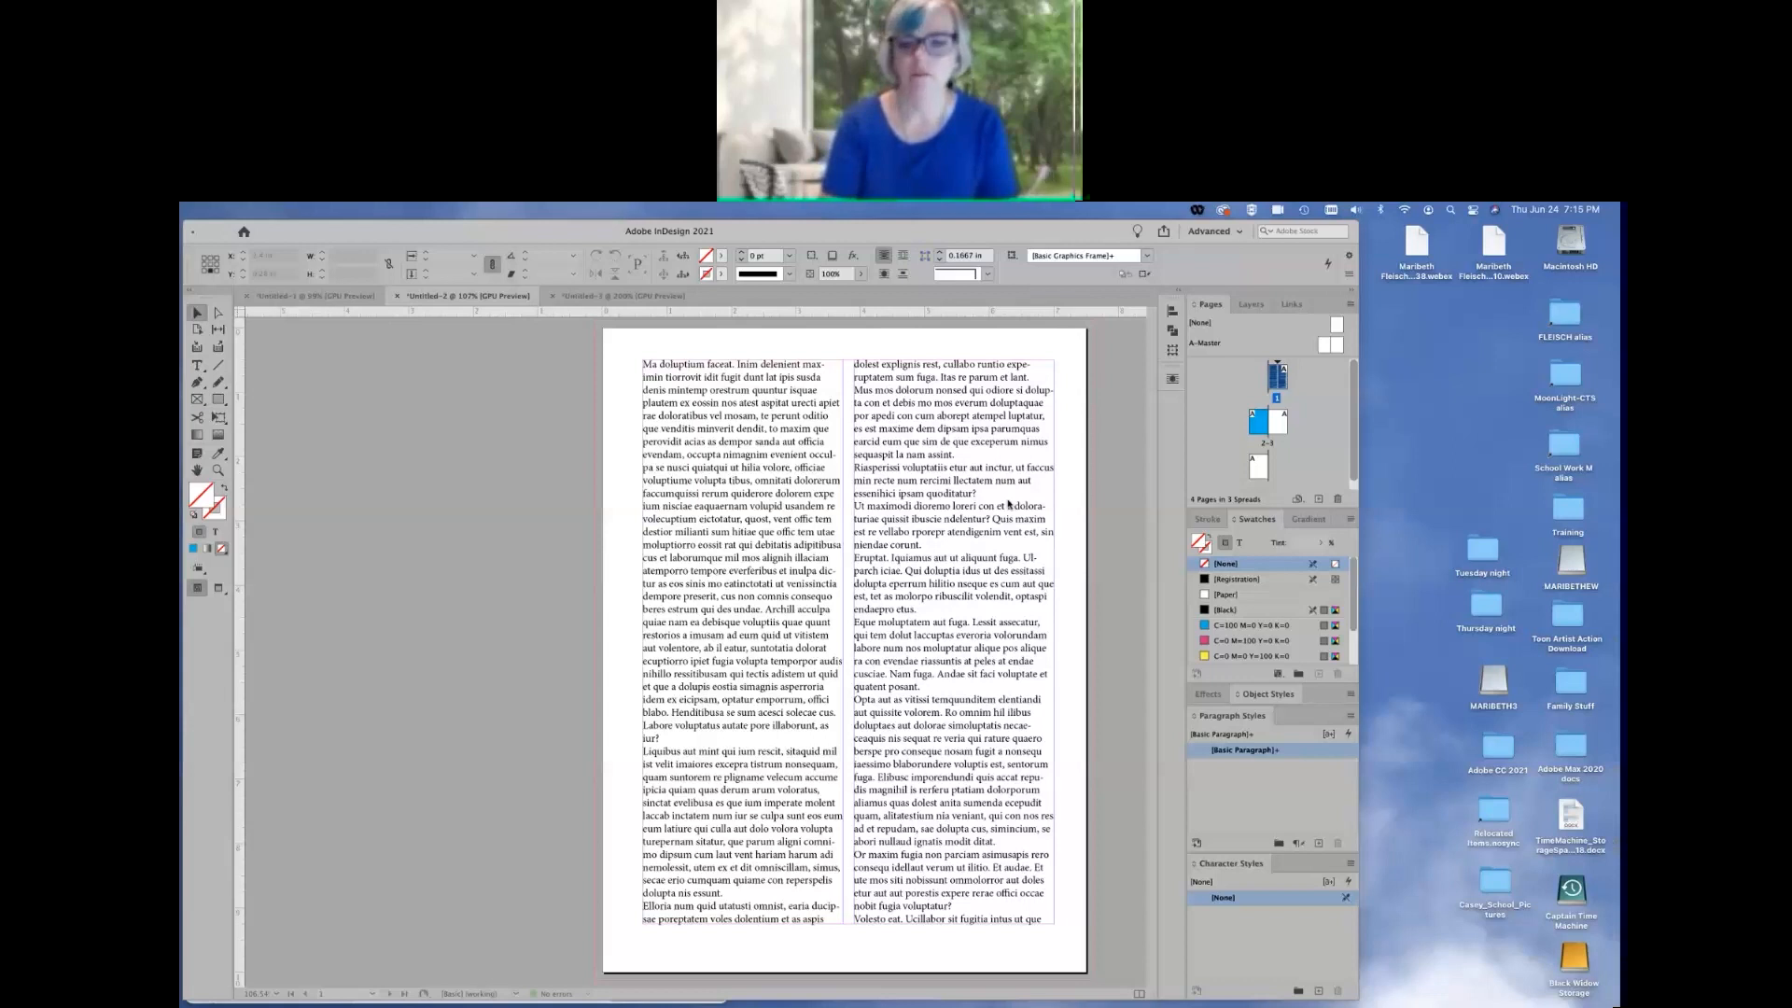
# Zoom out from page 1 to look over the first page and the spread below it together
pyautogui.scroll(-10, 501, 535)
pyautogui.scroll(10, 837, 651)
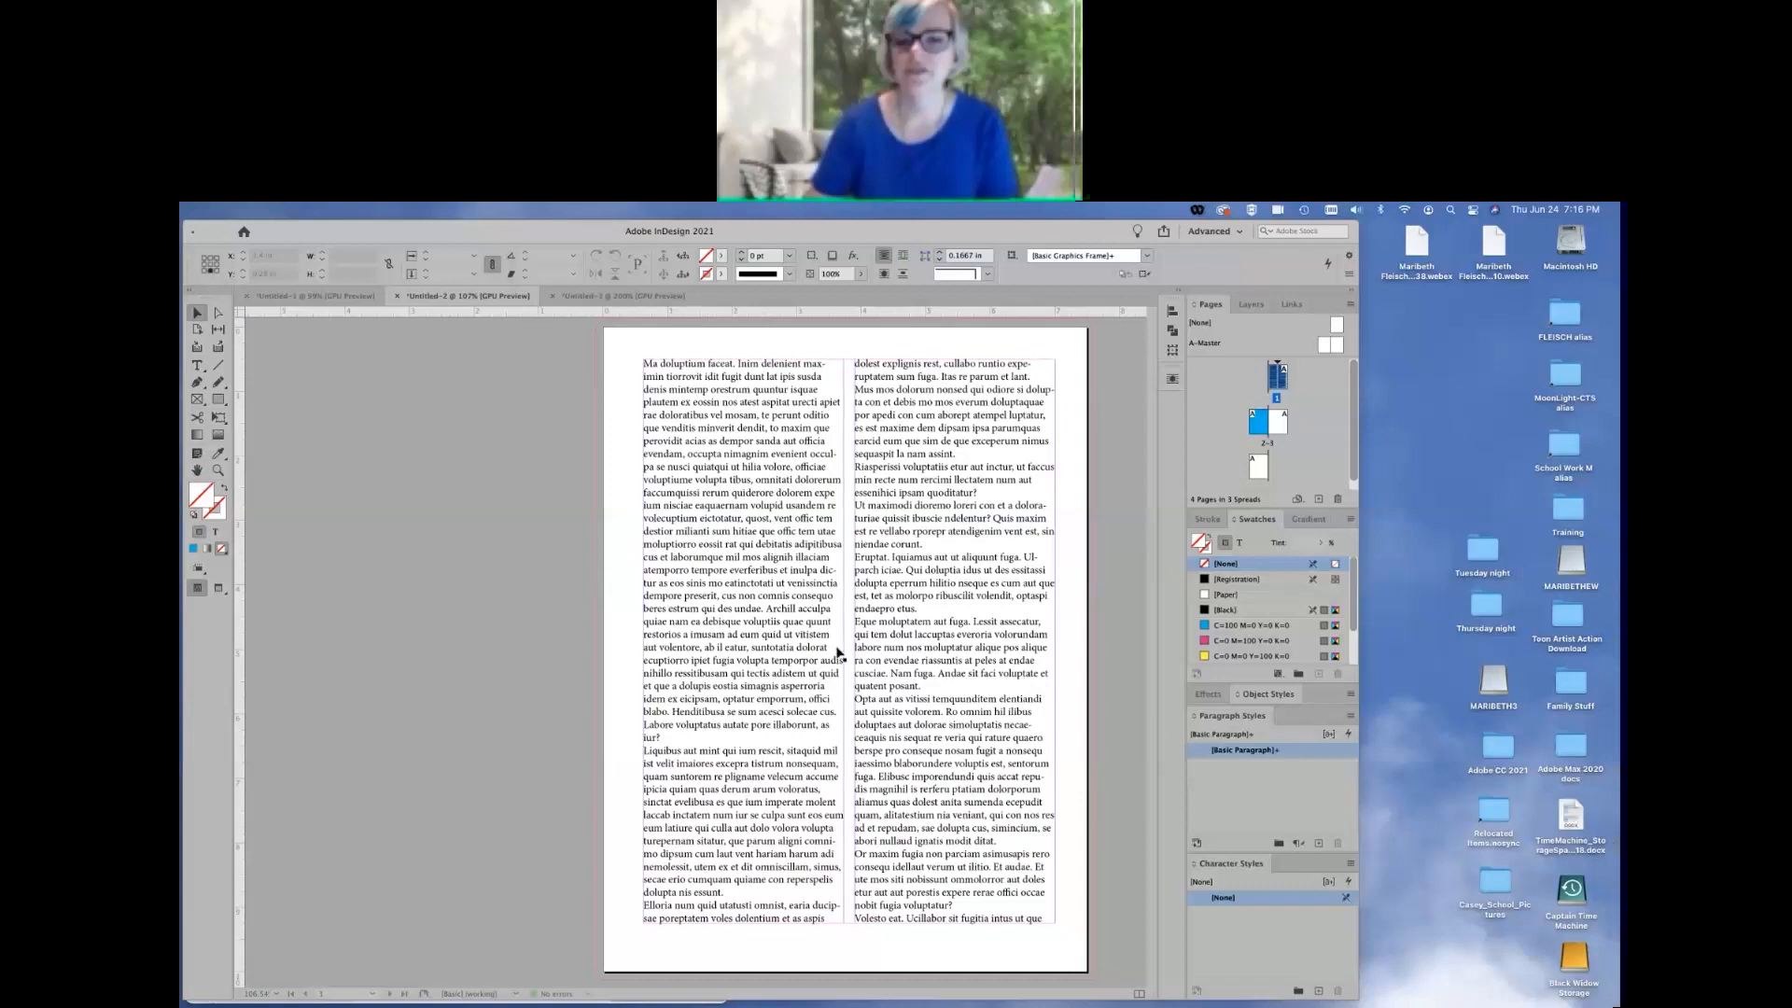
pyautogui.click(836, 651)
pyautogui.press('super+minus')
pyautogui.press('super+minus')
pyautogui.press('super+minus')
pyautogui.scroll(-2, 837, 651)
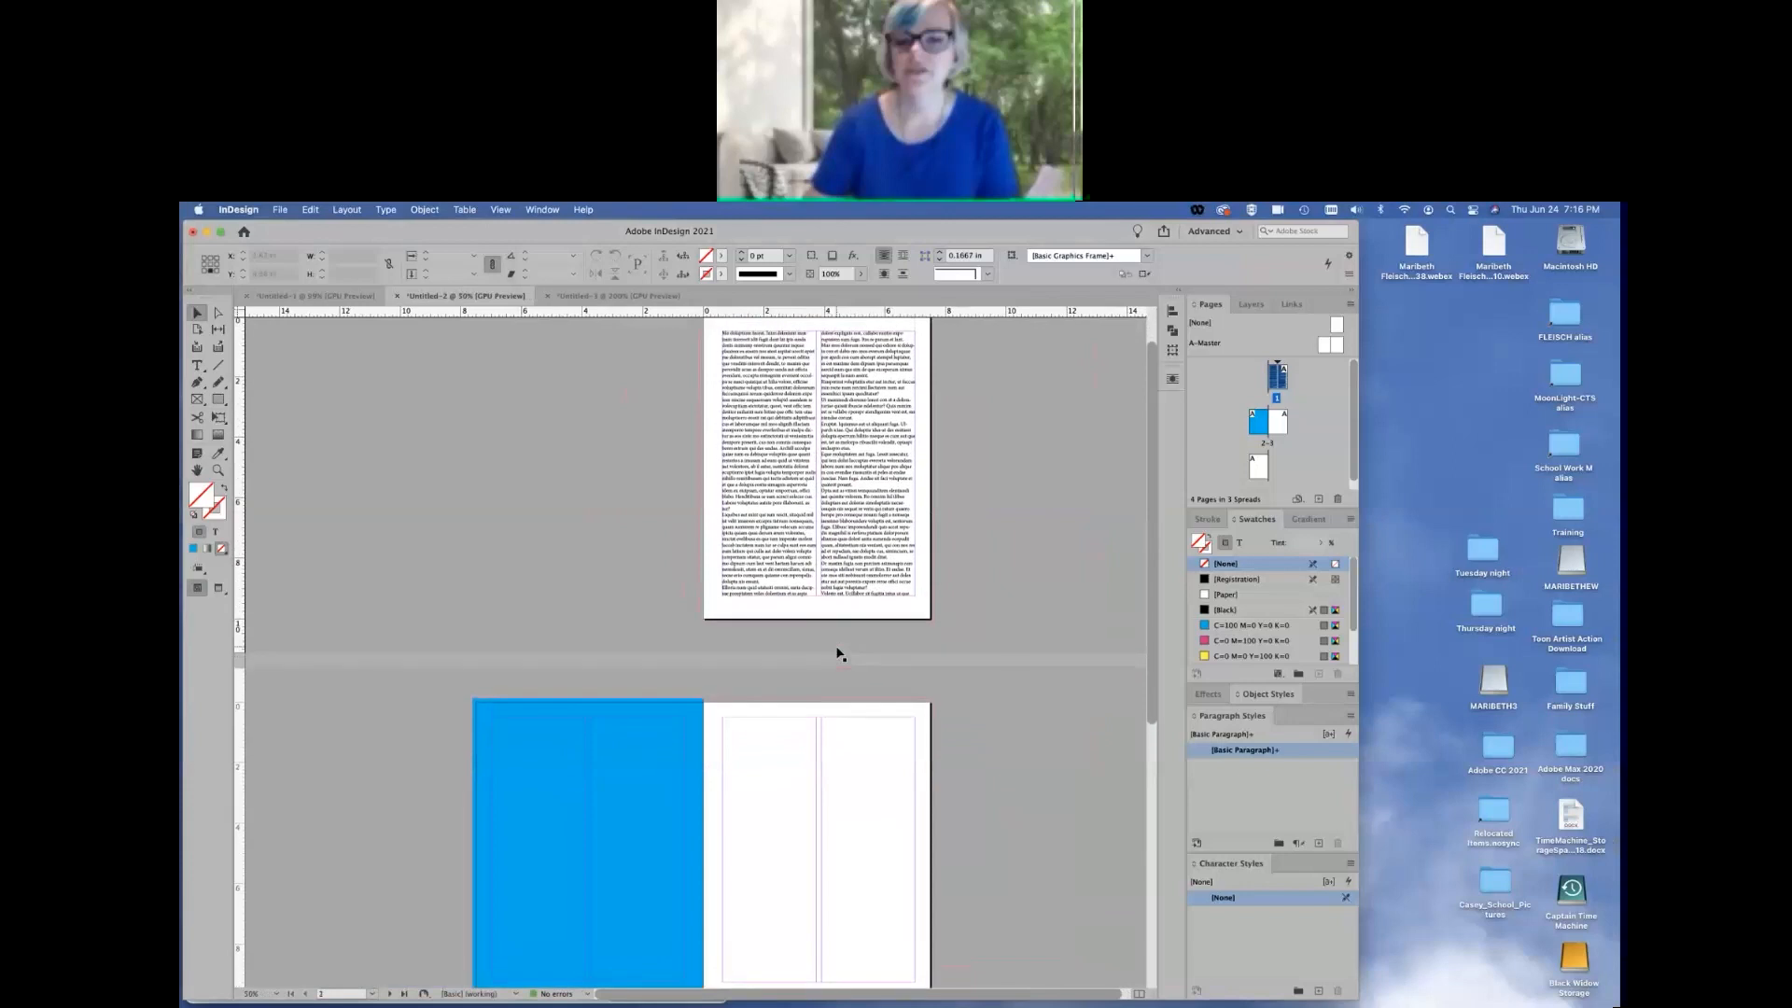
pyautogui.click(1322, 465)
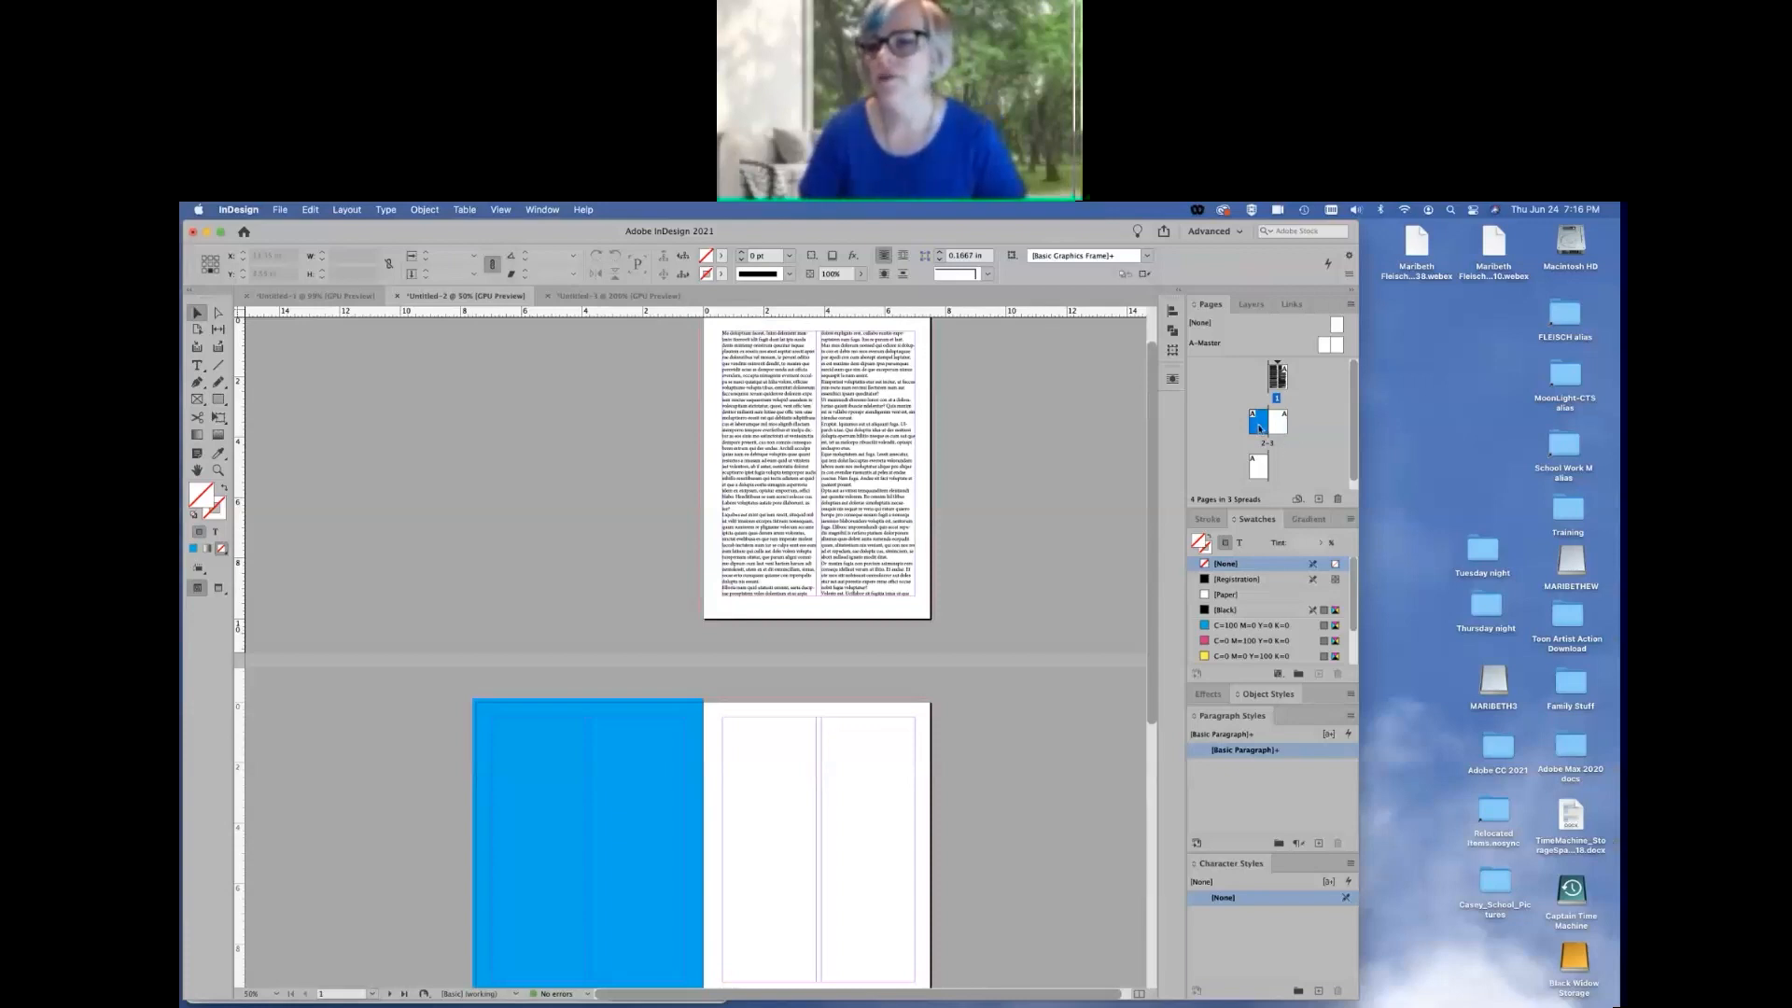
# Go to the page 2-3 spread, select both of its pages and fit the spread in view
pyautogui.doubleClick(1259, 429)
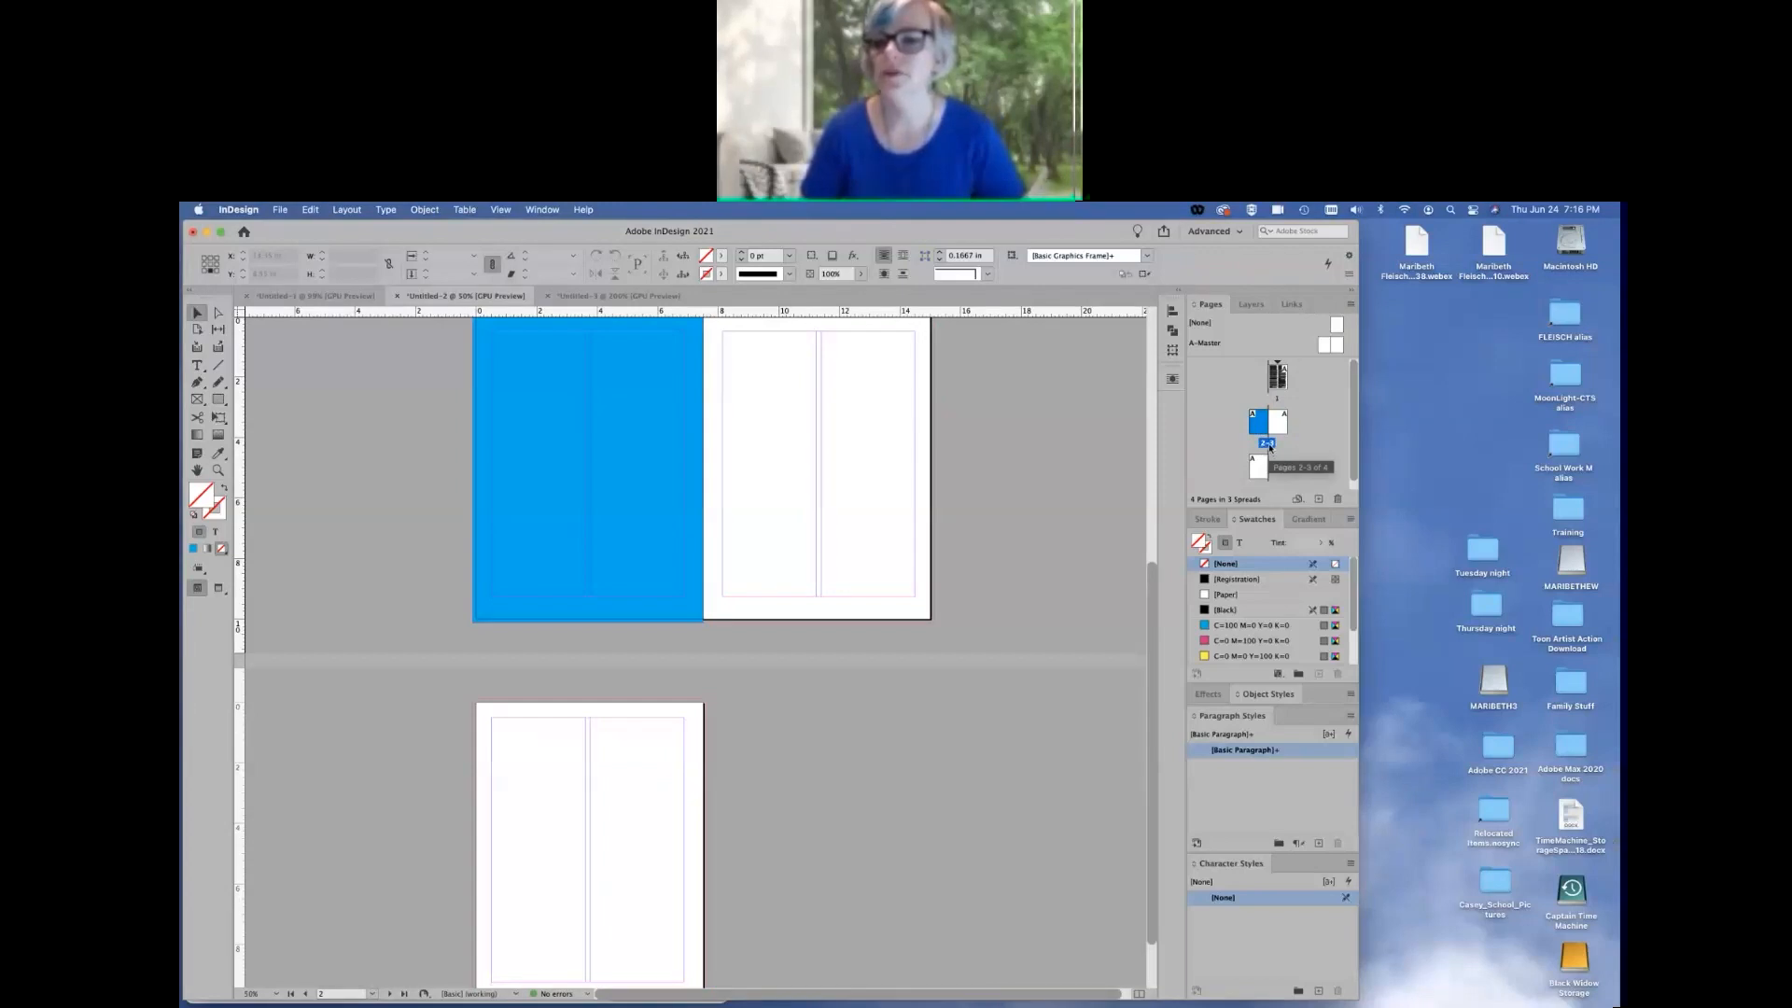
pyautogui.click(1269, 448)
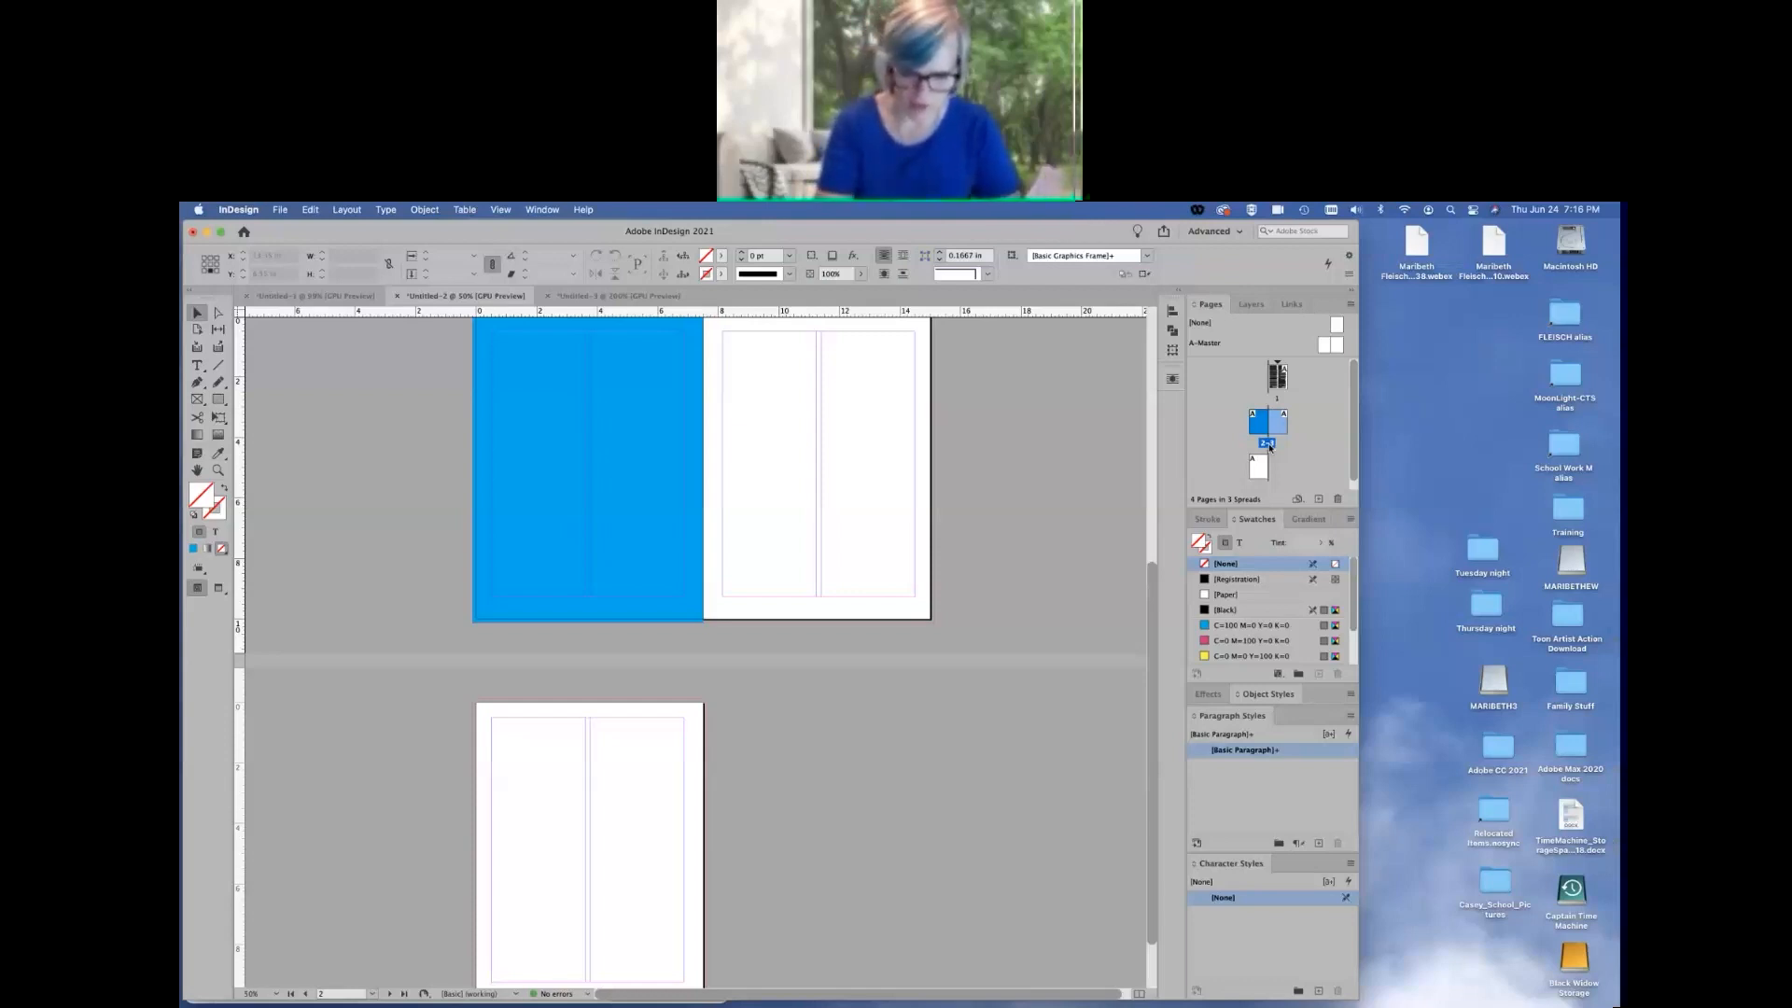
pyautogui.doubleClick(1269, 447)
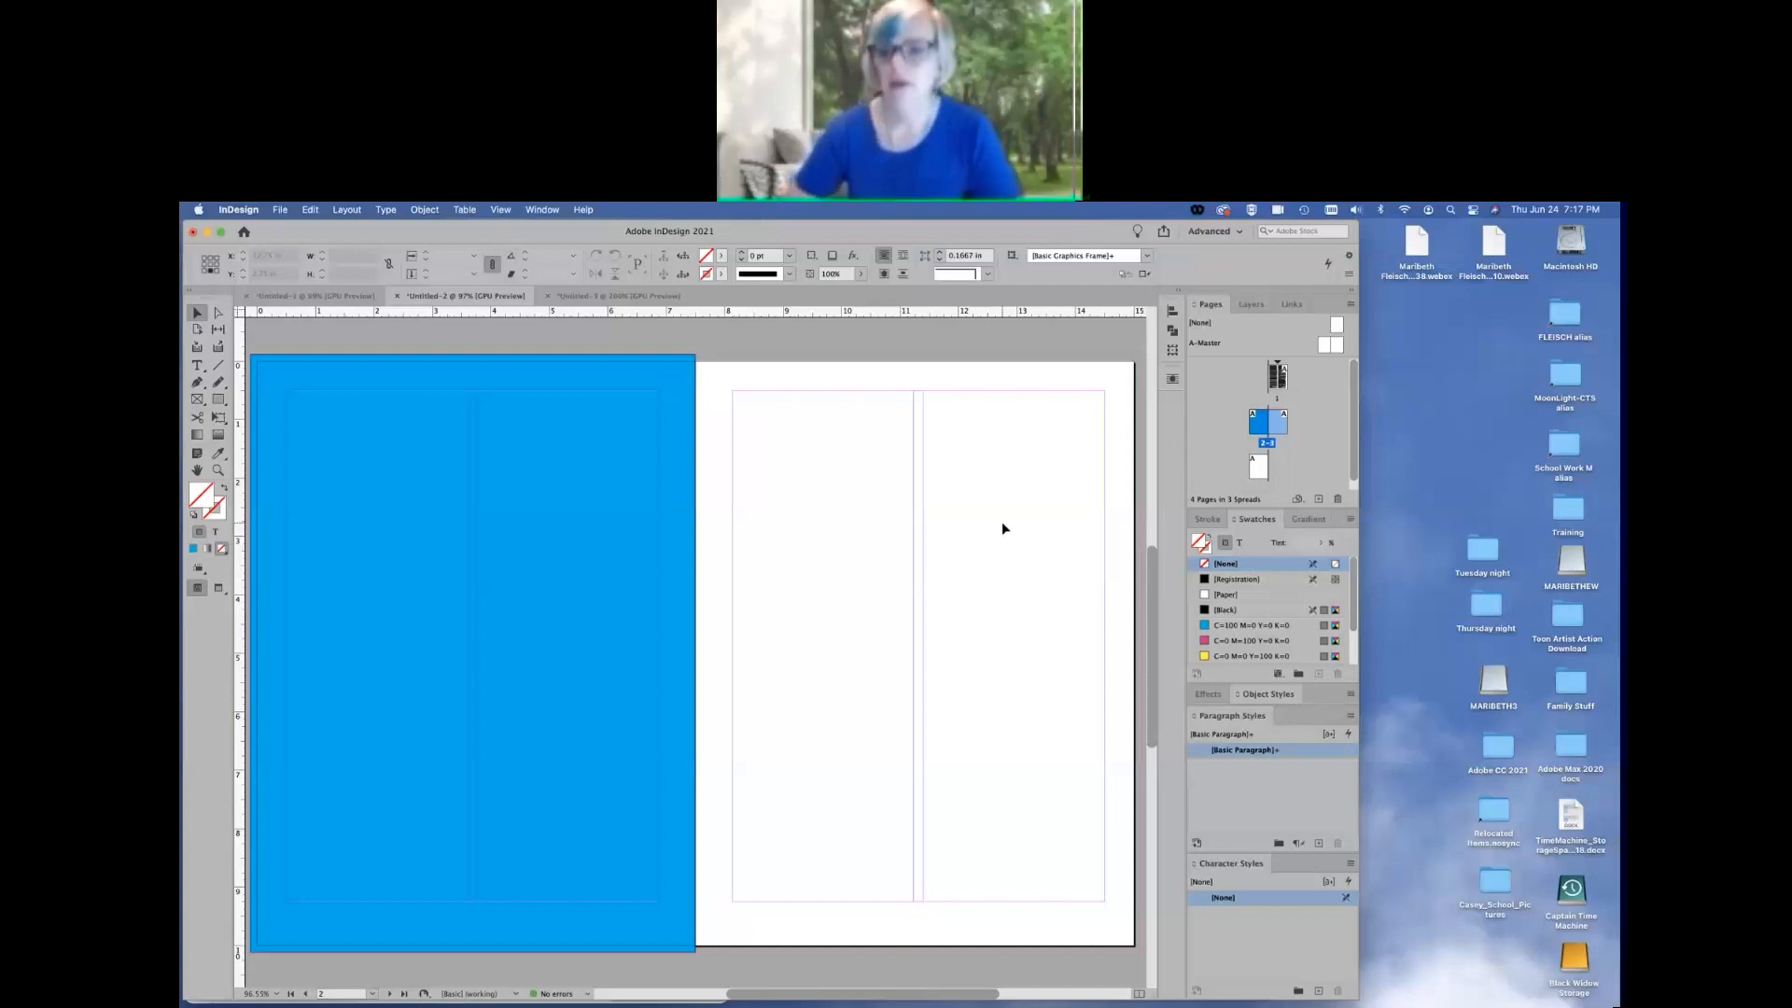
pyautogui.click(1270, 416)
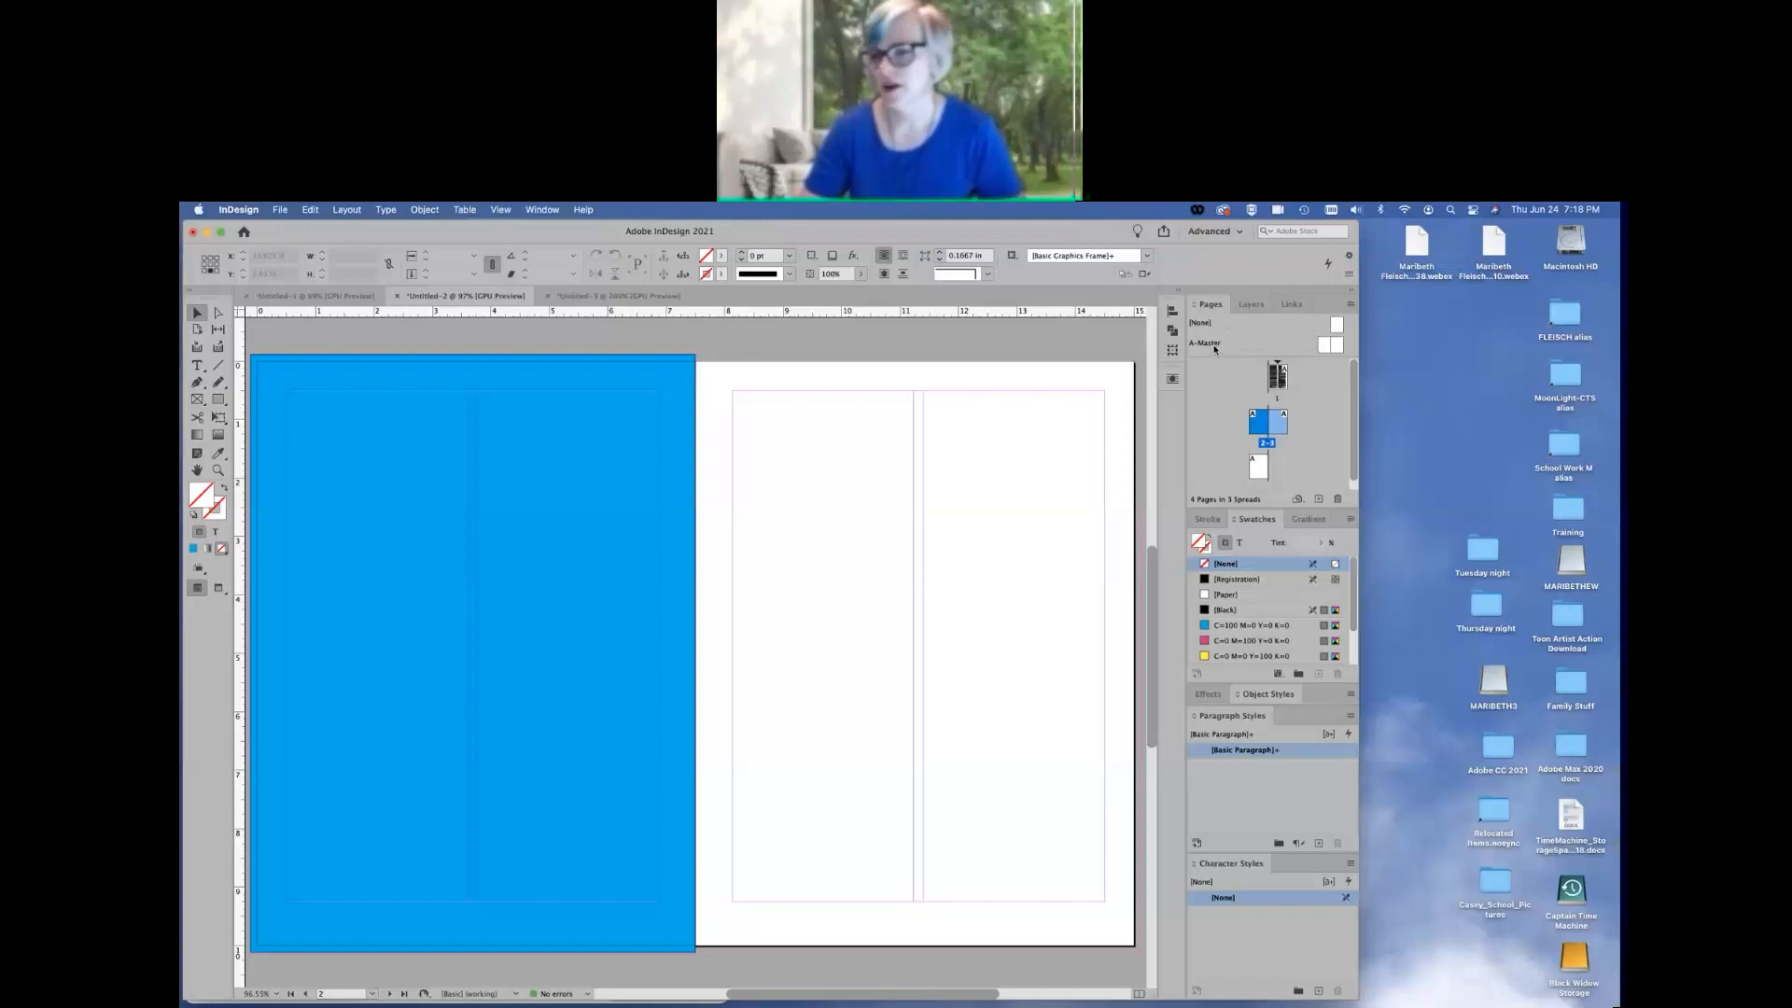
# Open the A-Master spread to view it, and return to the page 2-3 spread
pyautogui.doubleClick(1209, 344)
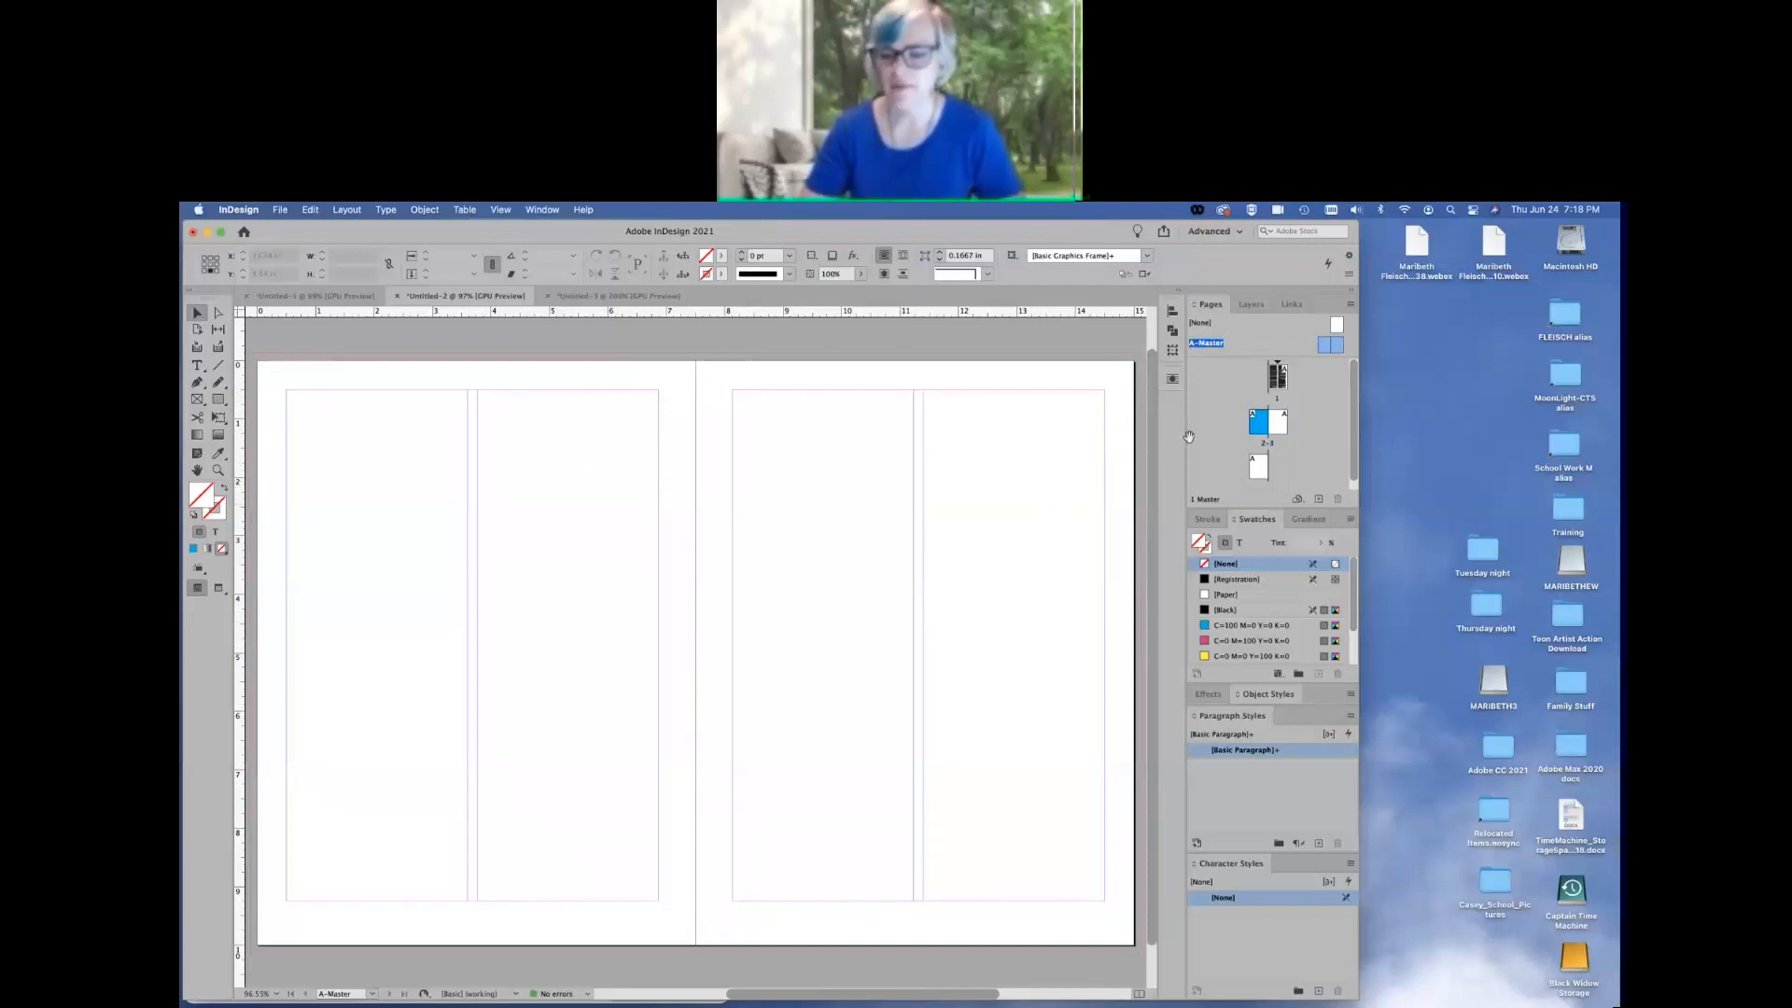
pyautogui.click(1213, 381)
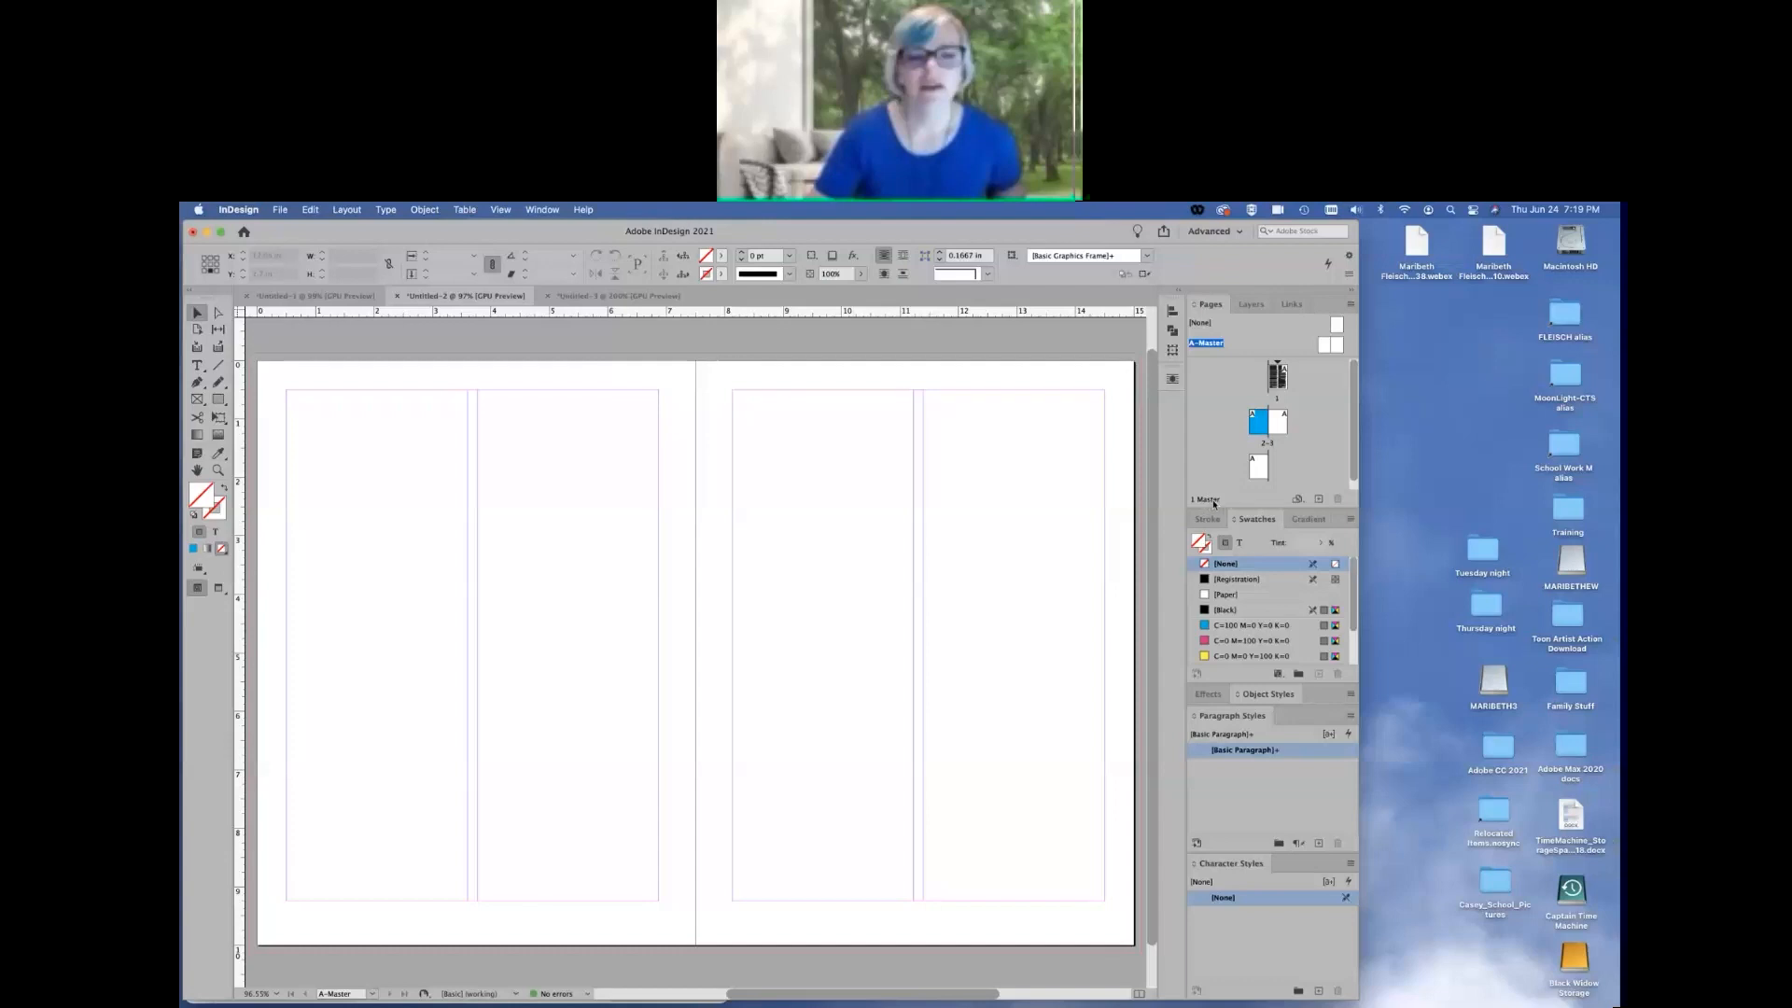
pyautogui.doubleClick(1269, 444)
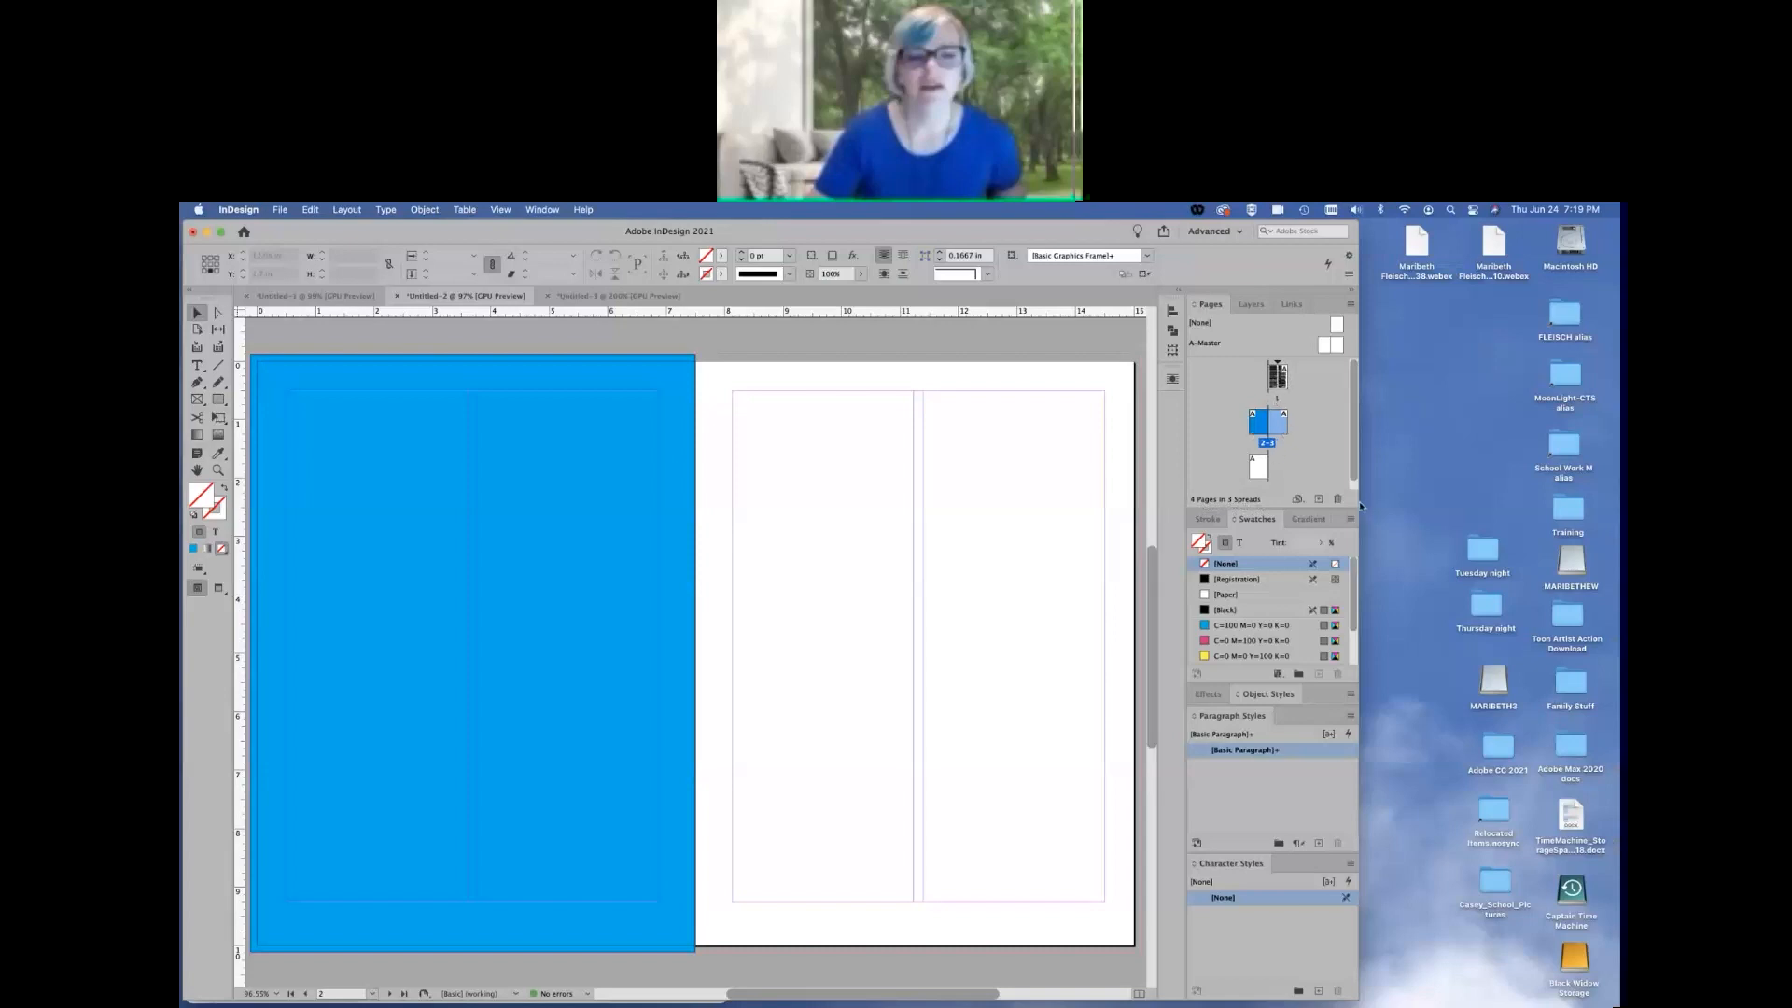
# Look over the preset page sizes offered for the selected spread
pyautogui.click(1298, 501)
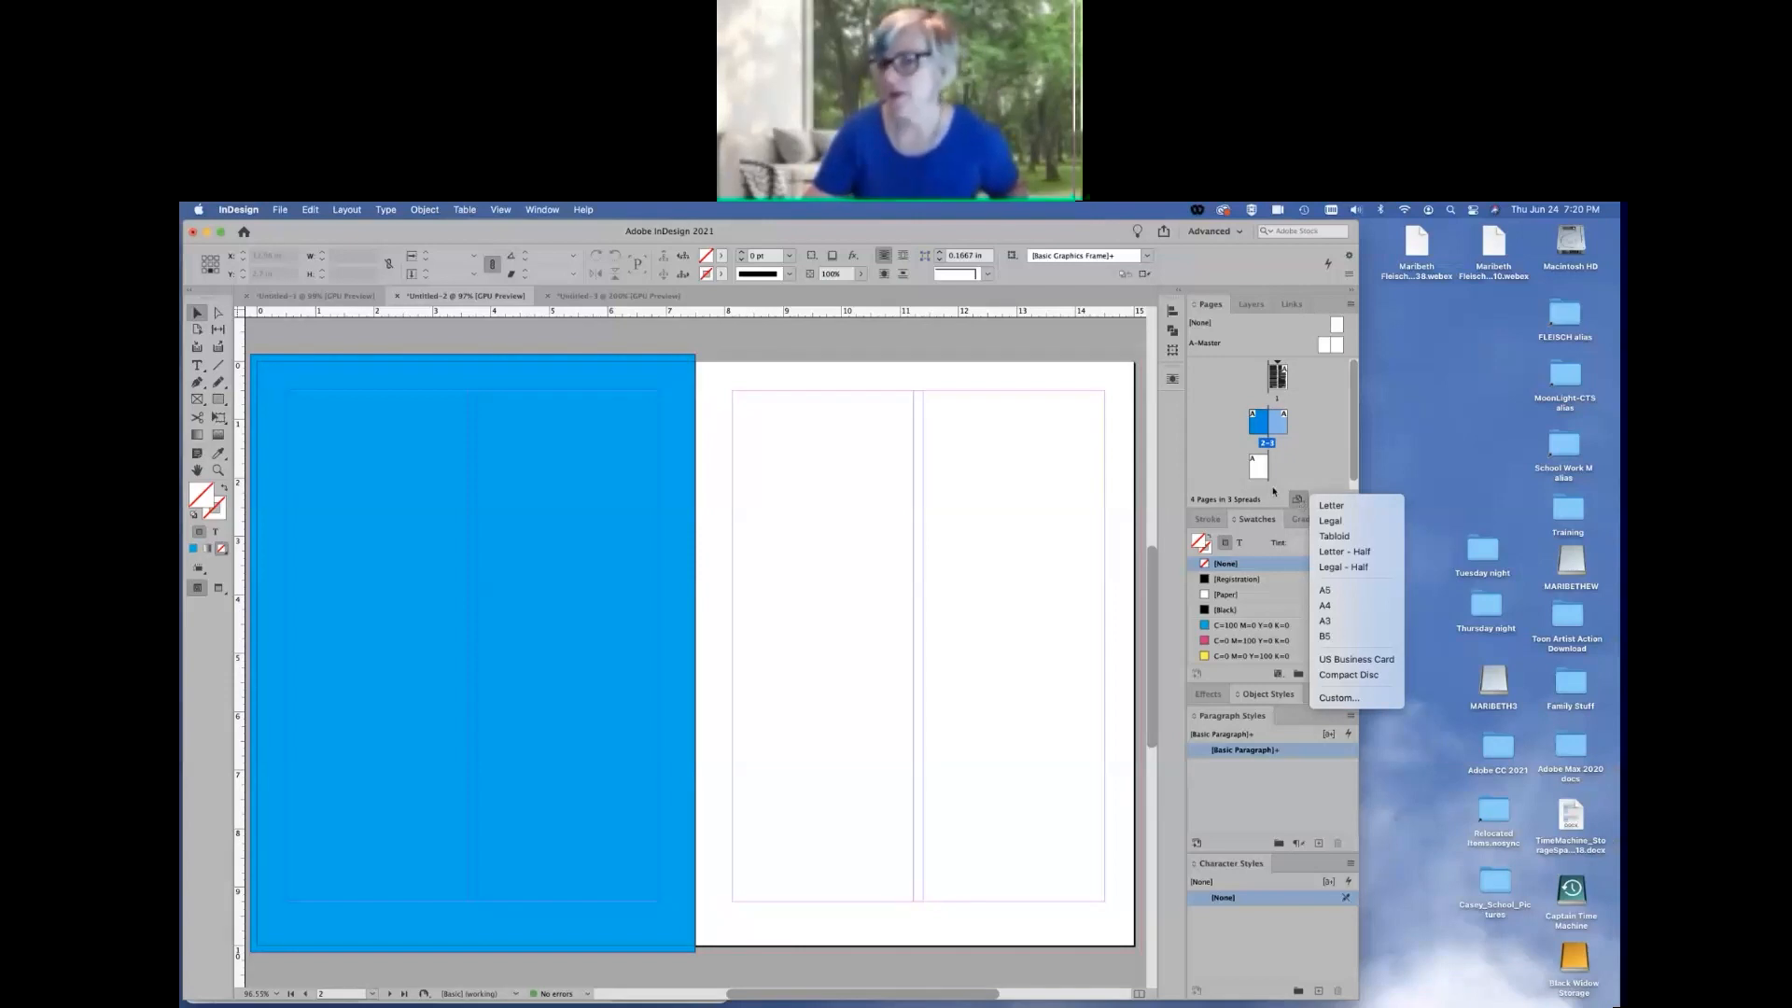
pyautogui.click(1281, 494)
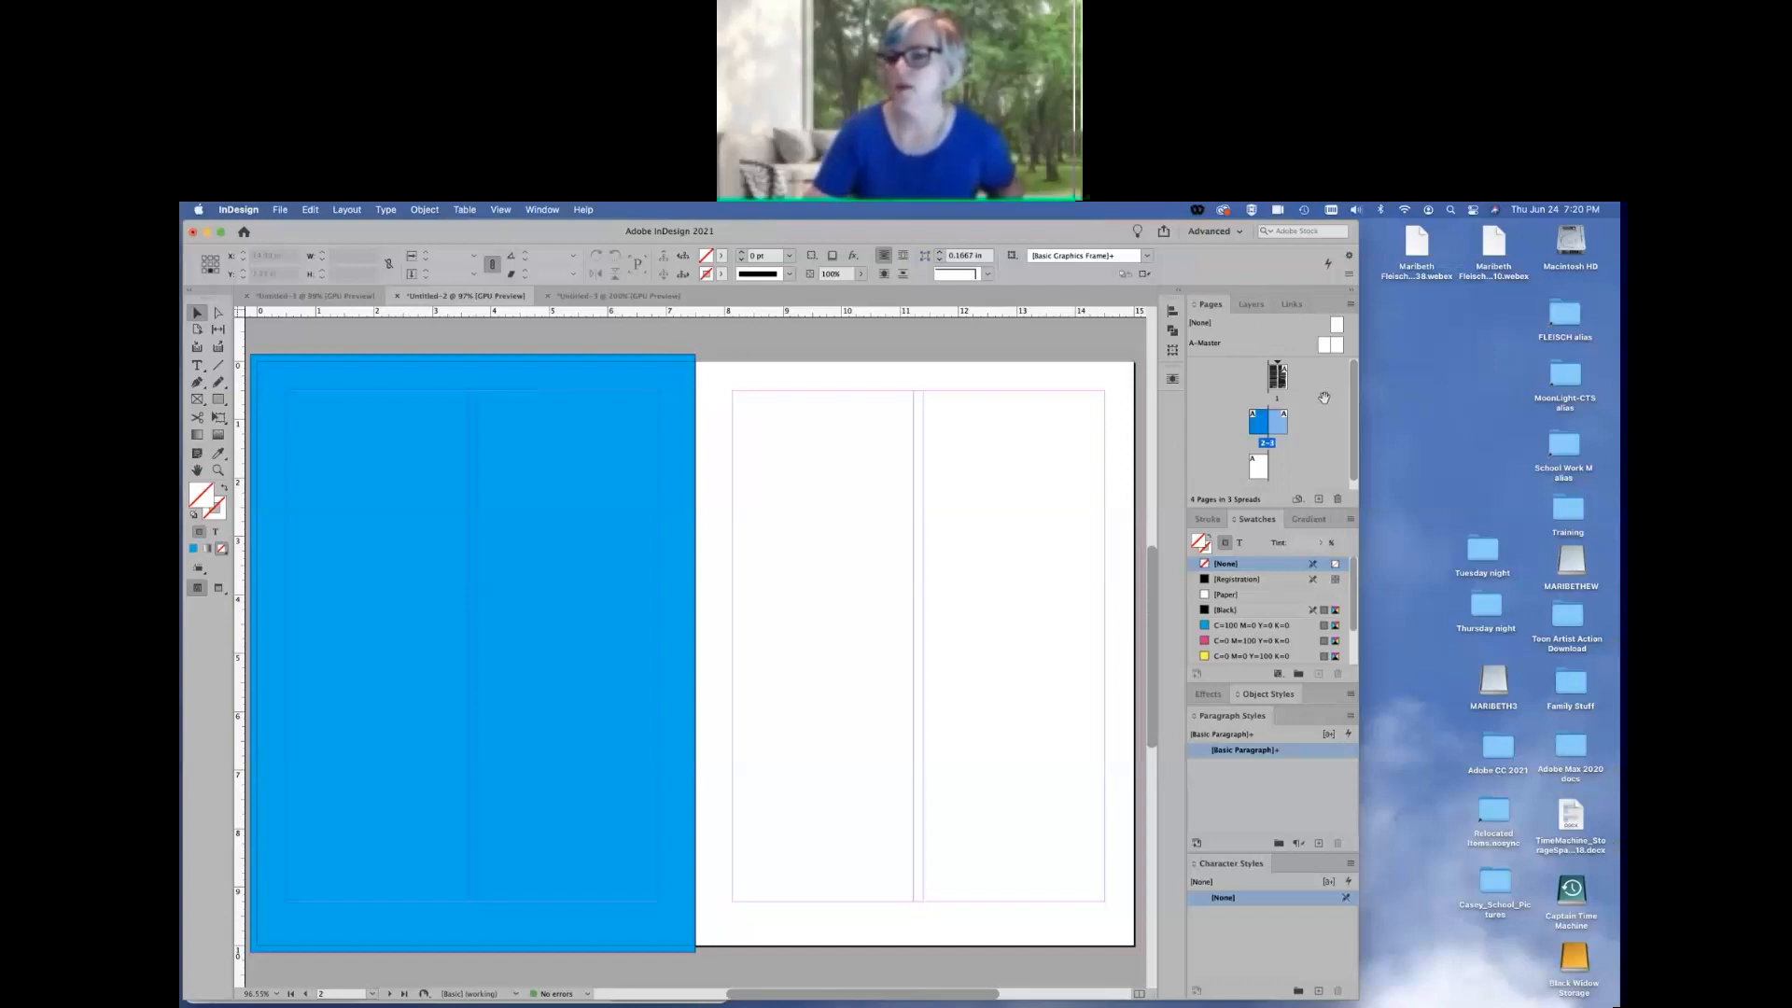
# Rotate the view of the page 2-3 spread 90° clockwise
pyautogui.click(1350, 306)
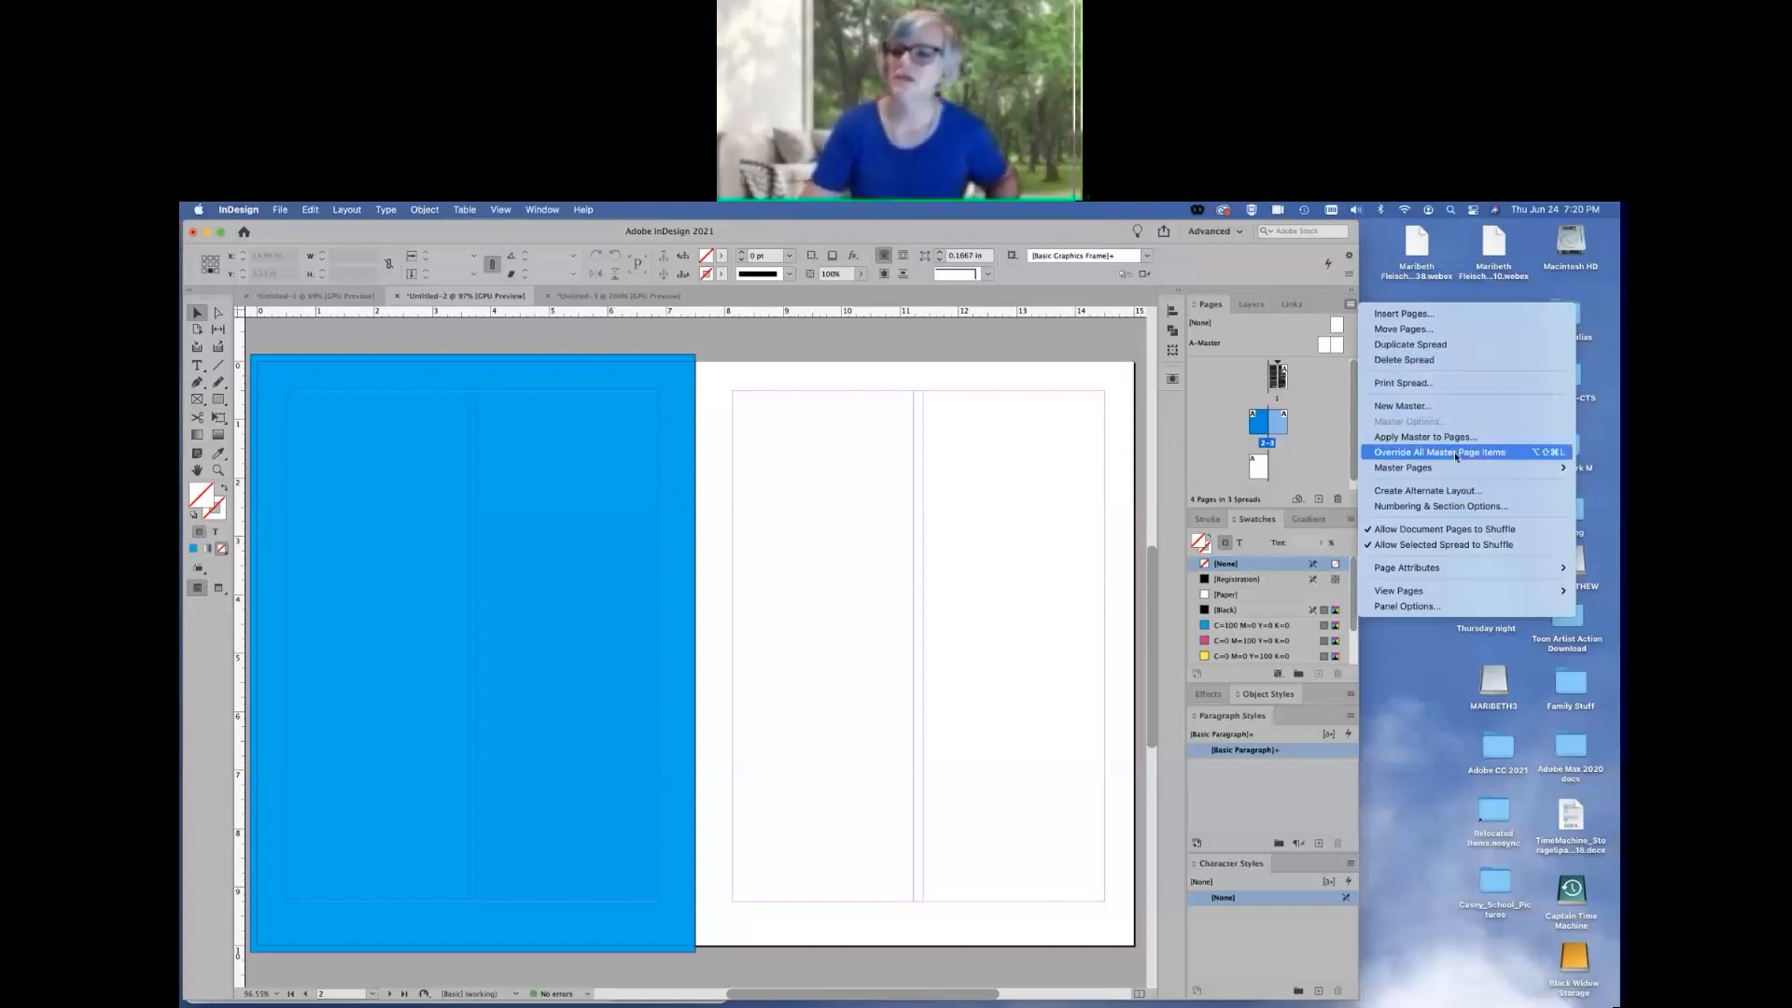
pyautogui.moveTo(1461, 468)
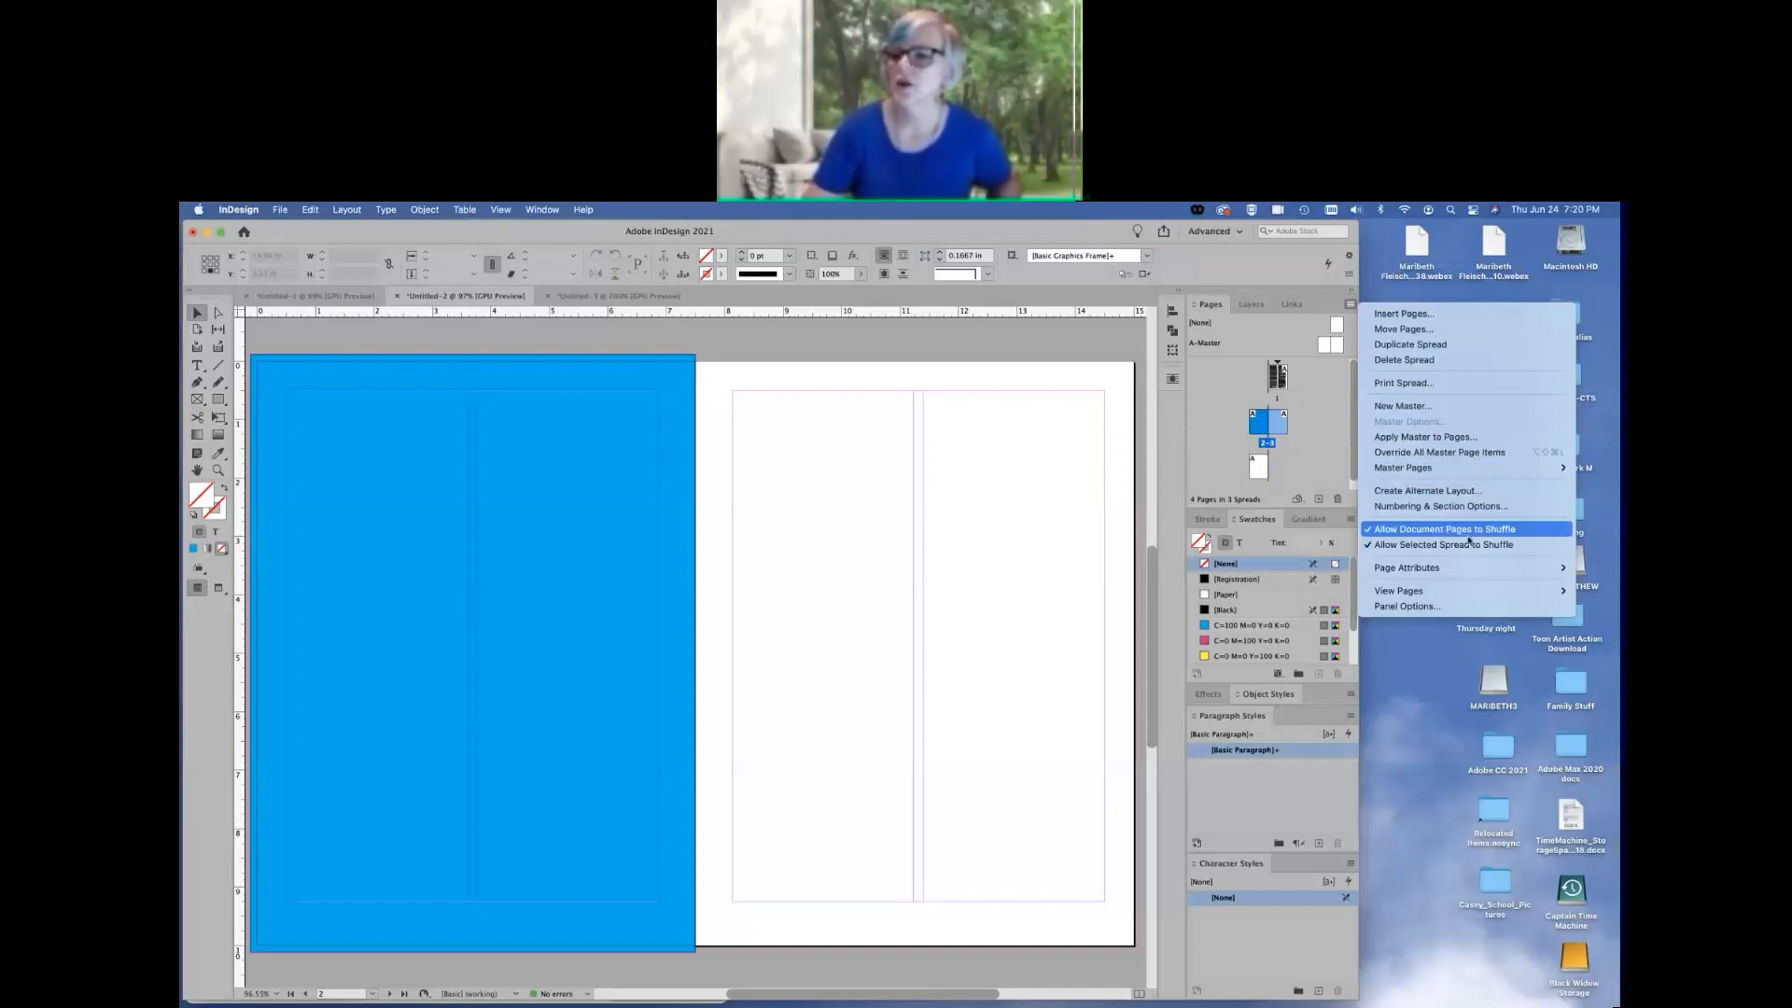
pyautogui.moveTo(1462, 593)
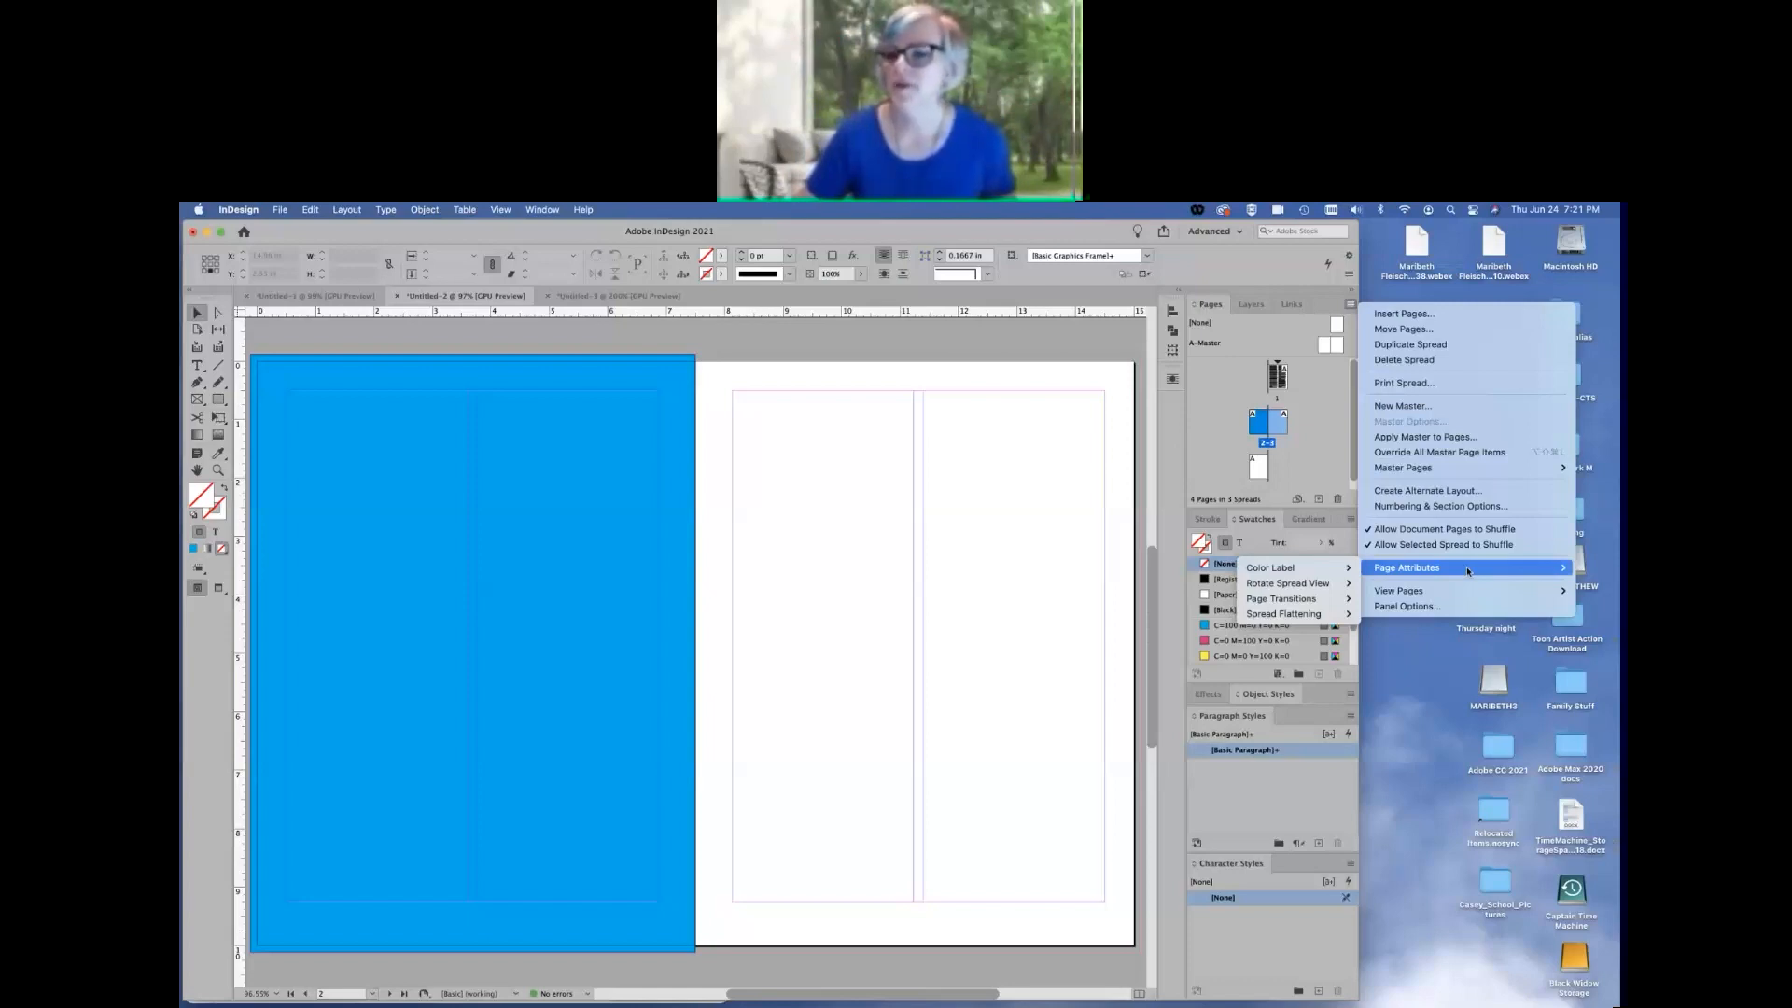
pyautogui.moveTo(1304, 589)
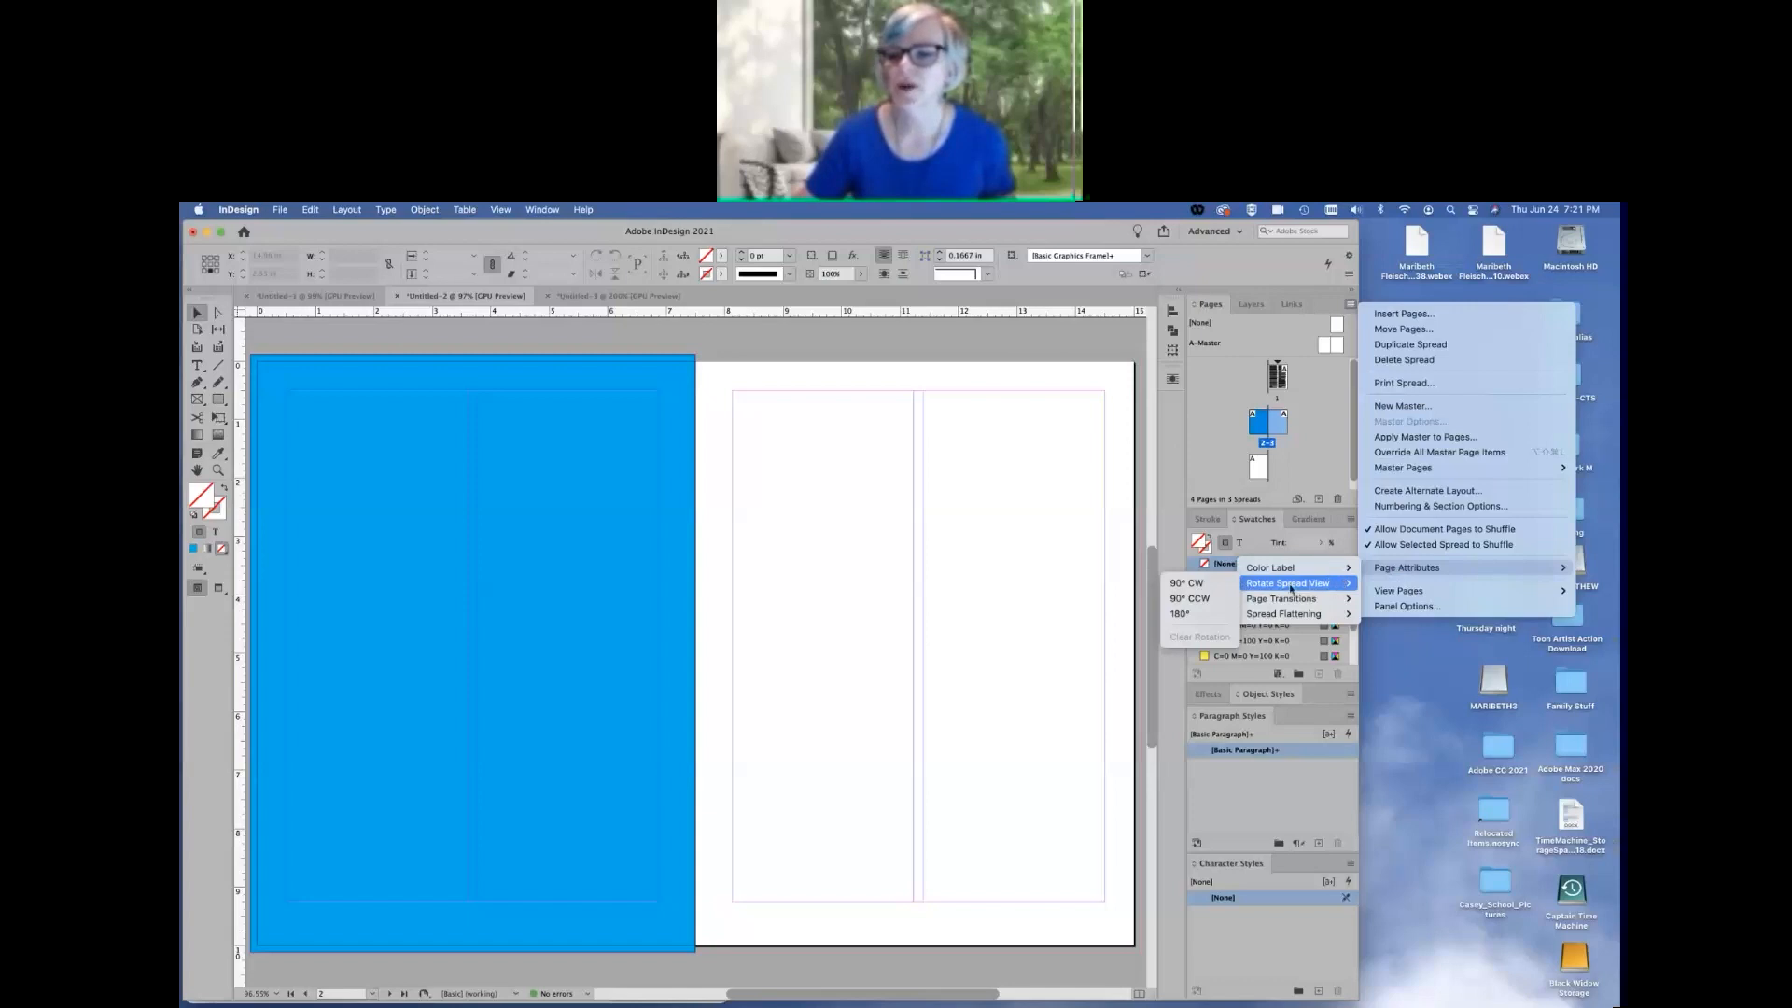
pyautogui.click(1211, 589)
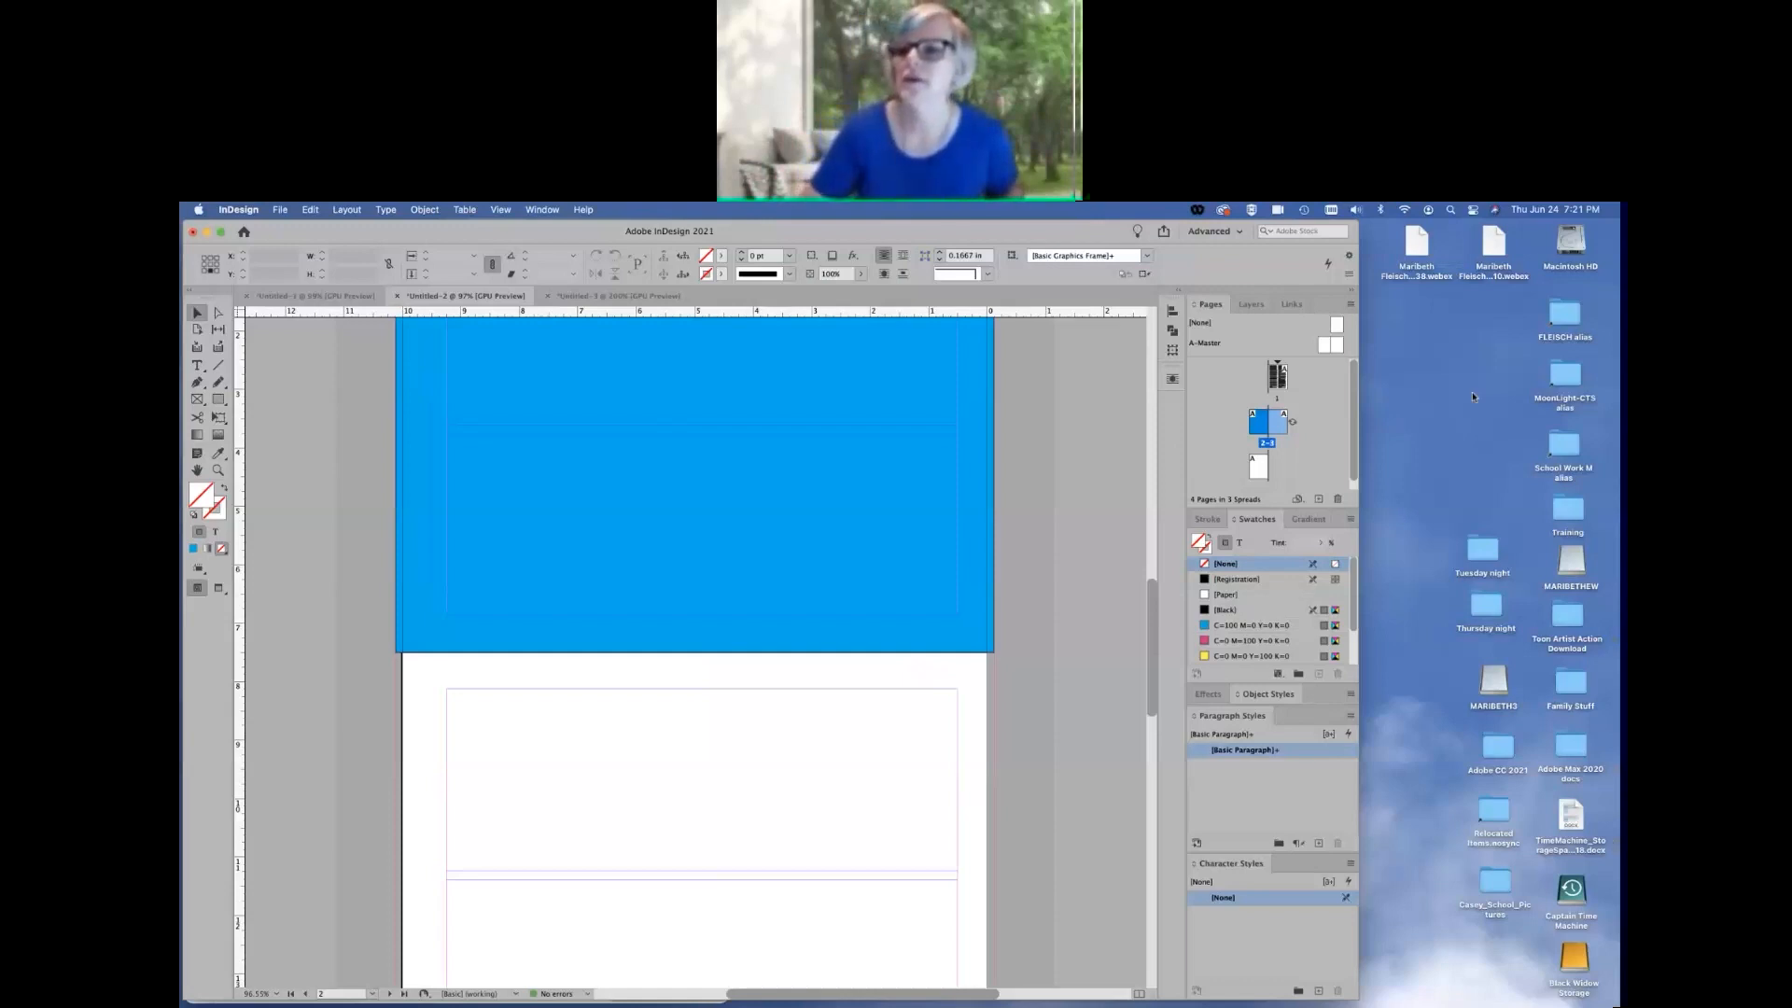
# Clear the rotation from the page 2-3 spread view
pyautogui.click(1351, 305)
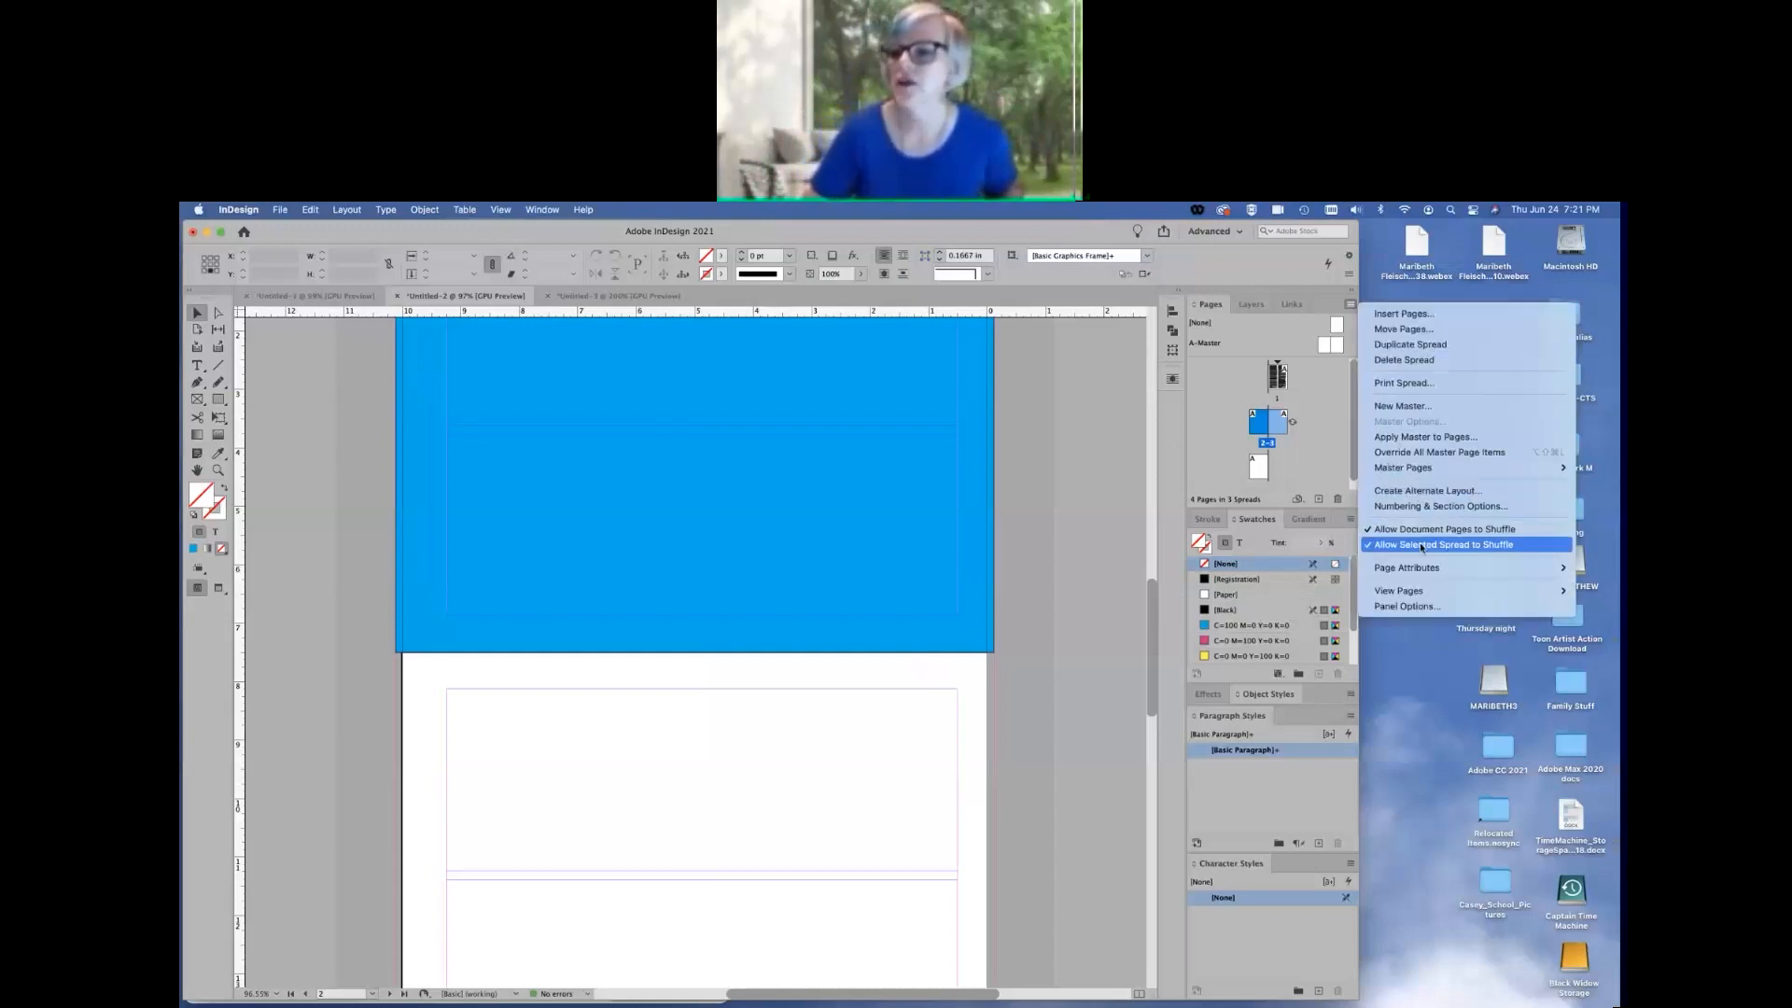
pyautogui.moveTo(1298, 598)
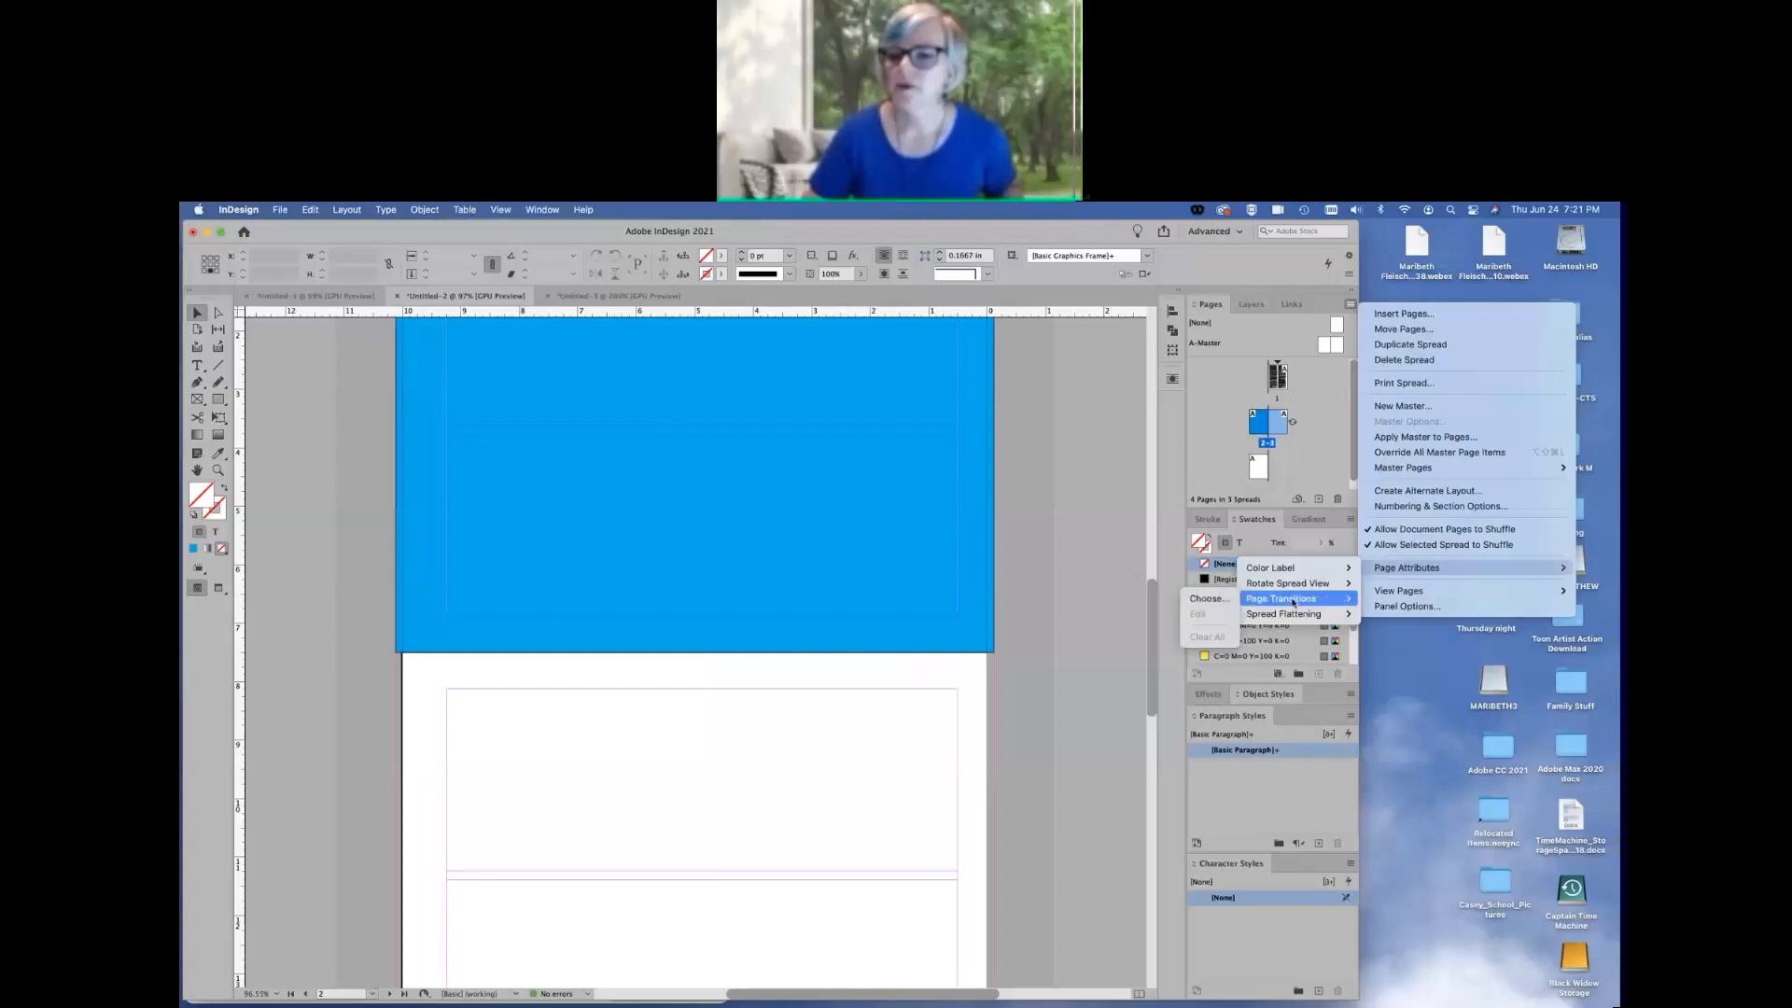
pyautogui.moveTo(1241, 586)
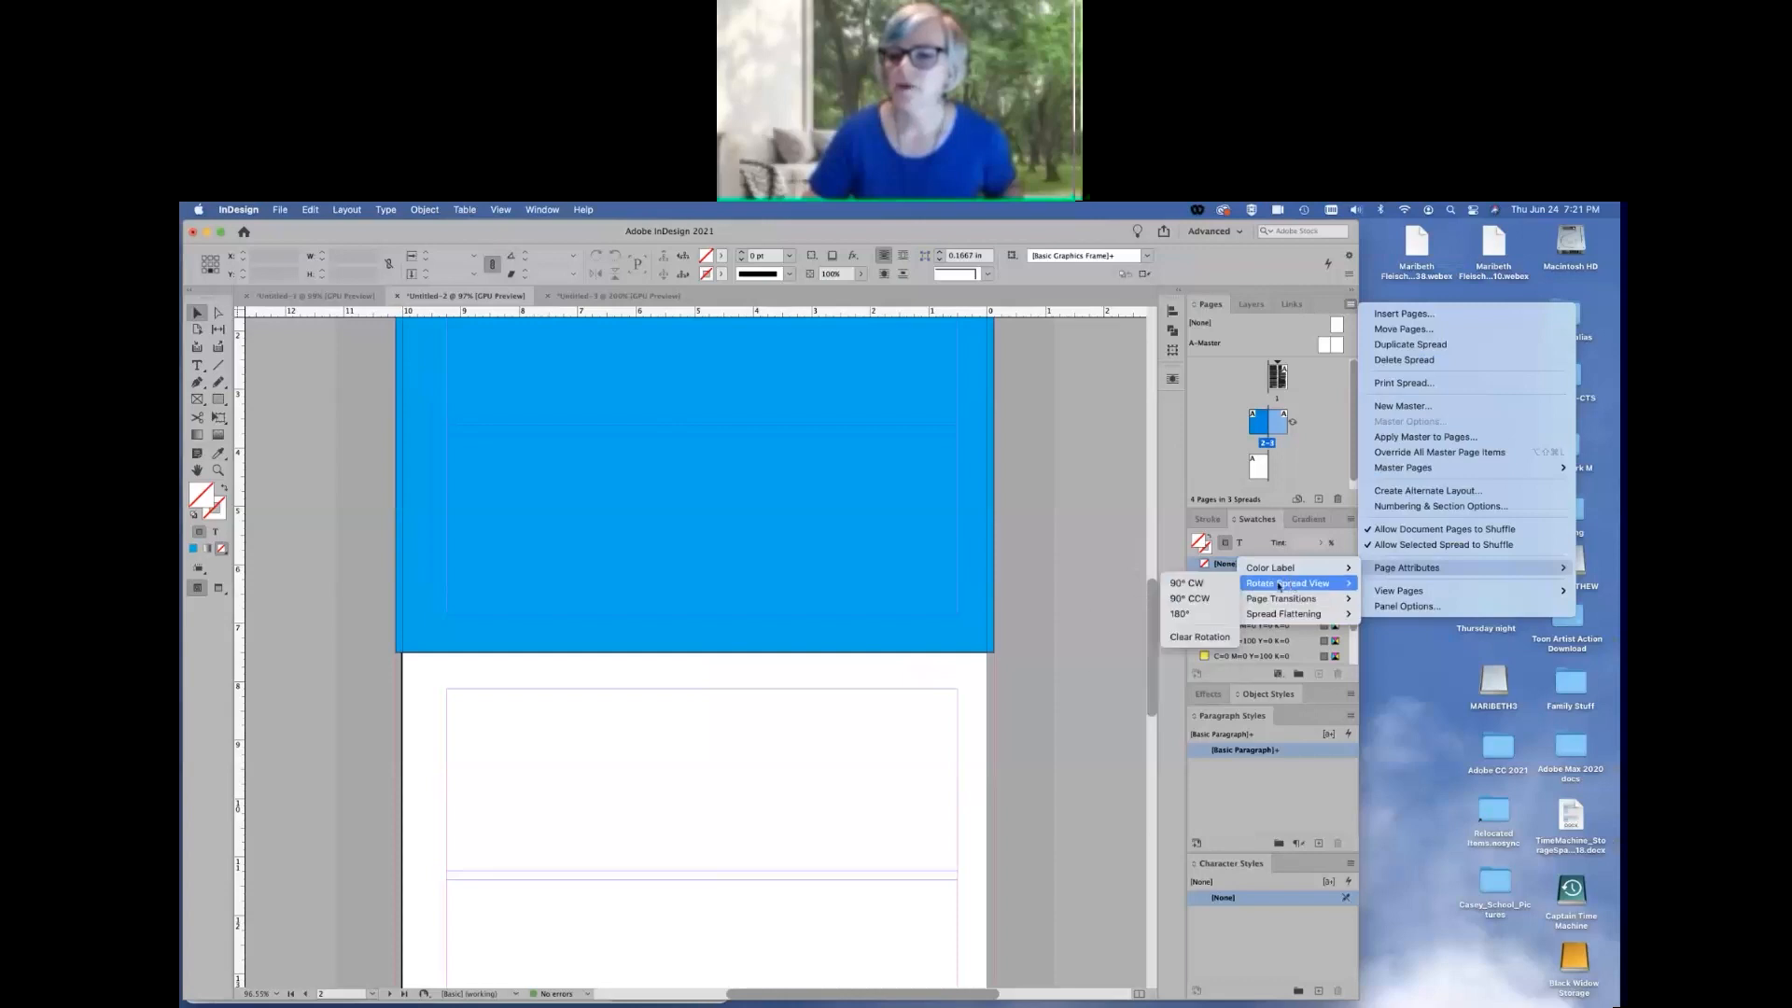
pyautogui.click(1199, 636)
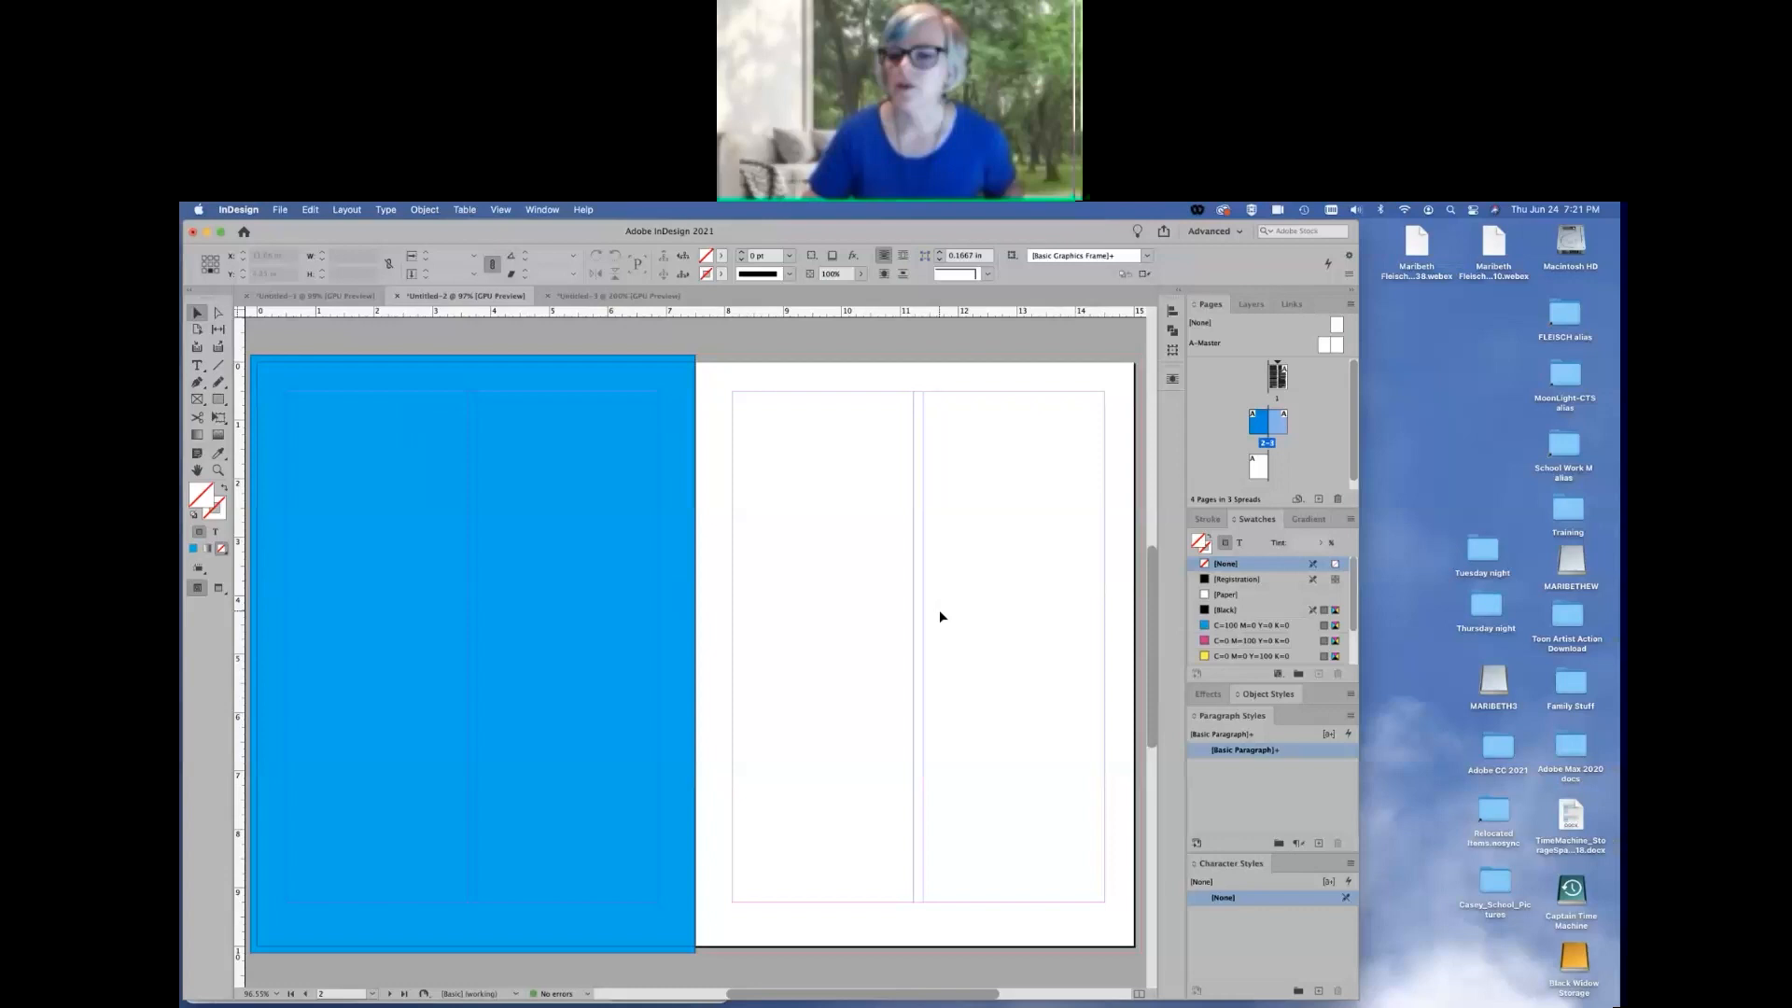
# Add one new page directly after page 3
pyautogui.click(1322, 435)
pyautogui.click(1278, 425)
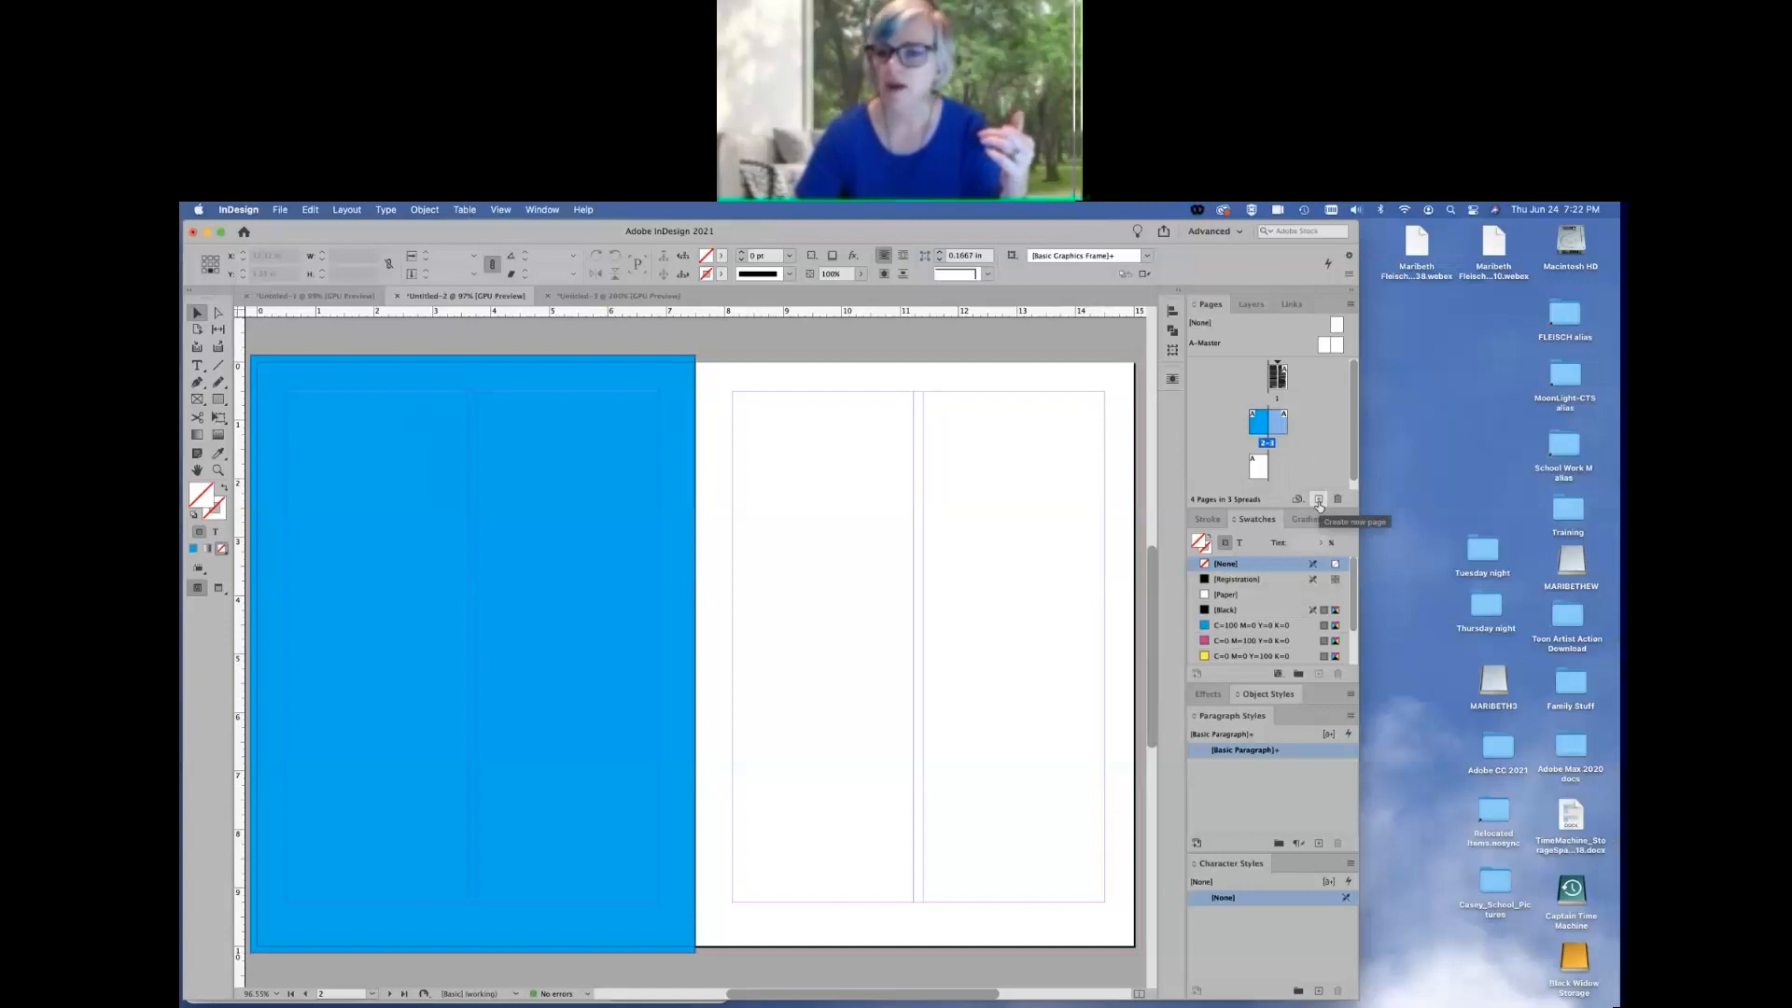
pyautogui.click(1318, 500)
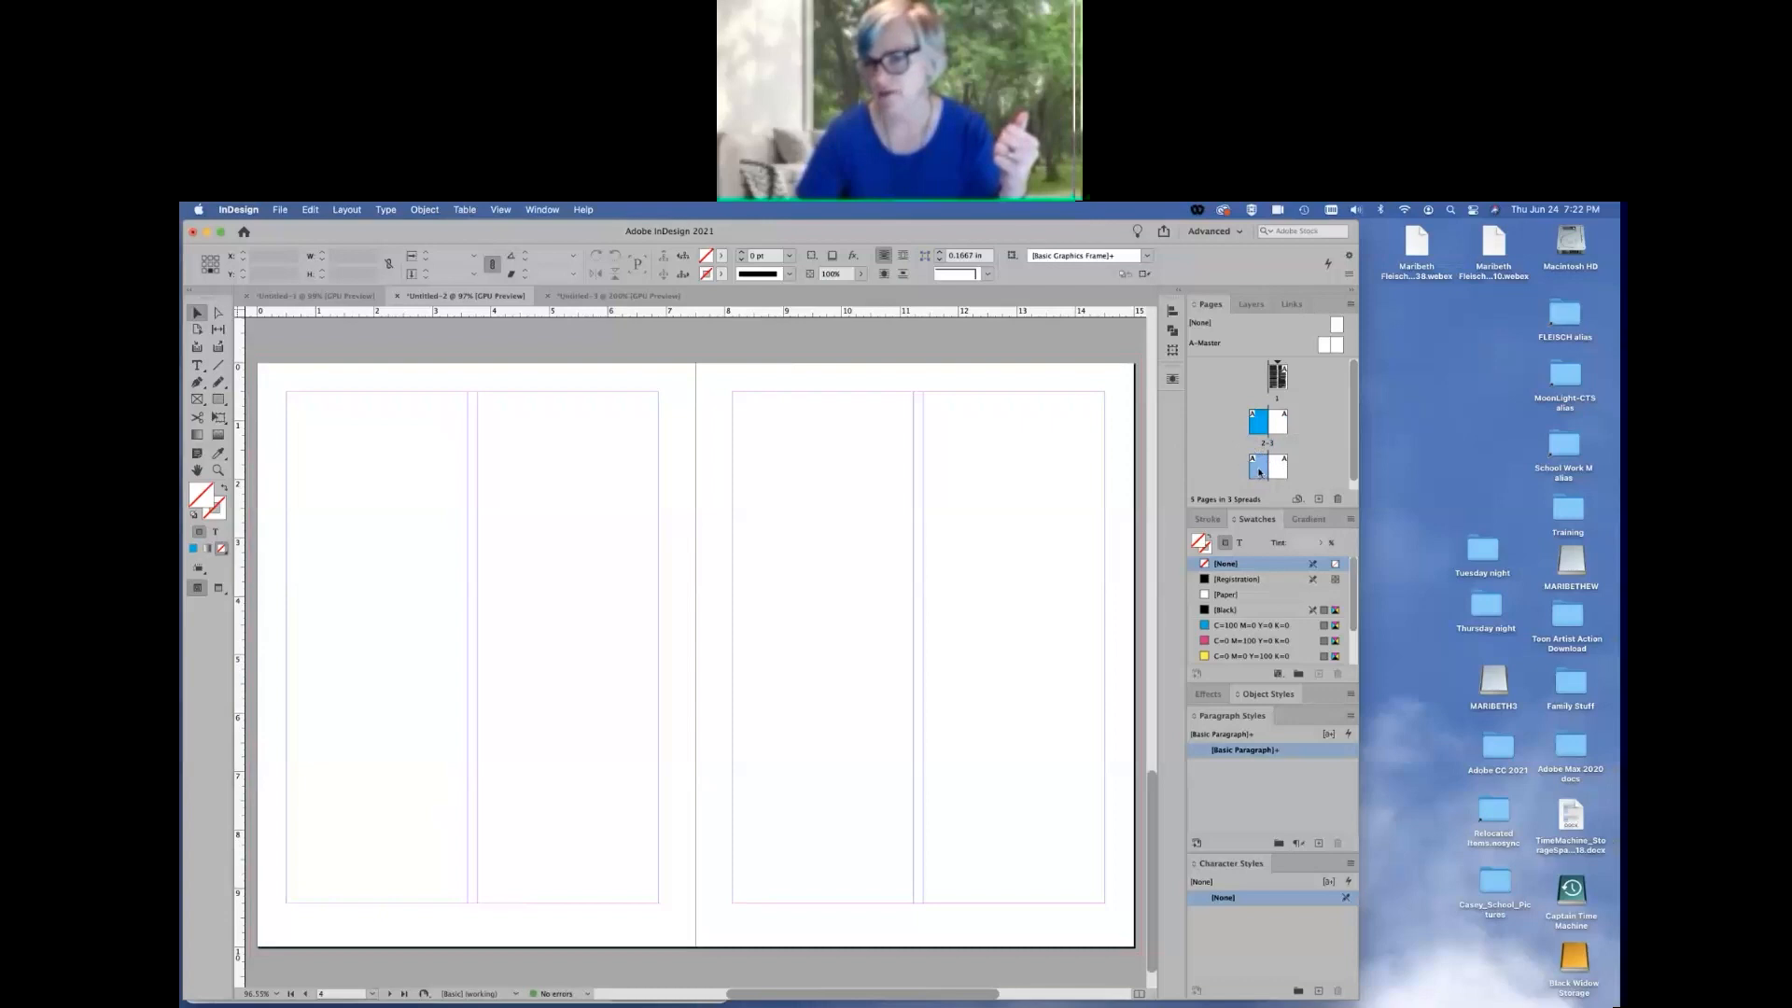
pyautogui.scroll(-1, 1257, 471)
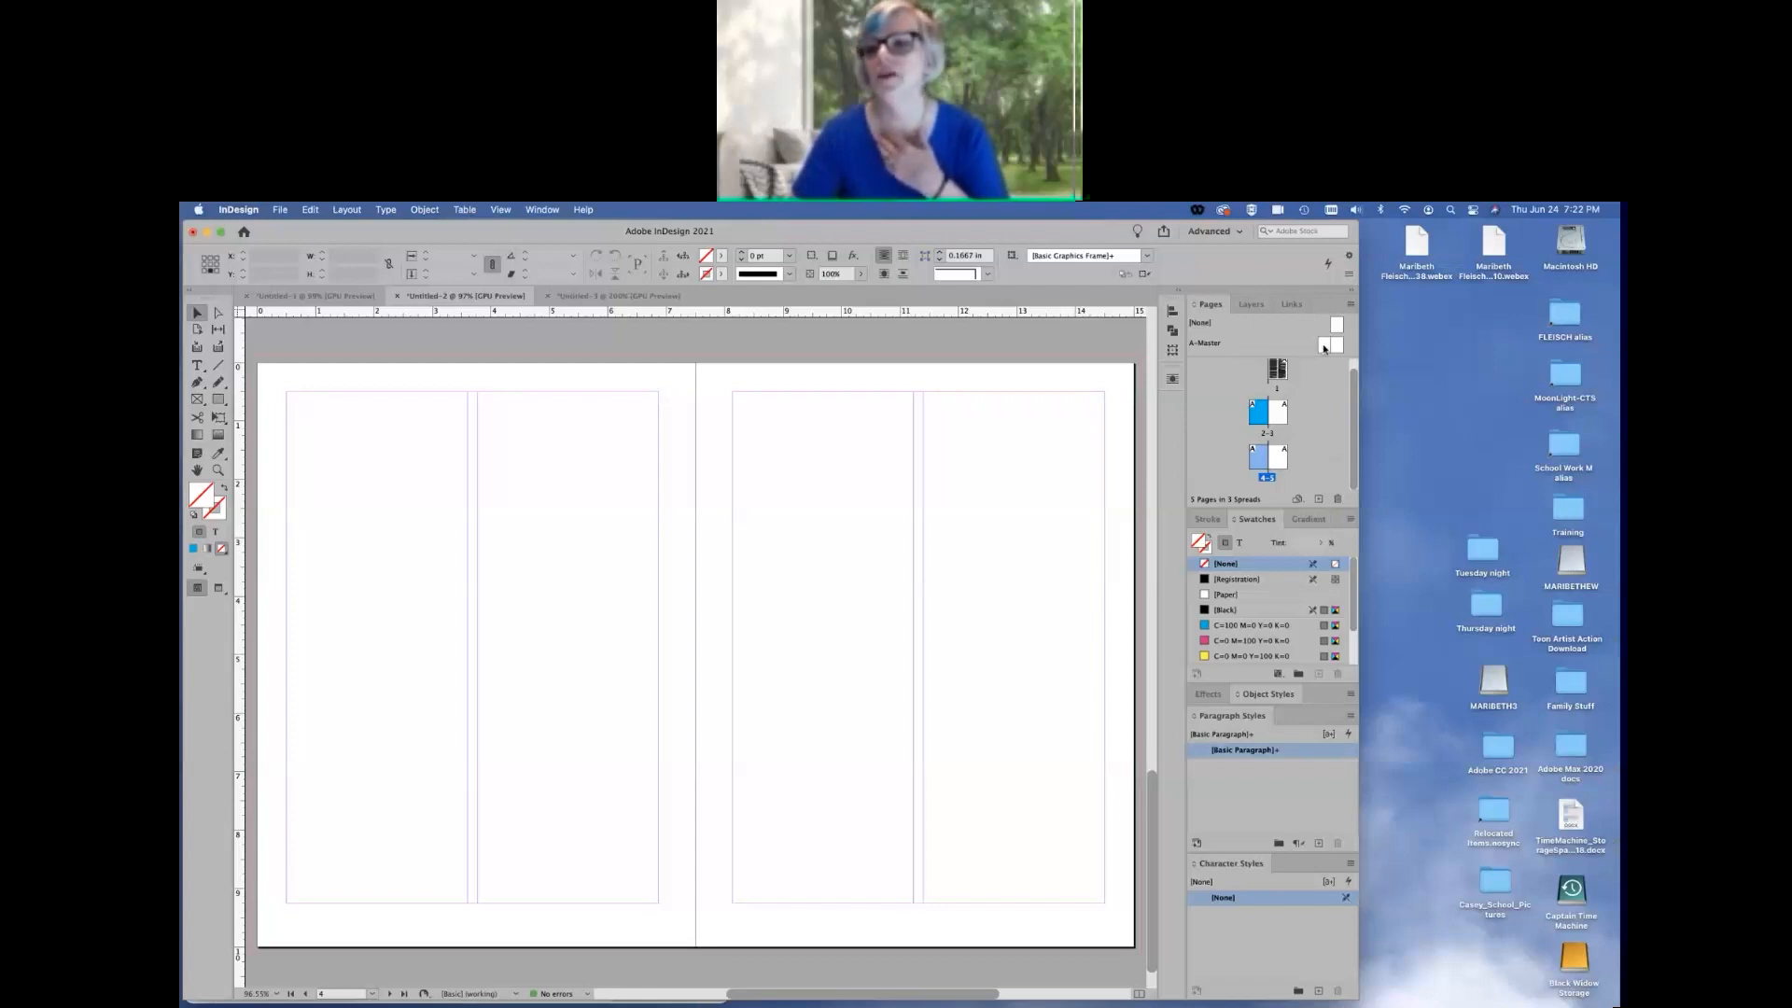
# Insert a single A-Master page before page 2, ahead of the page with the blue rectangle
pyautogui.moveTo(1323, 348); pyautogui.dragTo(1239, 416)
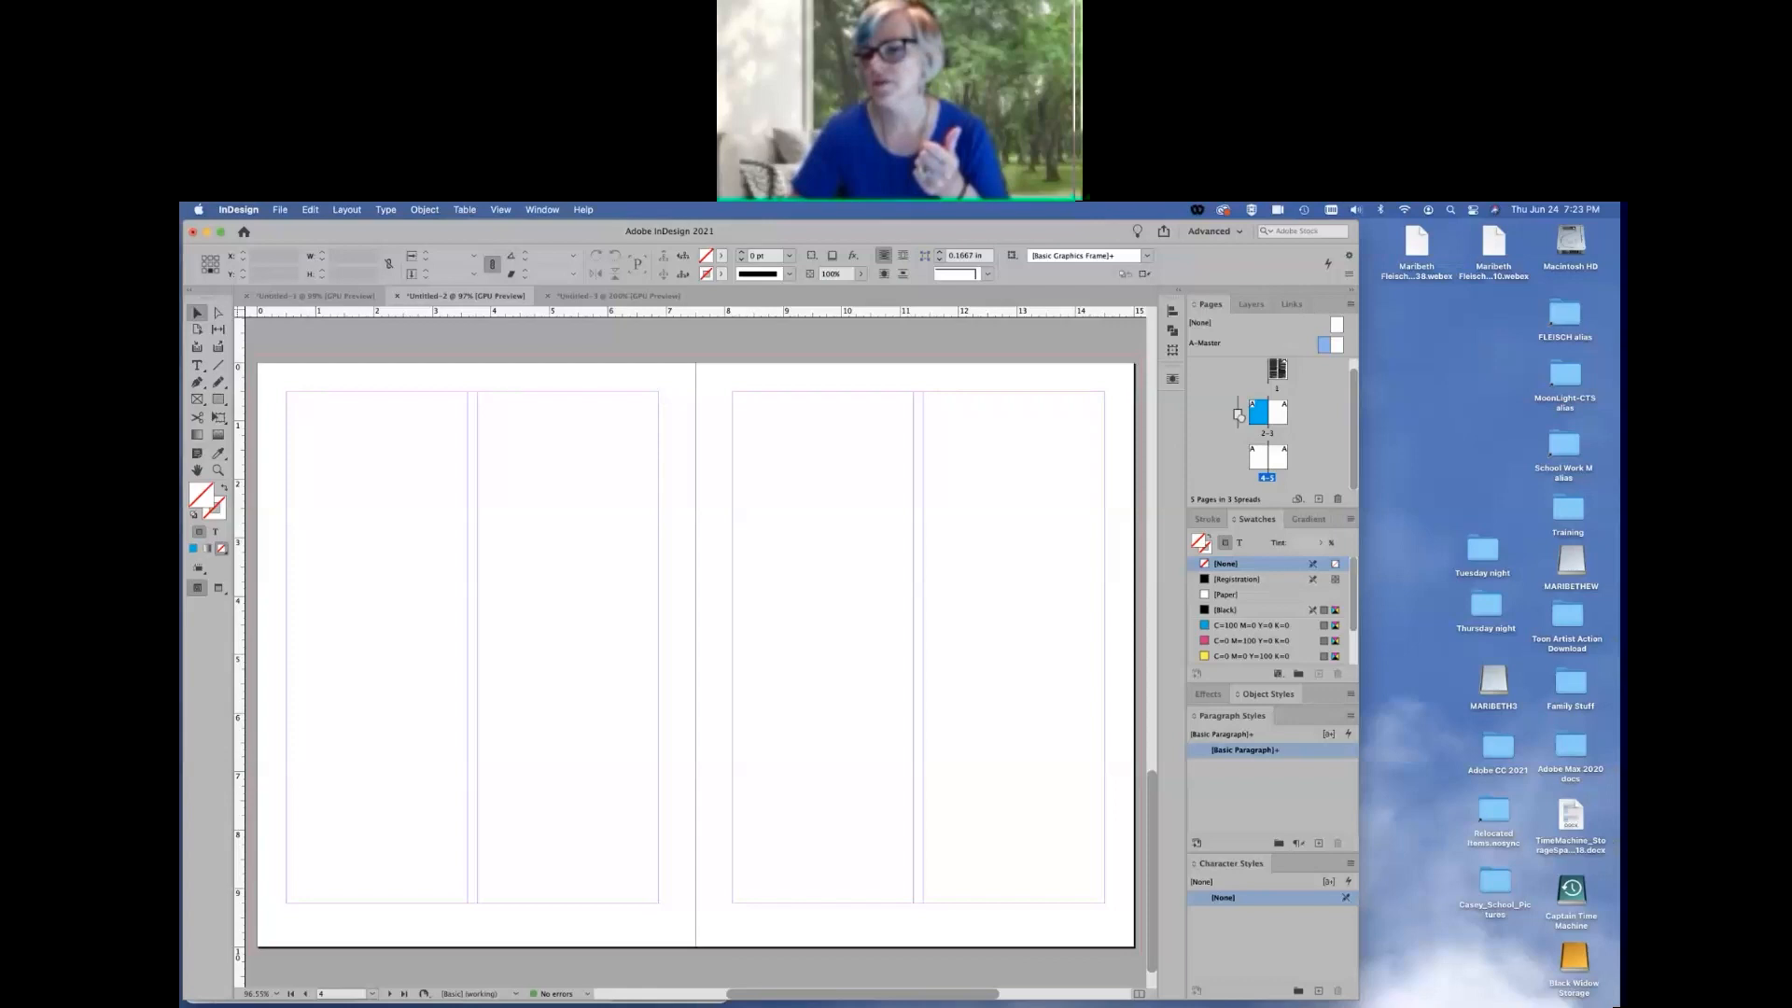
pyautogui.moveTo(1238, 415); pyautogui.dragTo(1239, 415)
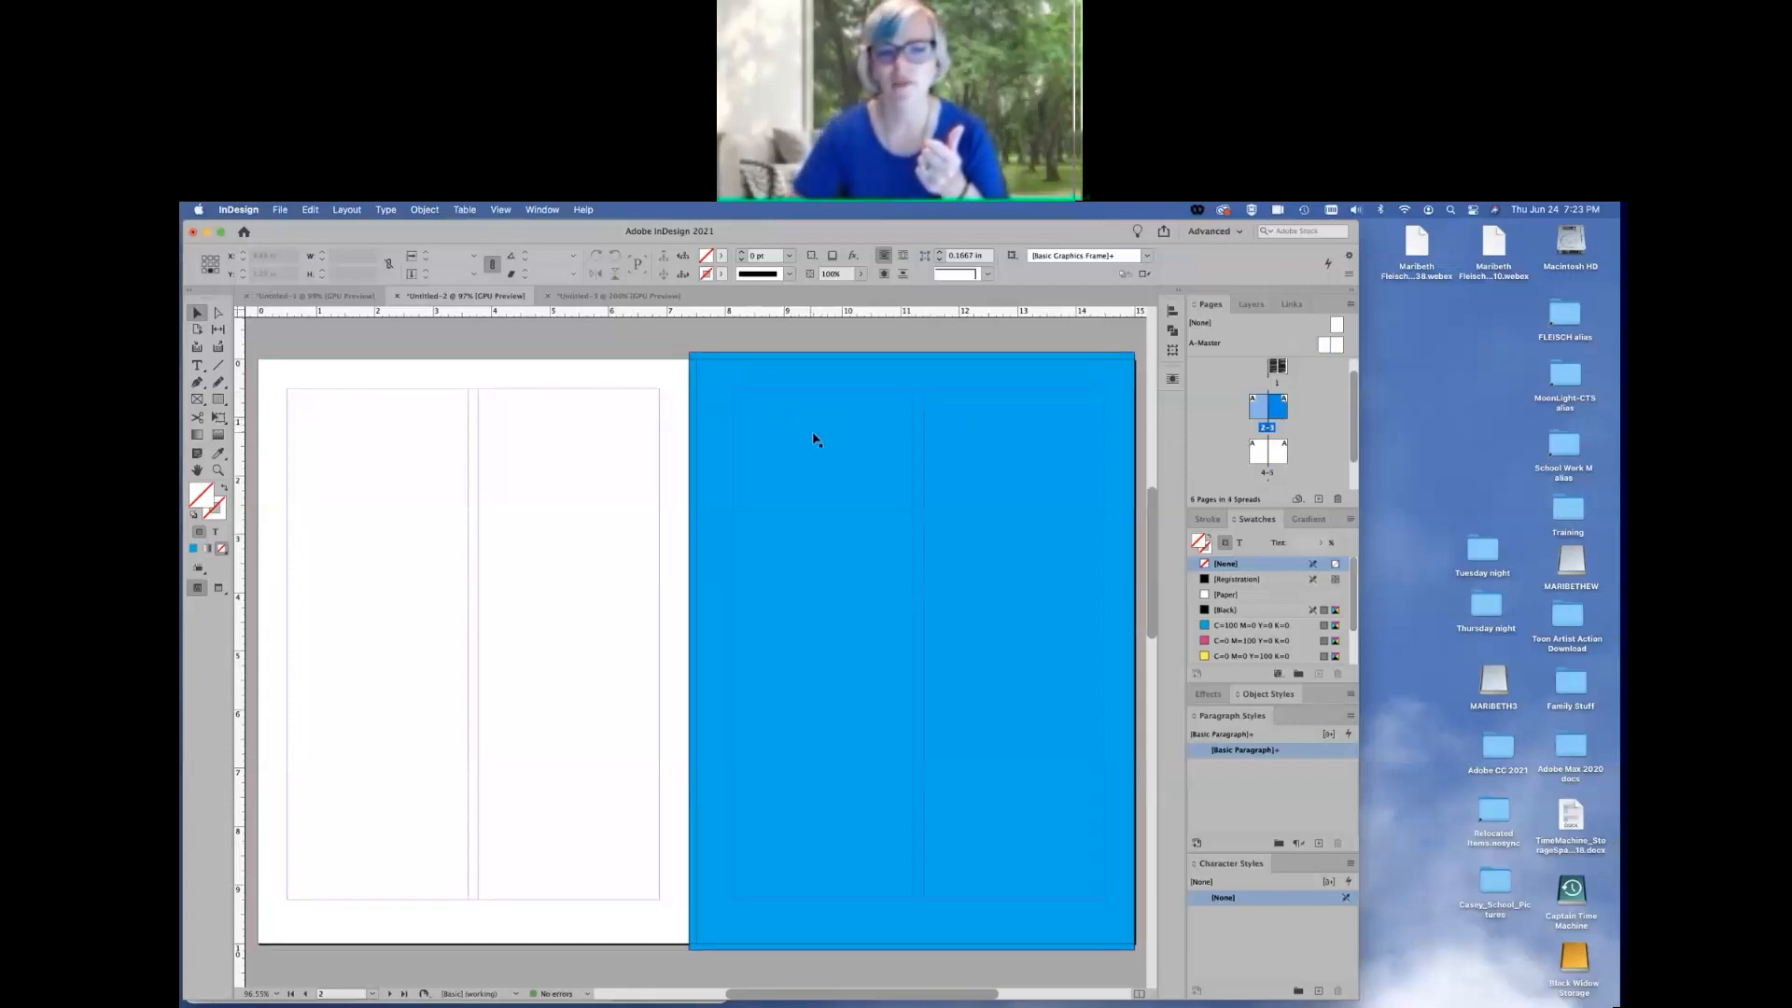
# Shift the blue rectangle on page 3 slightly outward so its inner edge meets the spine, and check the surrounding spreads
pyautogui.moveTo(891, 425); pyautogui.dragTo(898, 425)
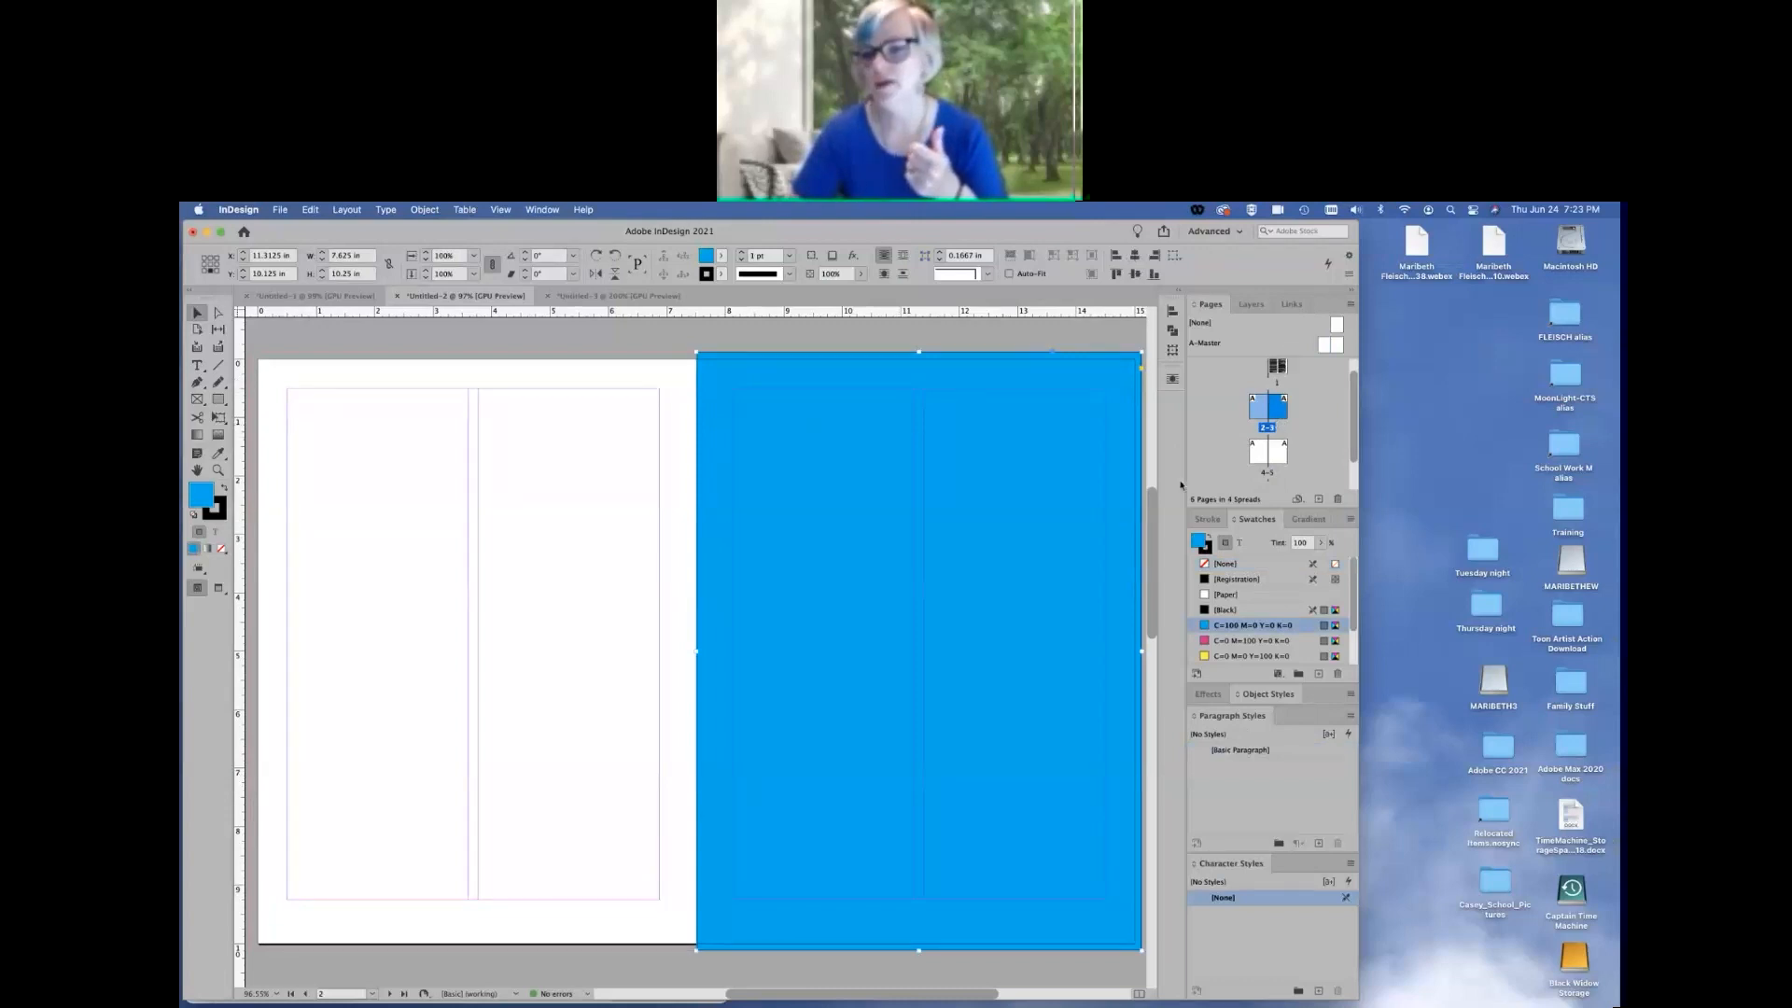
pyautogui.scroll(-10, 1067, 498)
pyautogui.scroll(-10, 1069, 505)
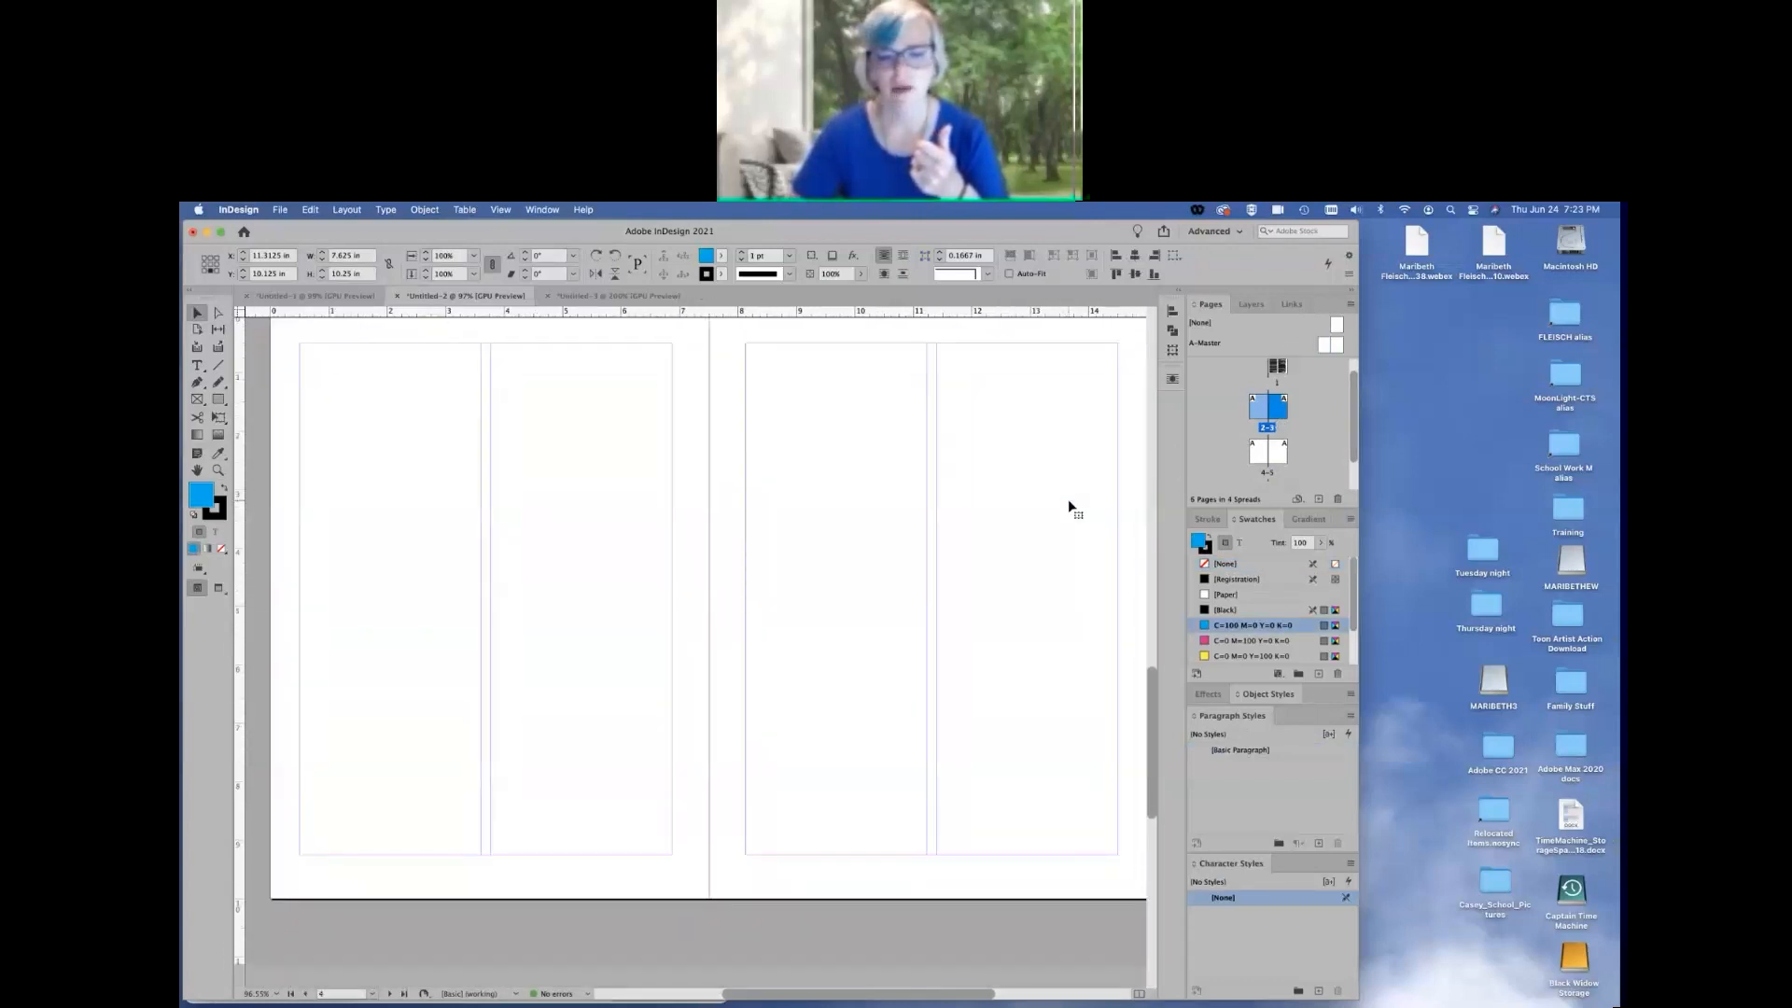
pyautogui.scroll(15, 1068, 504)
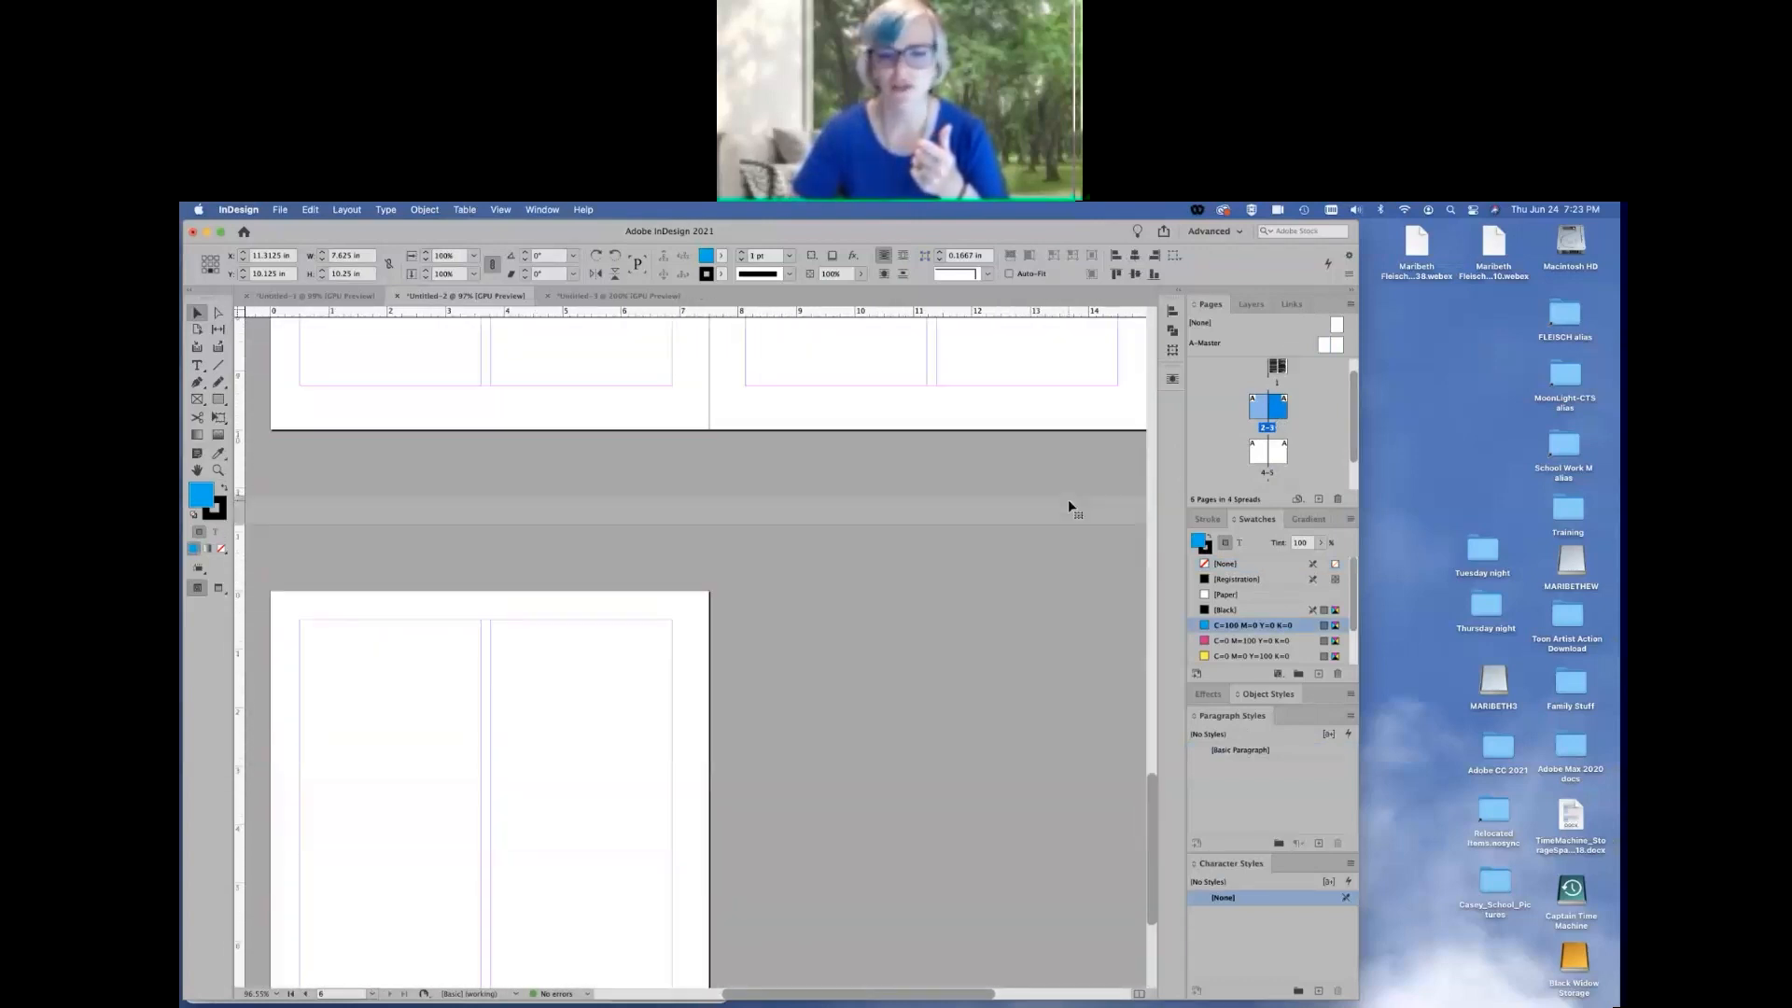
pyautogui.scroll(5, 1070, 505)
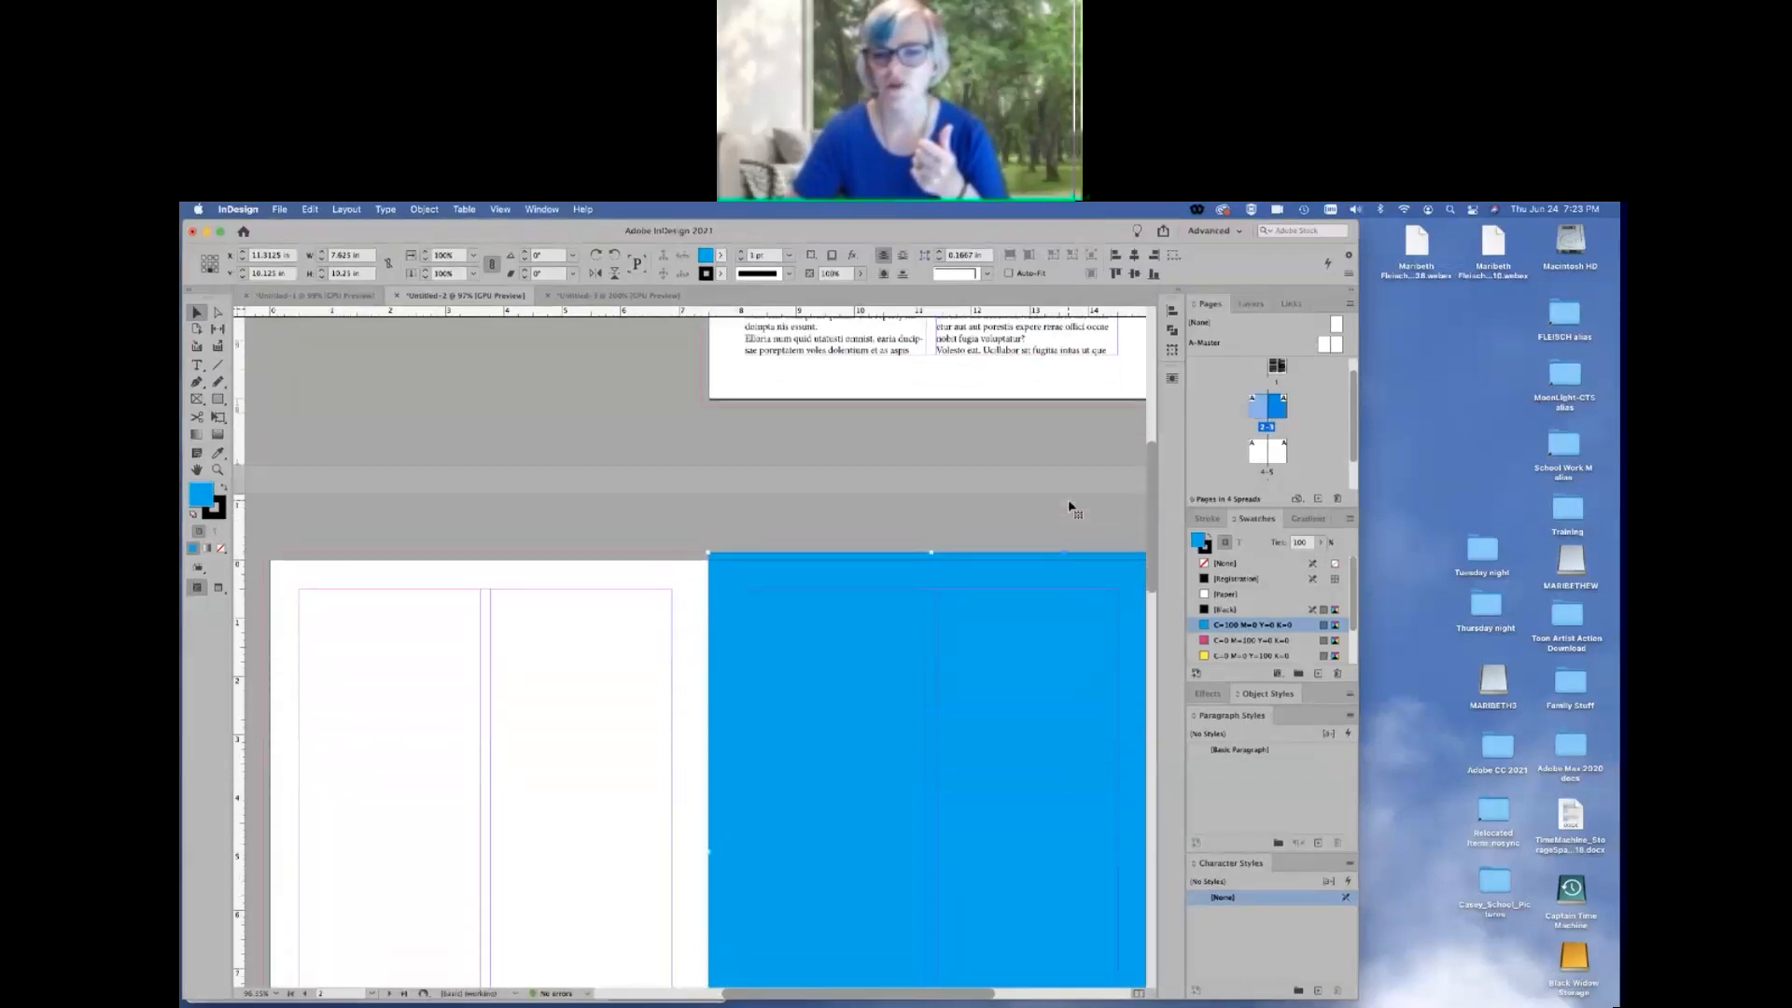
pyautogui.scroll(4, 1070, 505)
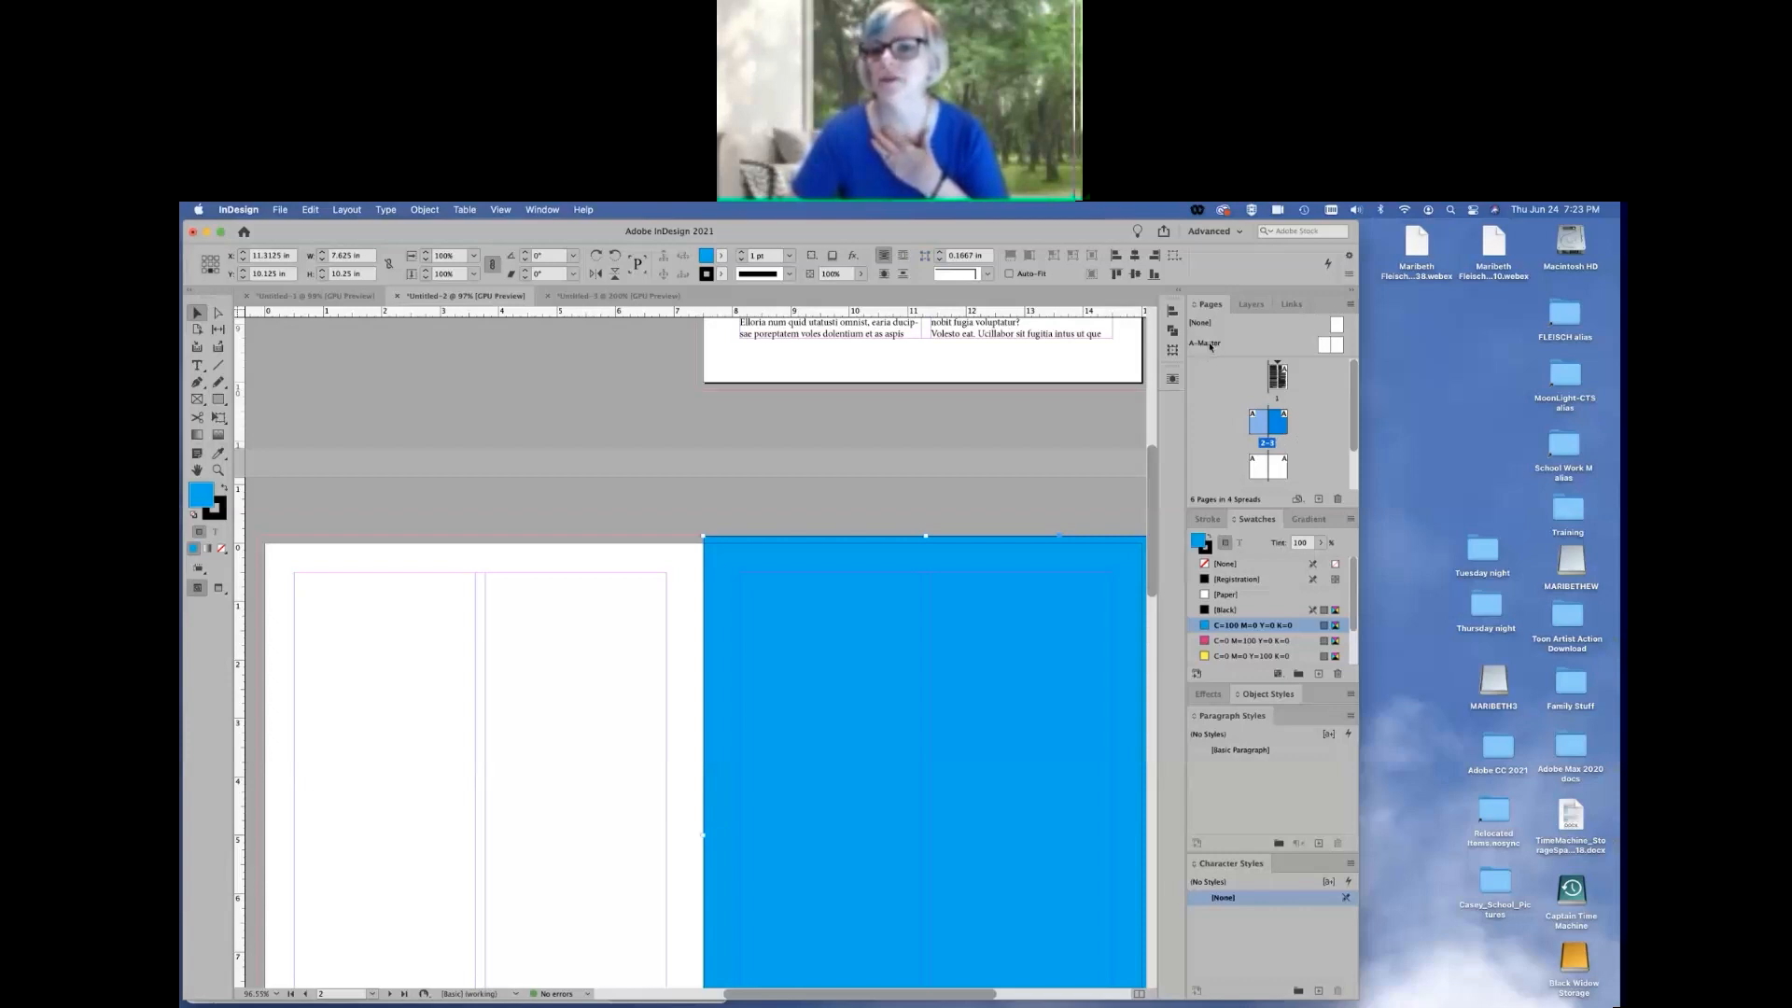
# Insert a full A-Master spread after page 3
pyautogui.moveTo(1210, 345); pyautogui.dragTo(1295, 423)
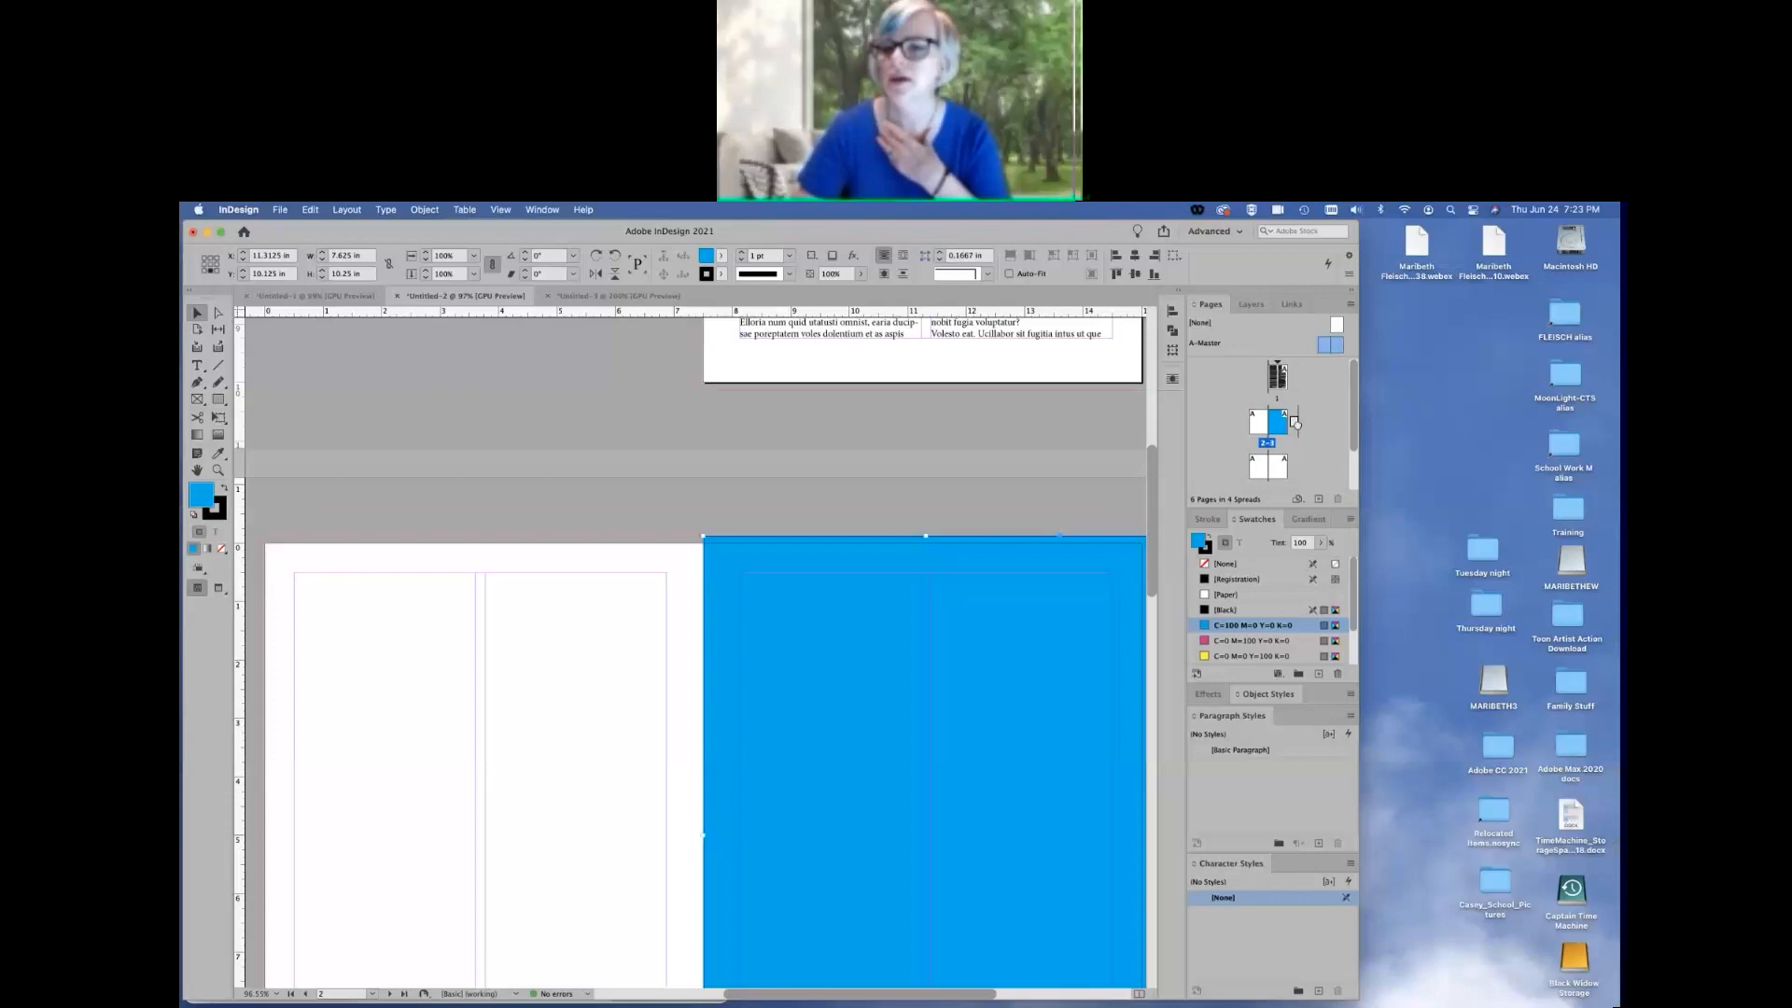
pyautogui.moveTo(1295, 423); pyautogui.dragTo(1294, 422)
pyautogui.scroll(-2, 1286, 454)
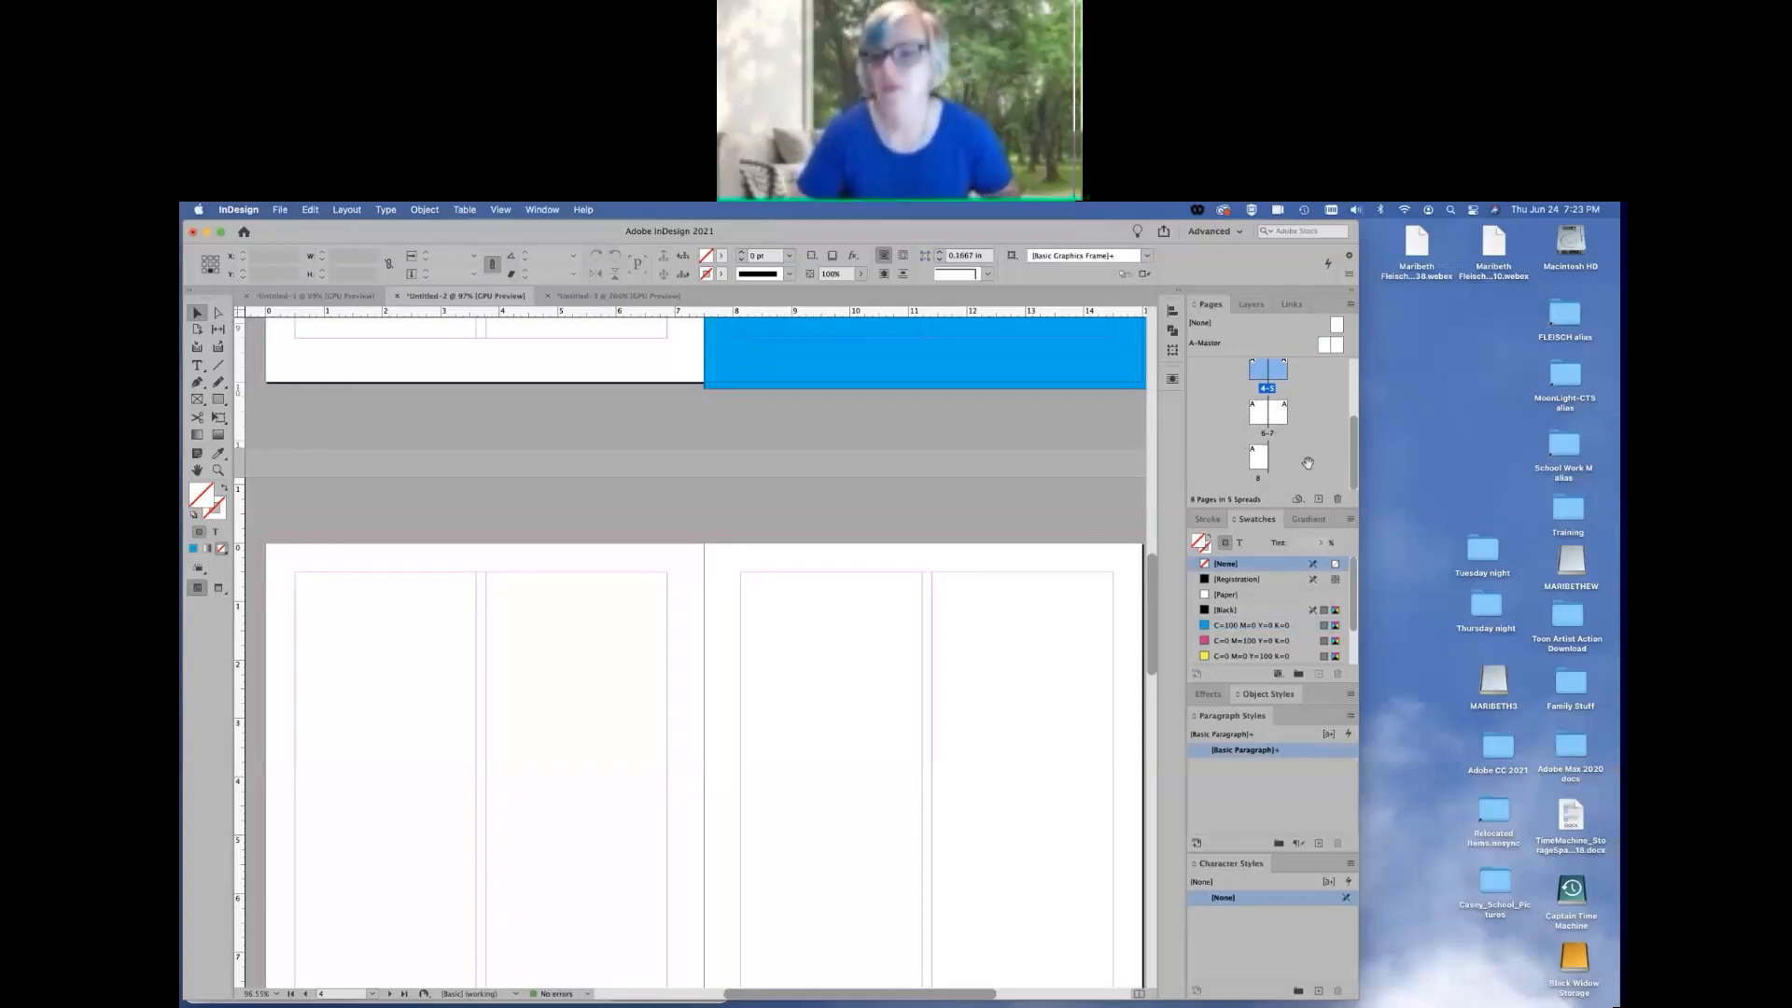
# Insert three pages based on A-Master at the start of the document
pyautogui.click(1351, 306)
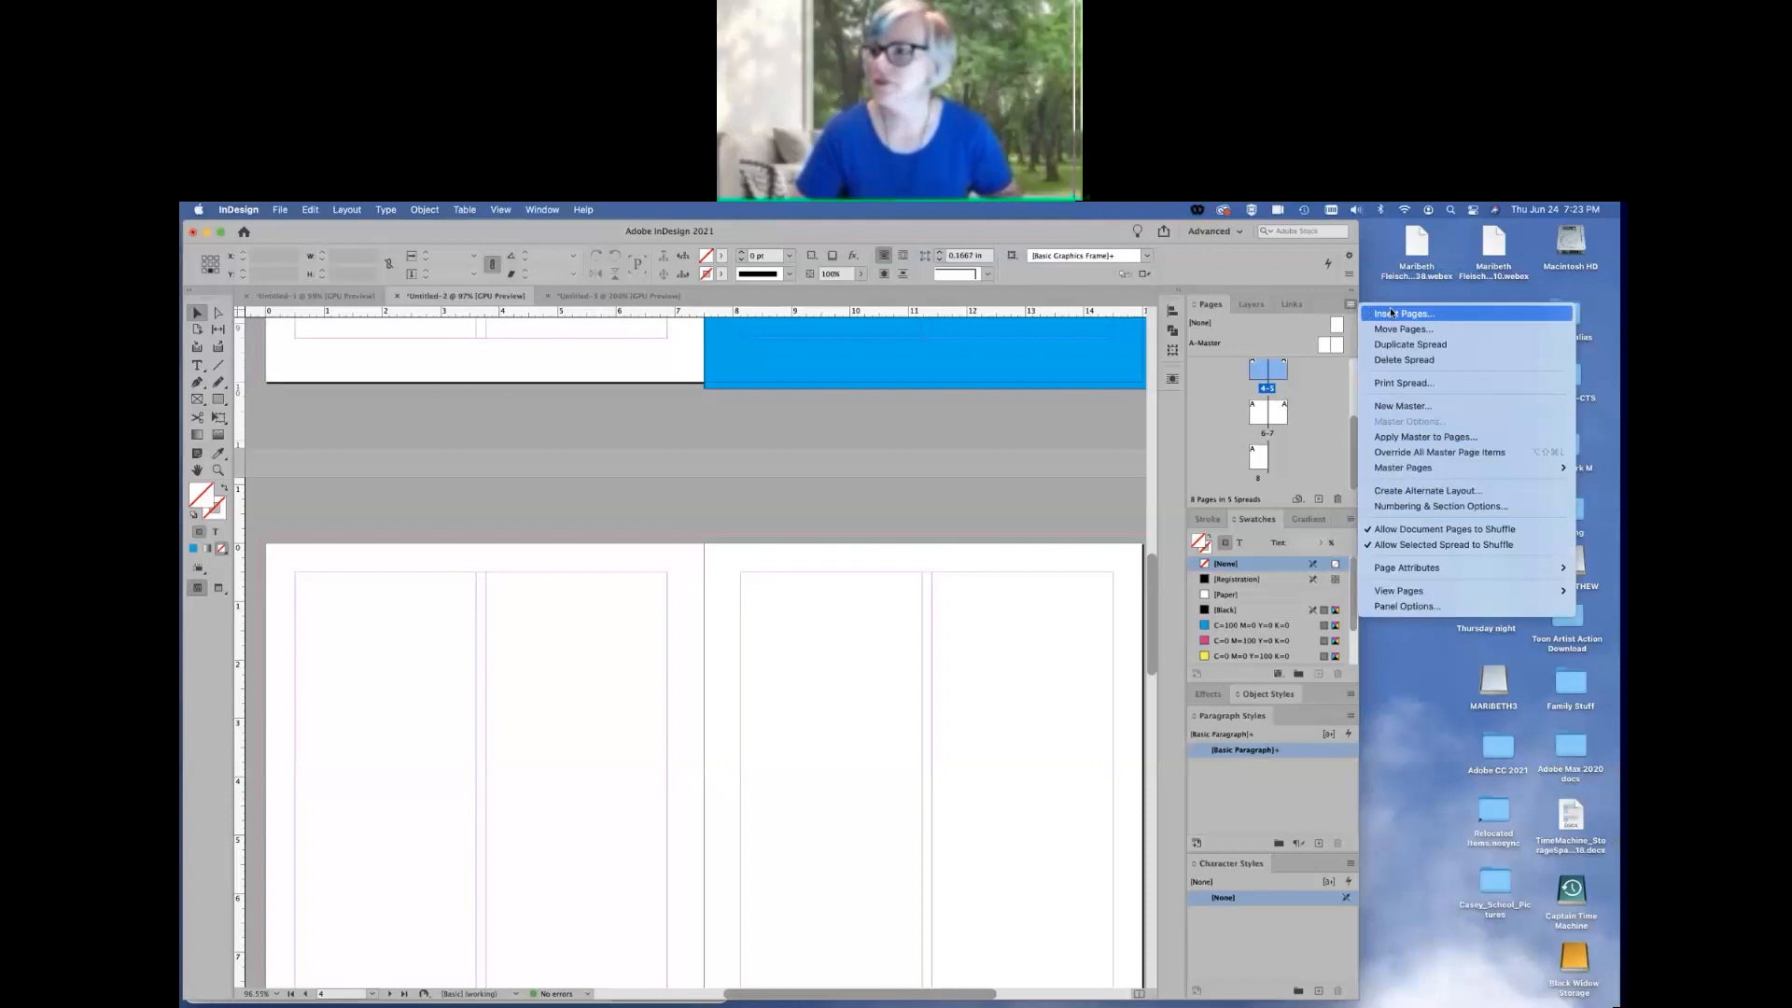
pyautogui.click(1390, 312)
pyautogui.moveTo(732, 354); pyautogui.dragTo(834, 487)
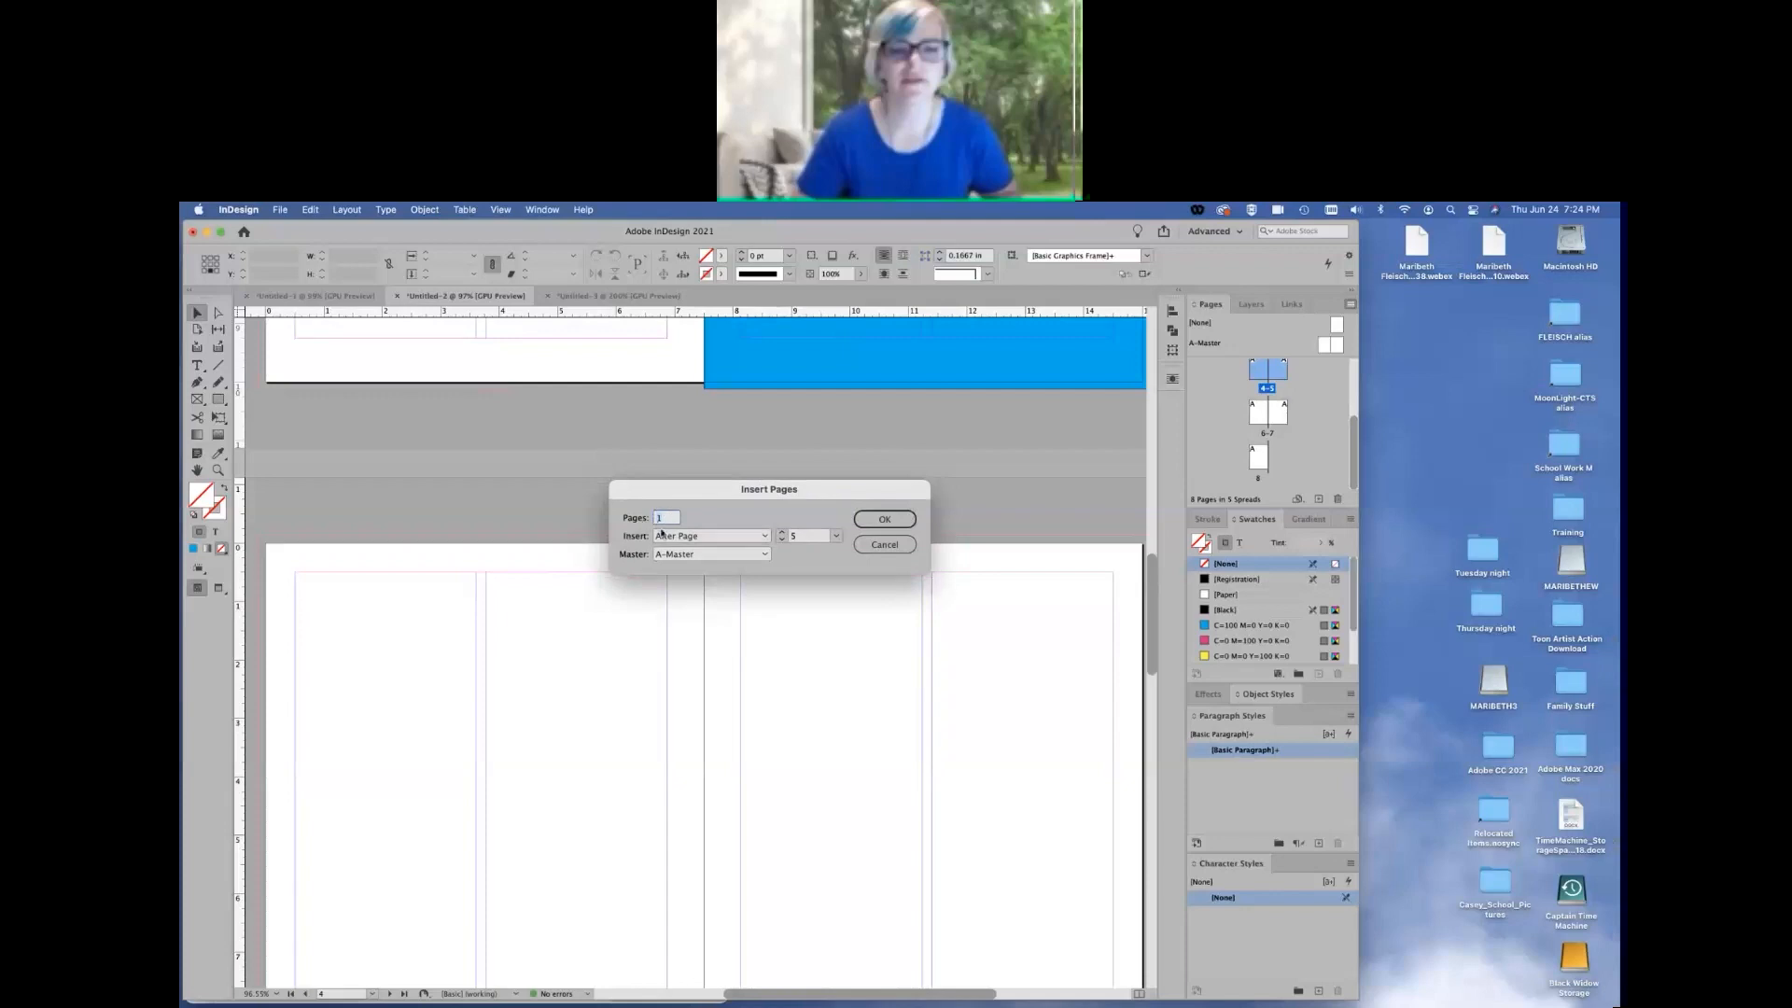
pyautogui.click(714, 537)
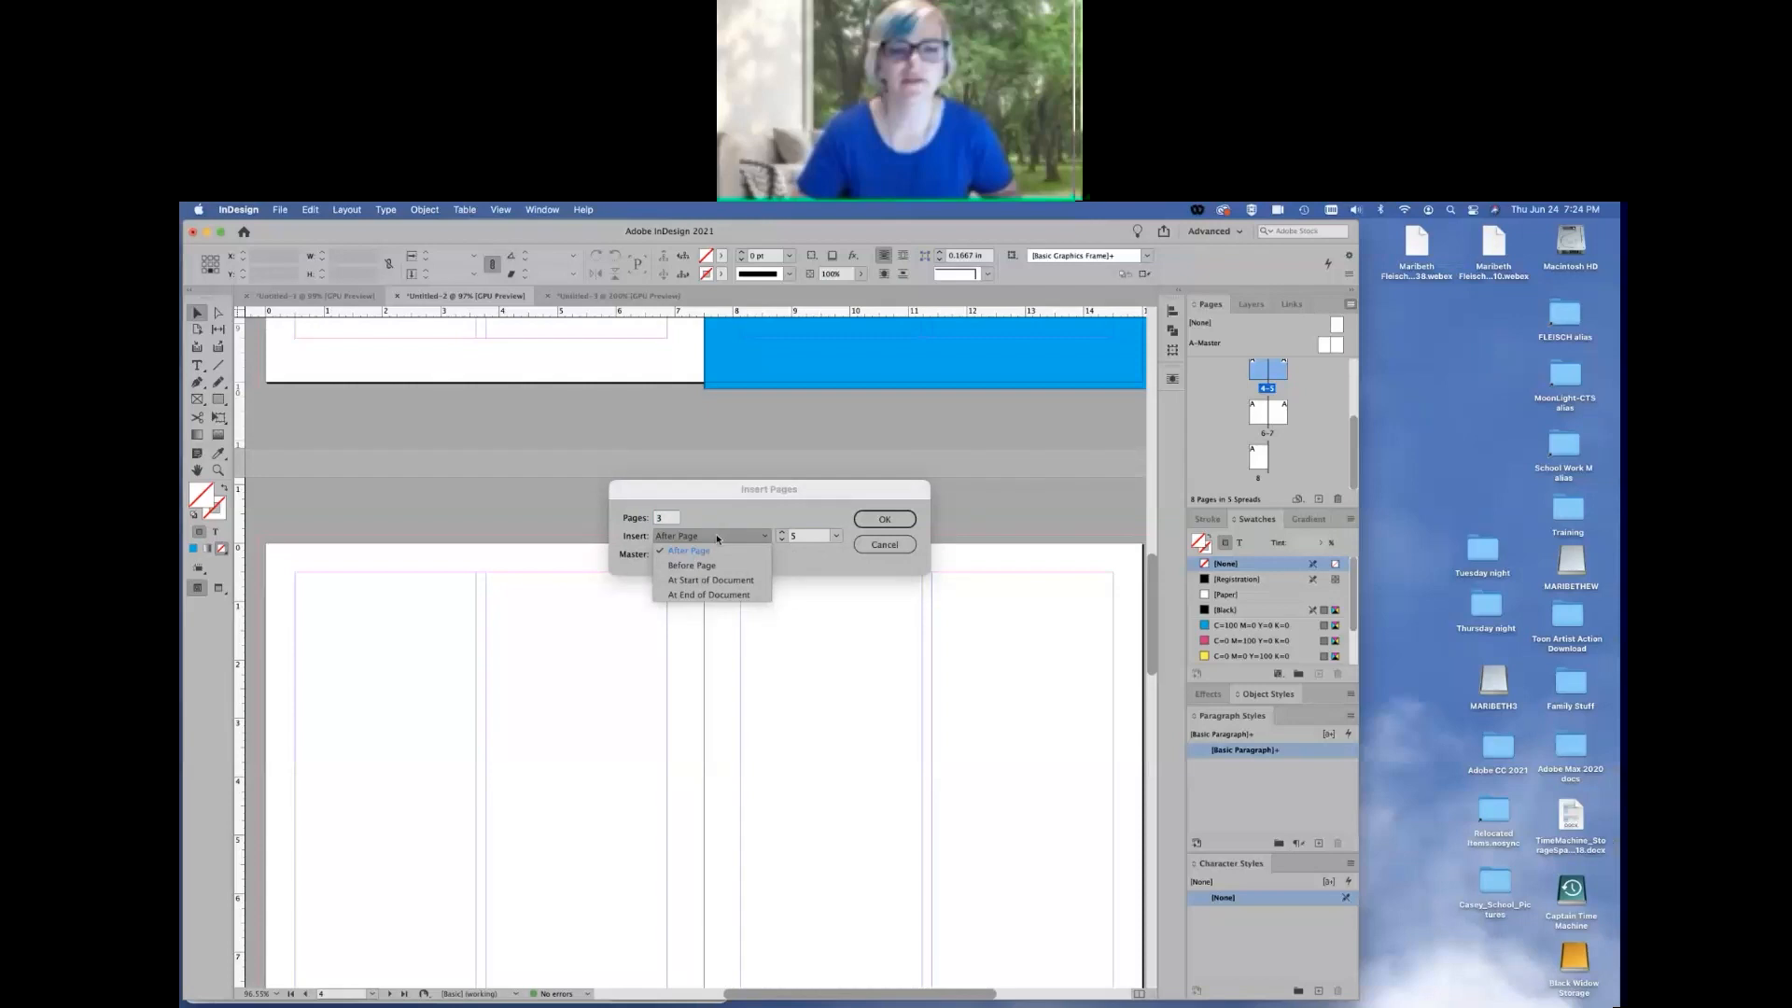
pyautogui.click(756, 582)
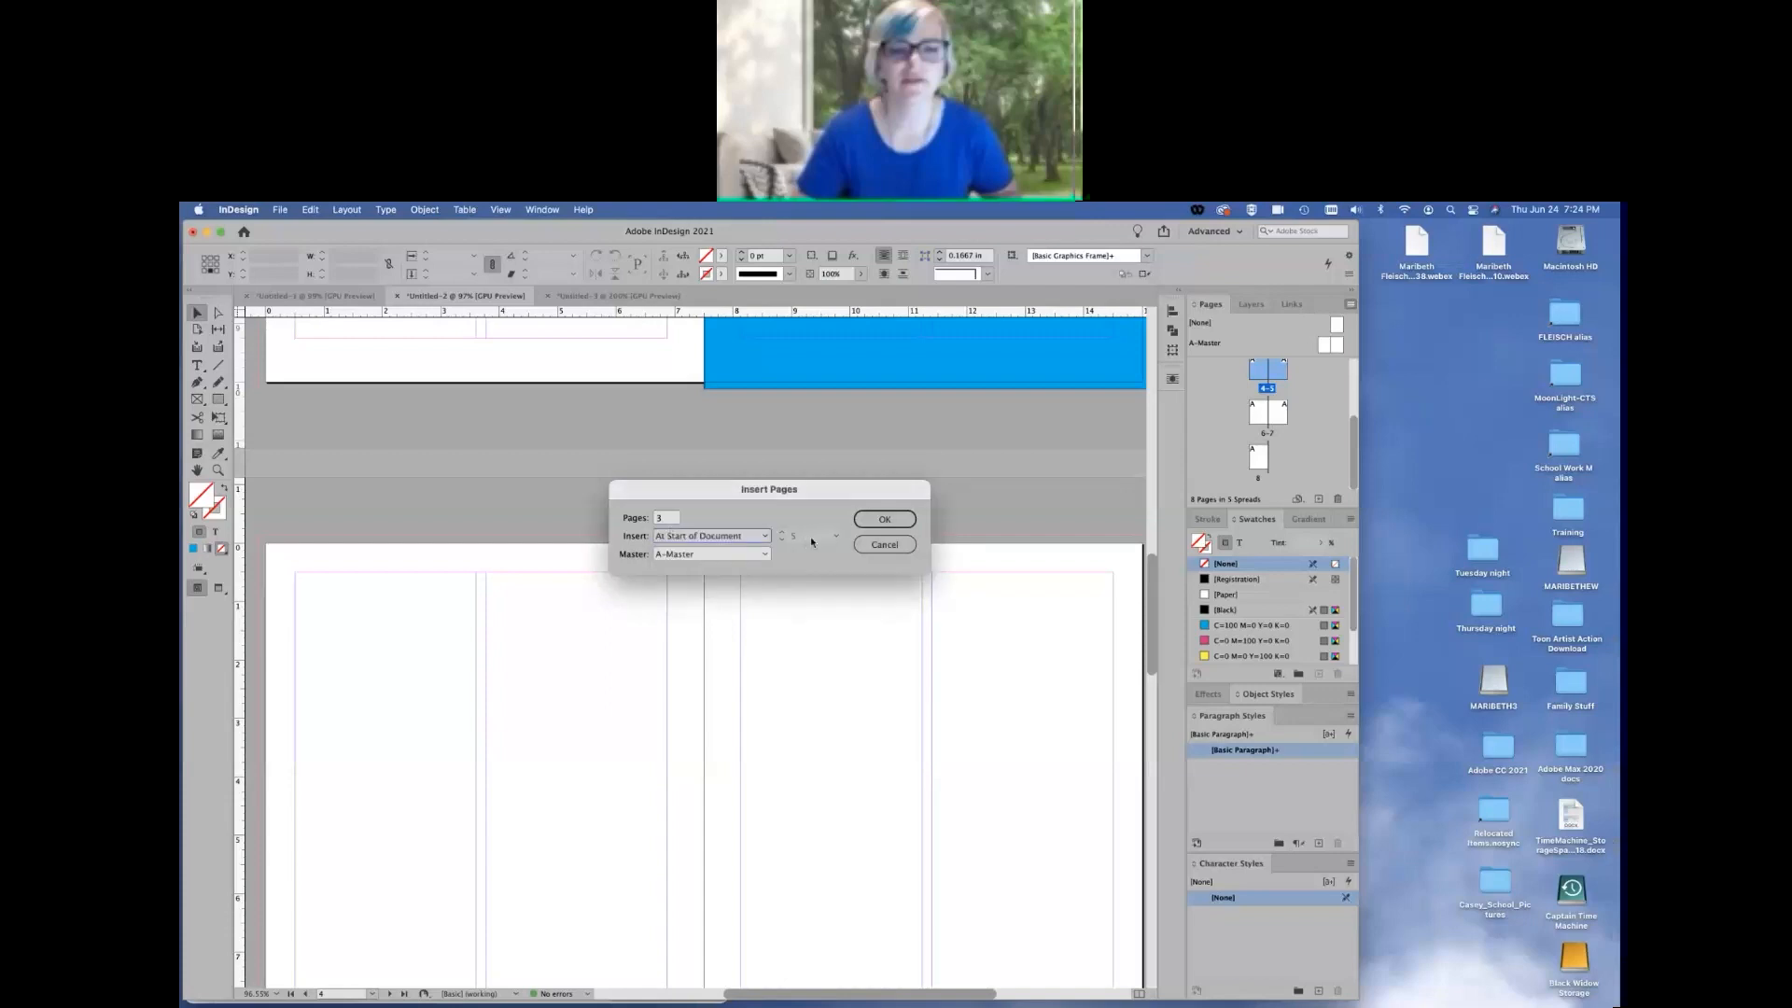
pyautogui.click(728, 555)
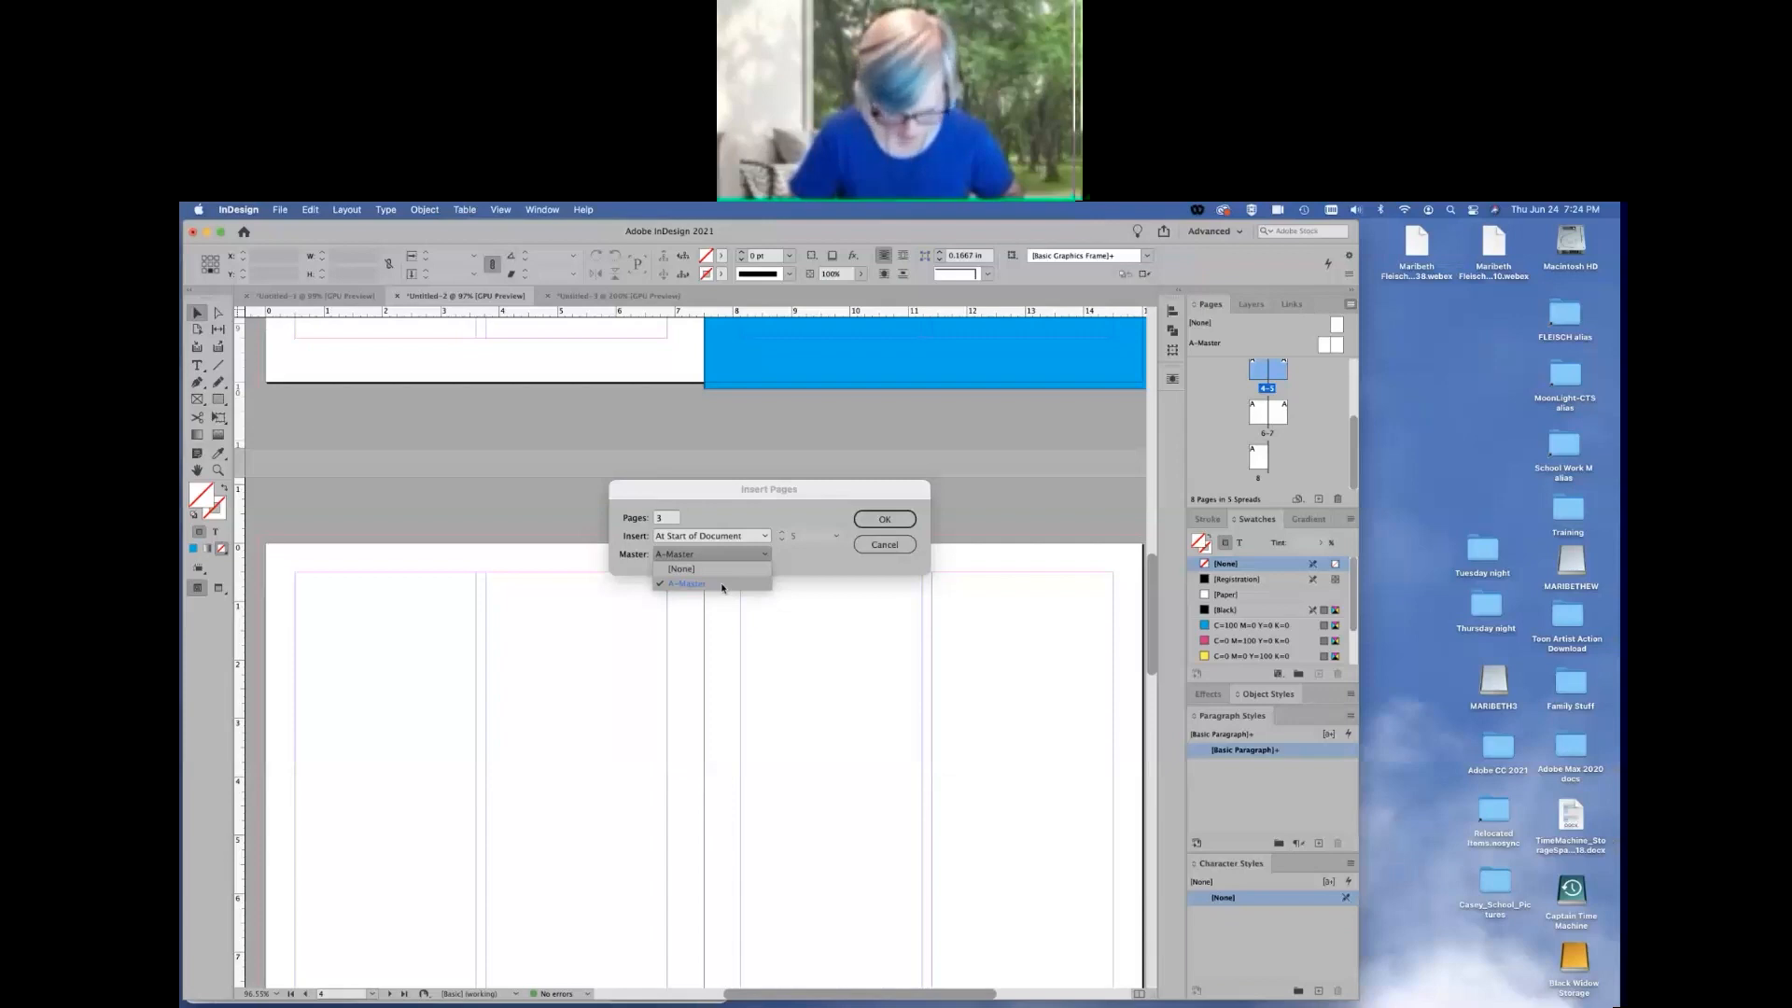
pyautogui.click(722, 588)
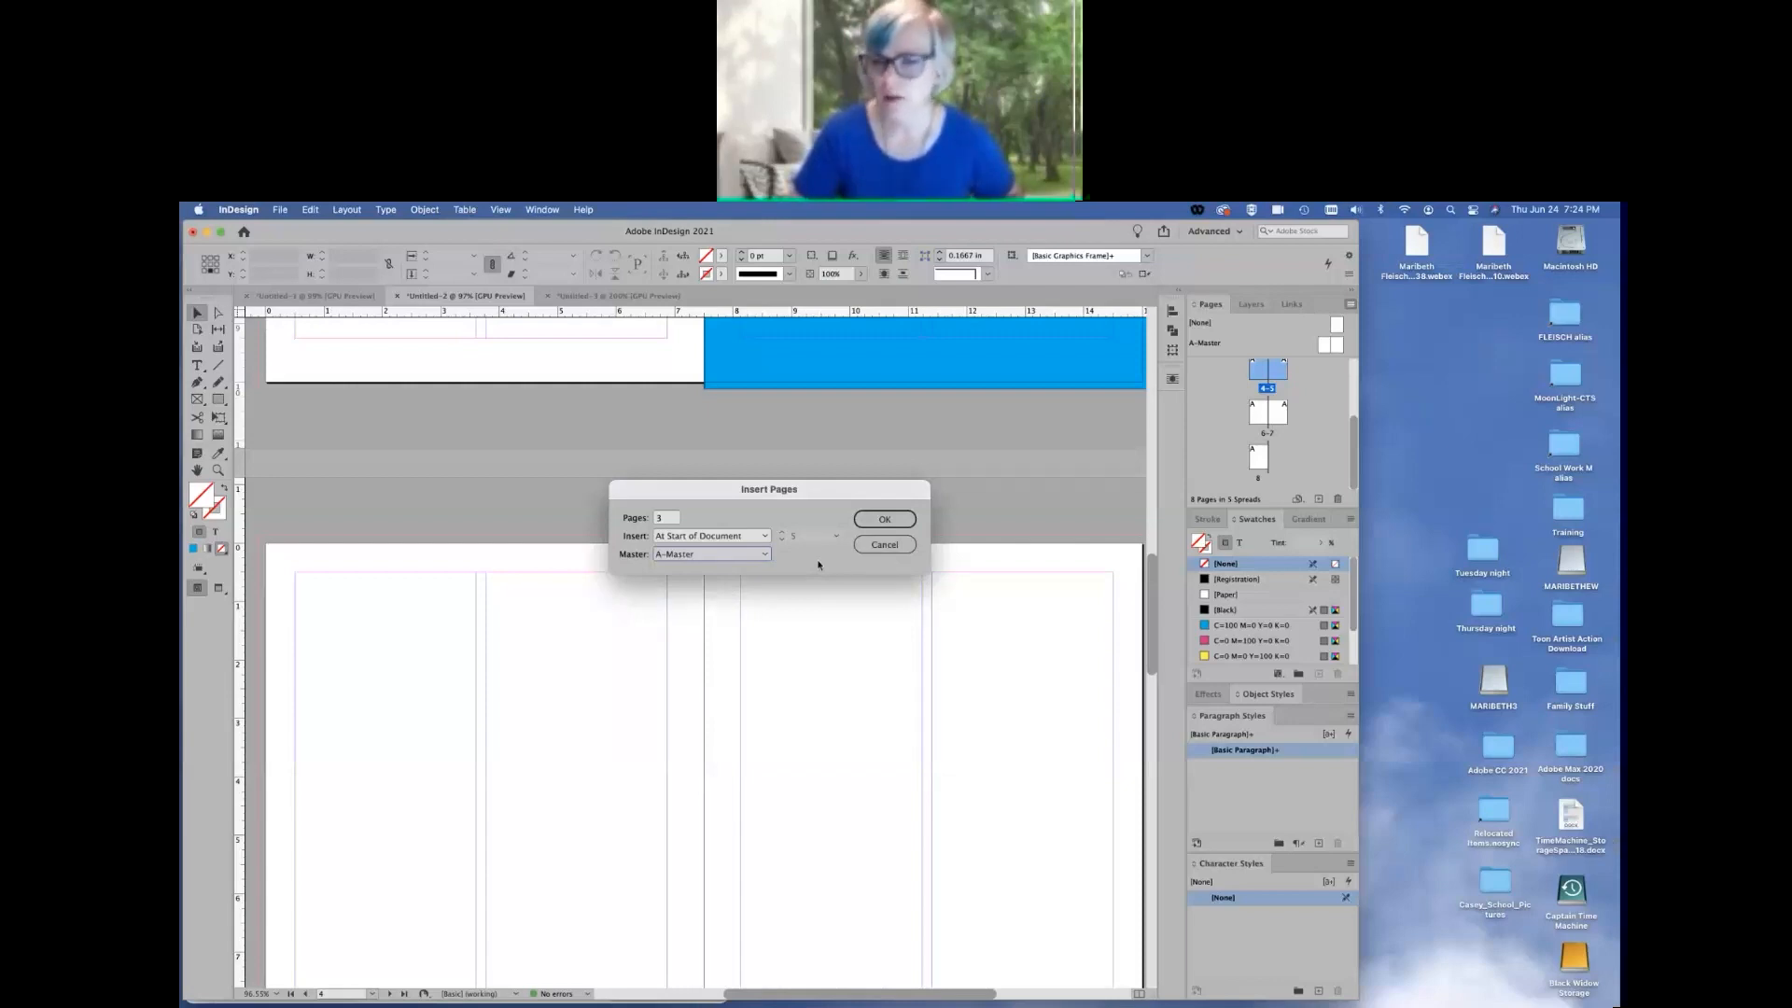
pyautogui.click(889, 520)
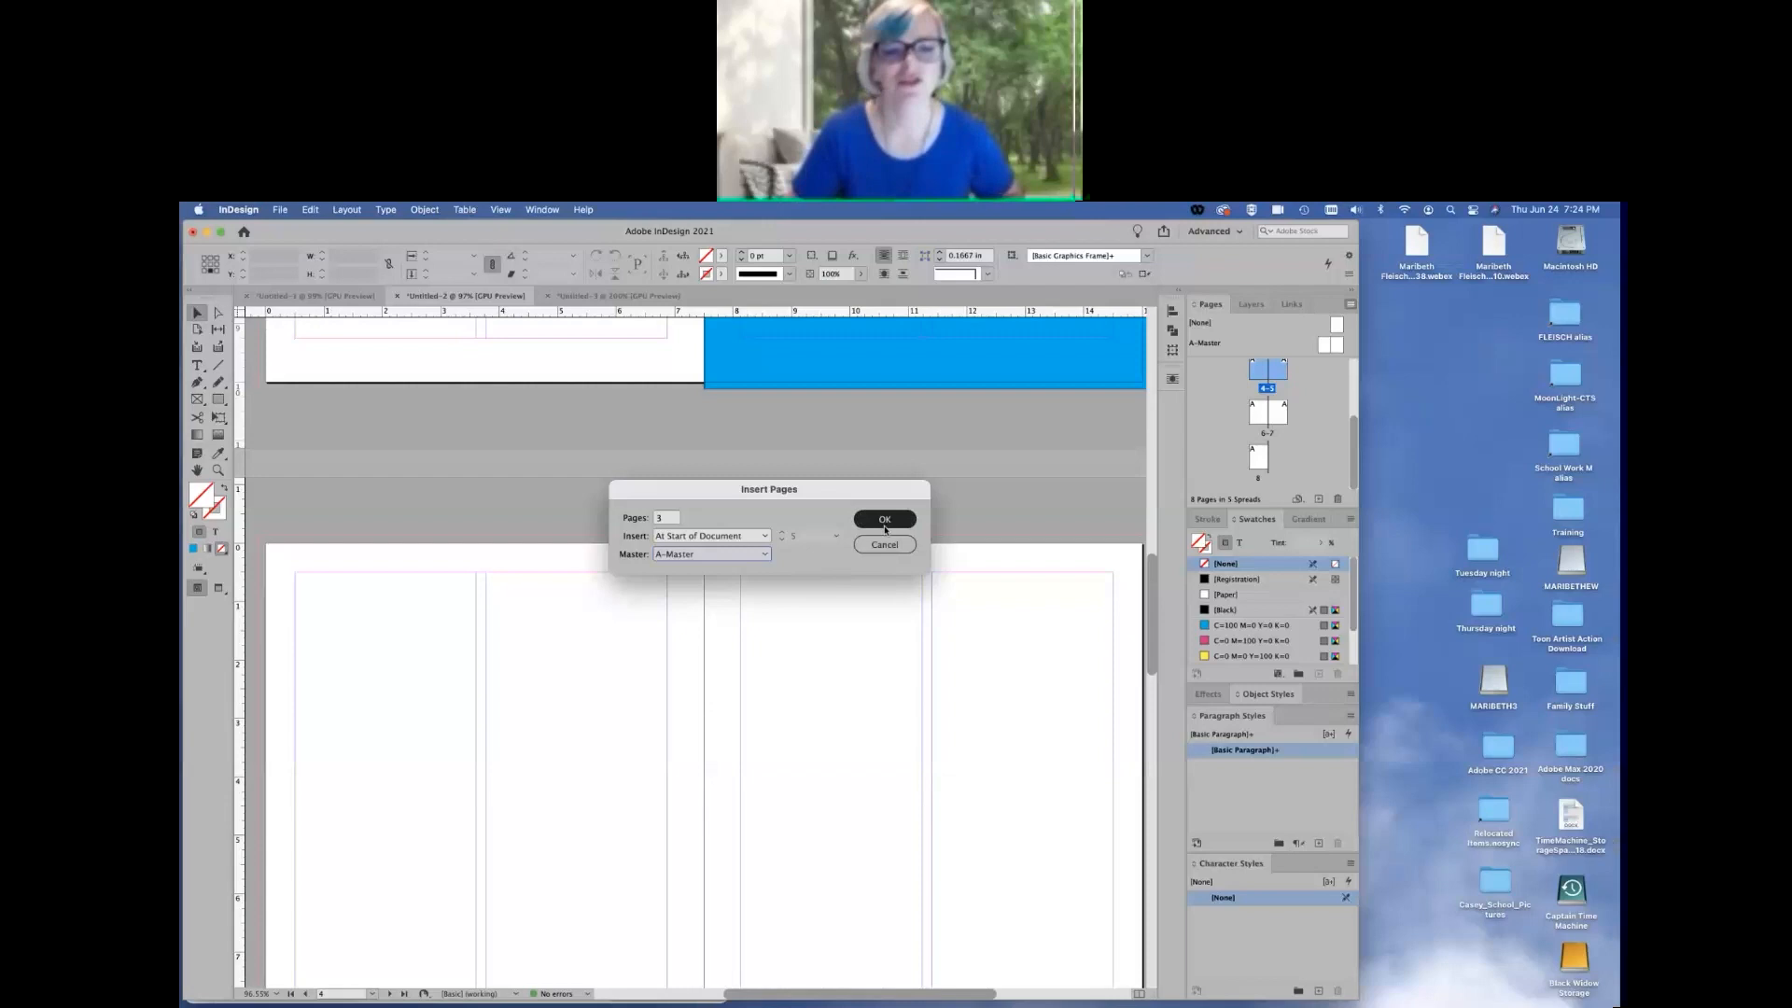
pyautogui.click(889, 520)
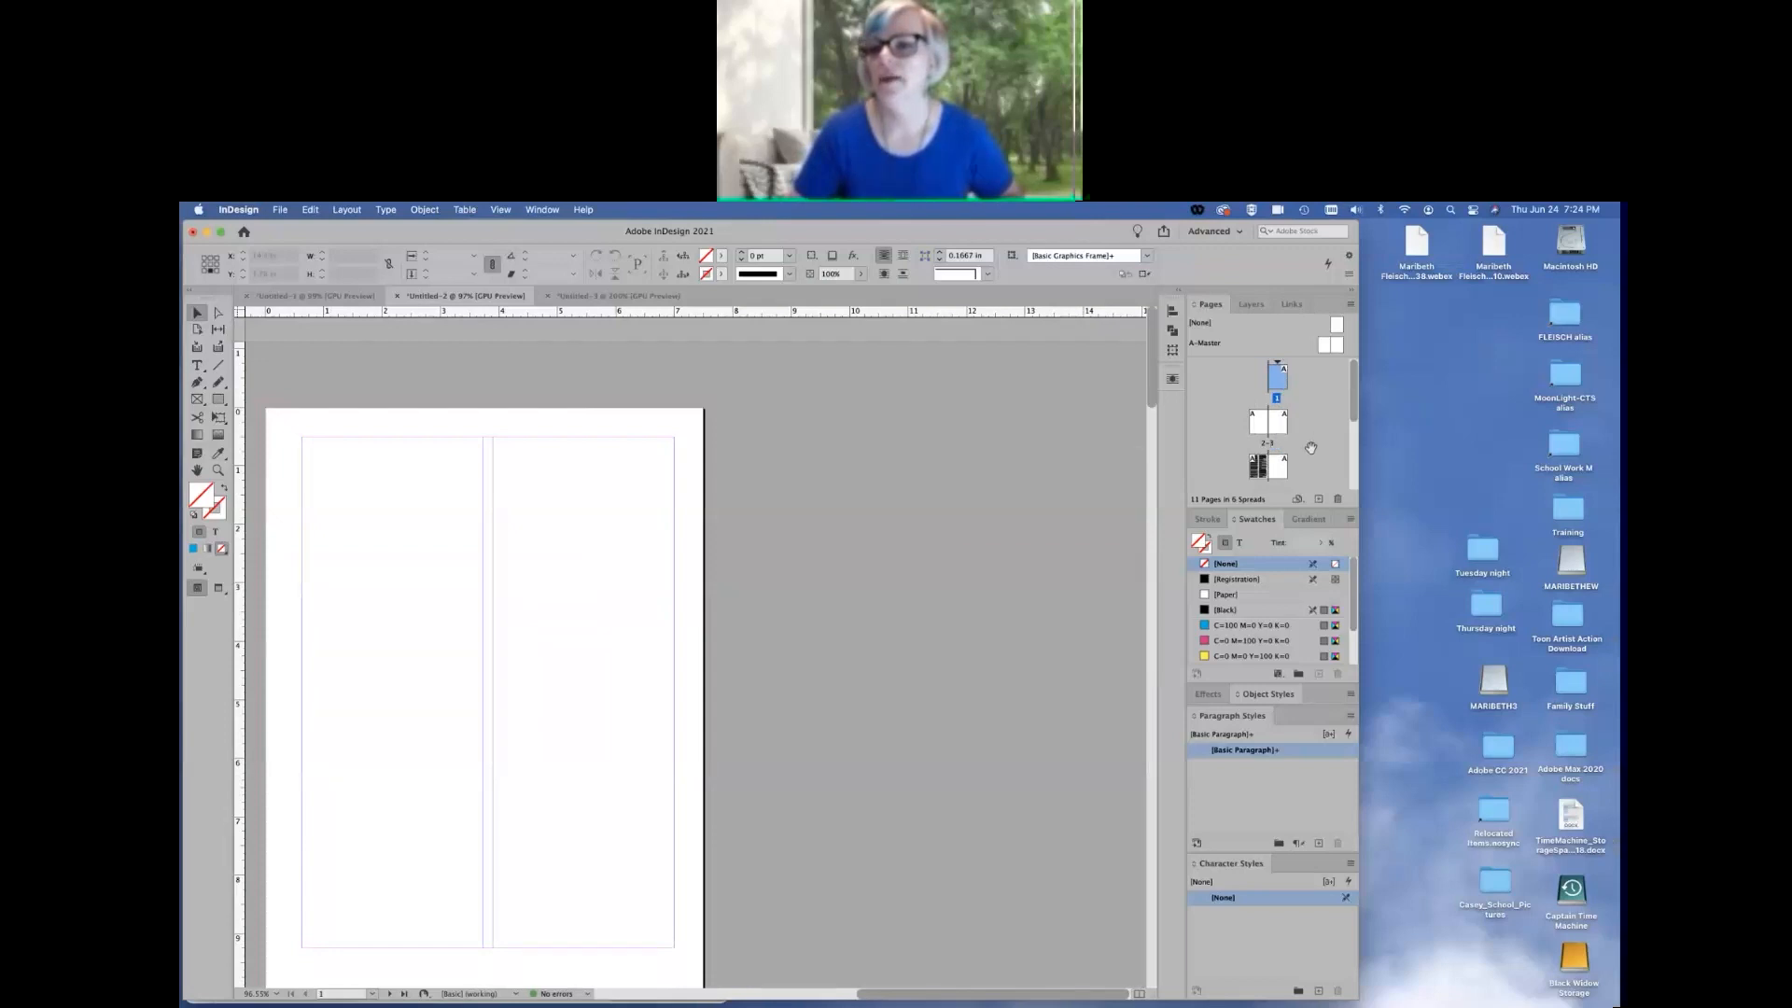
# Review the page thumbnails from the first page through to spread 10-11 to check the page order
pyautogui.scroll(-2, 1270, 428)
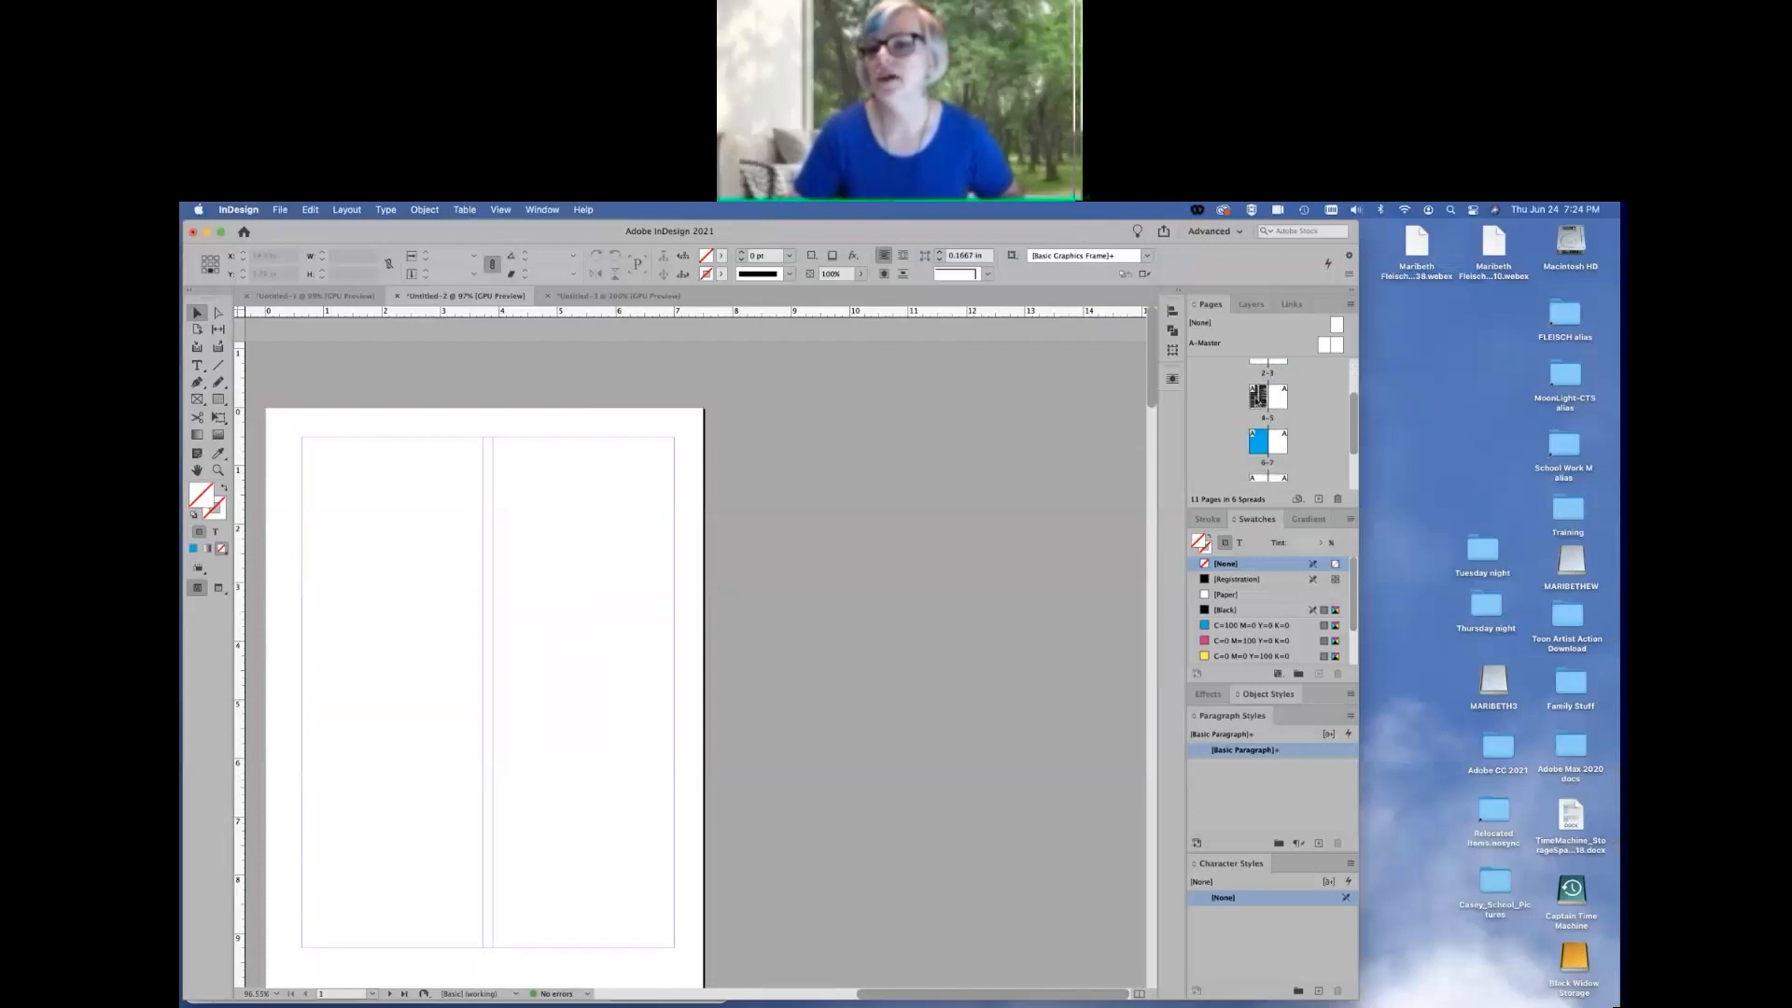
pyautogui.scroll(2, 1321, 420)
pyautogui.scroll(-1, 1320, 419)
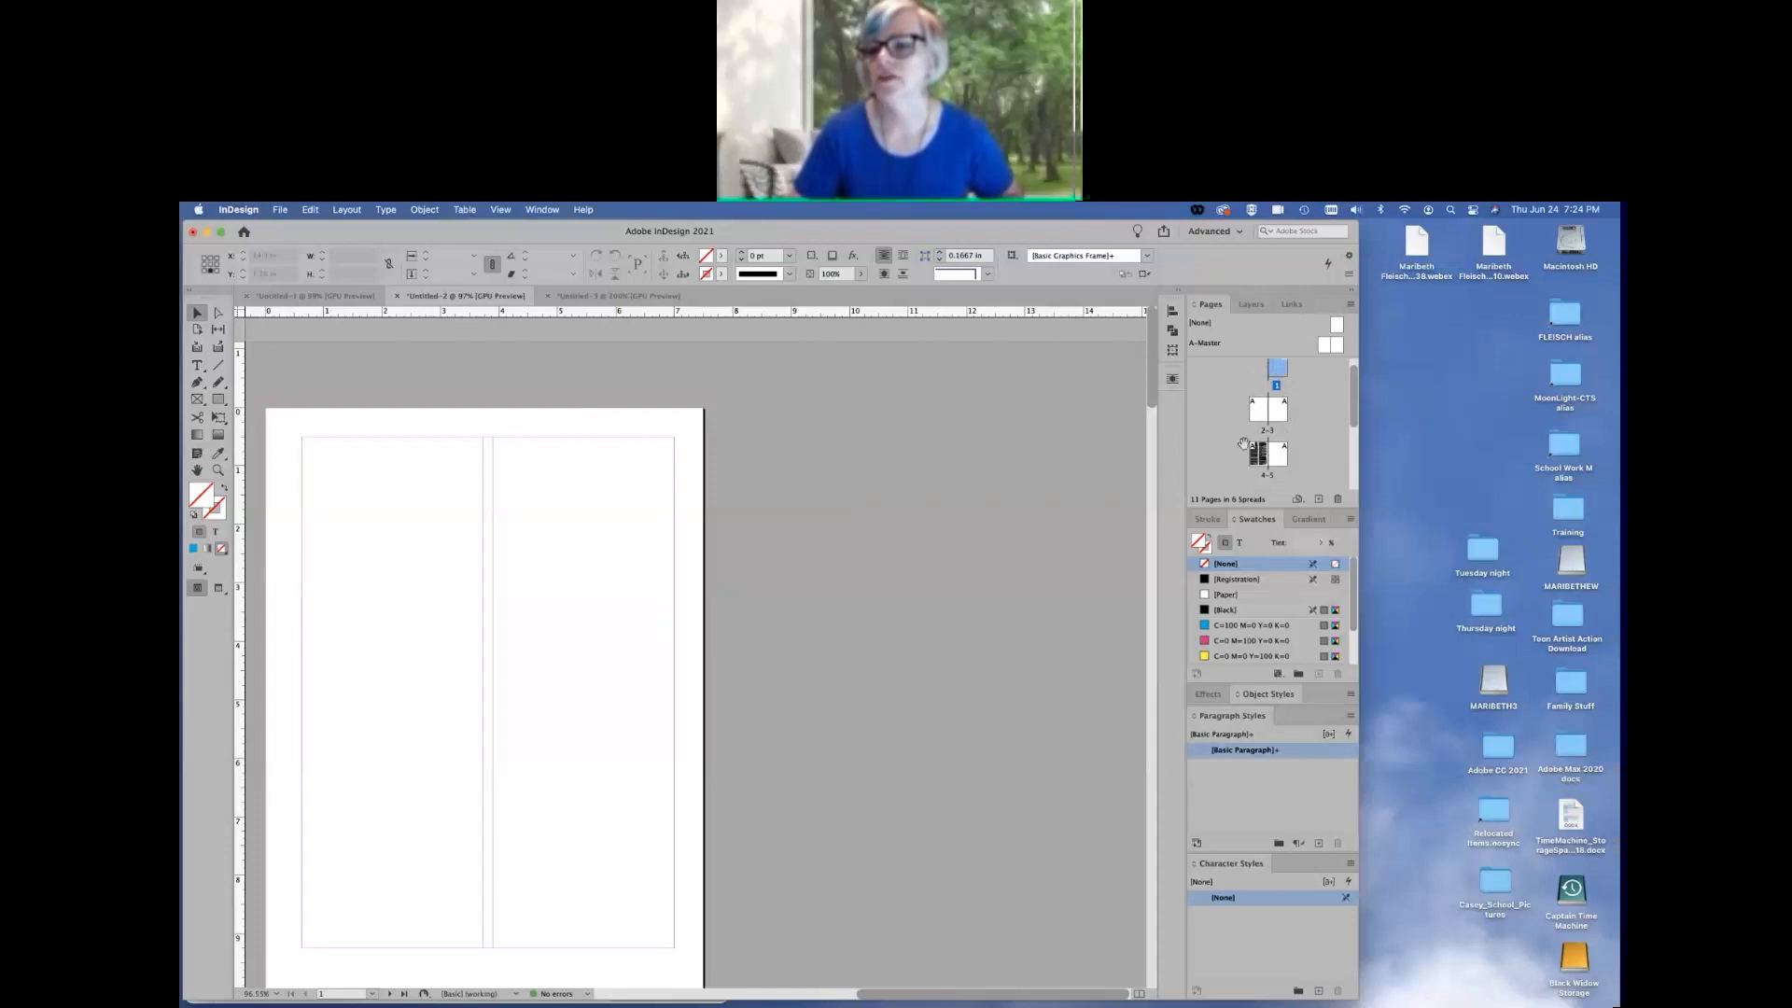
pyautogui.scroll(-2, 1313, 435)
pyautogui.scroll(-1, 1313, 435)
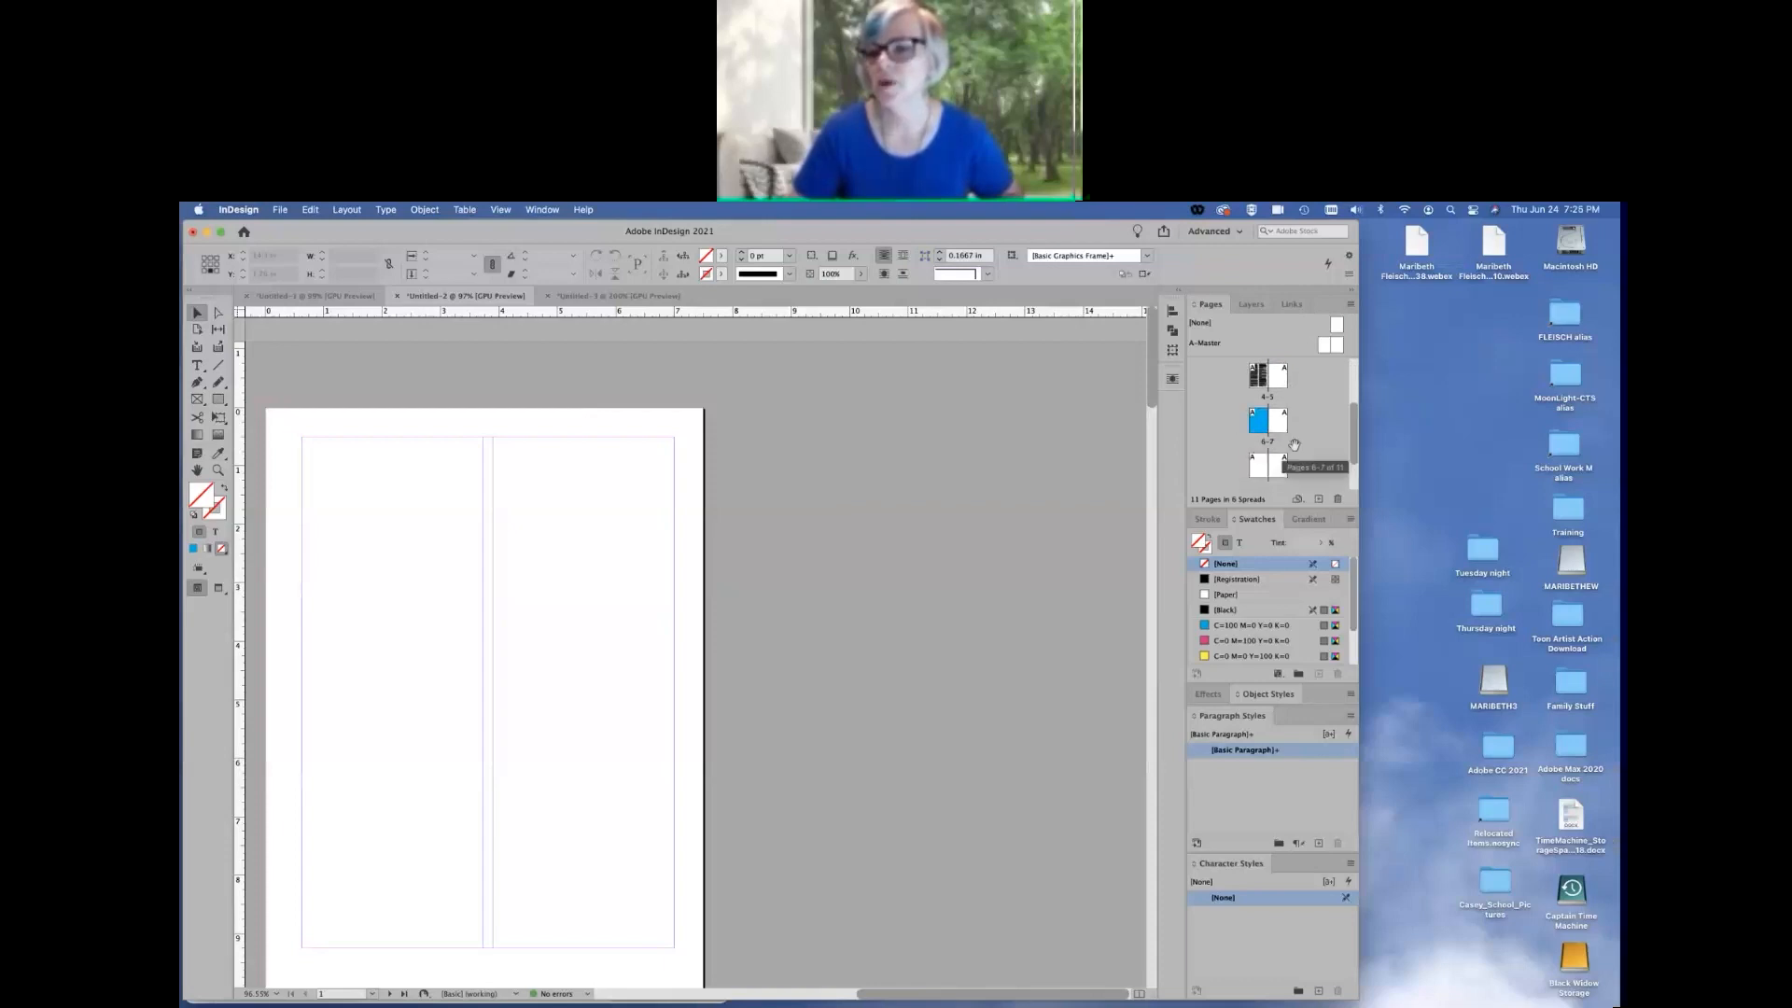
pyautogui.scroll(-3, 1295, 445)
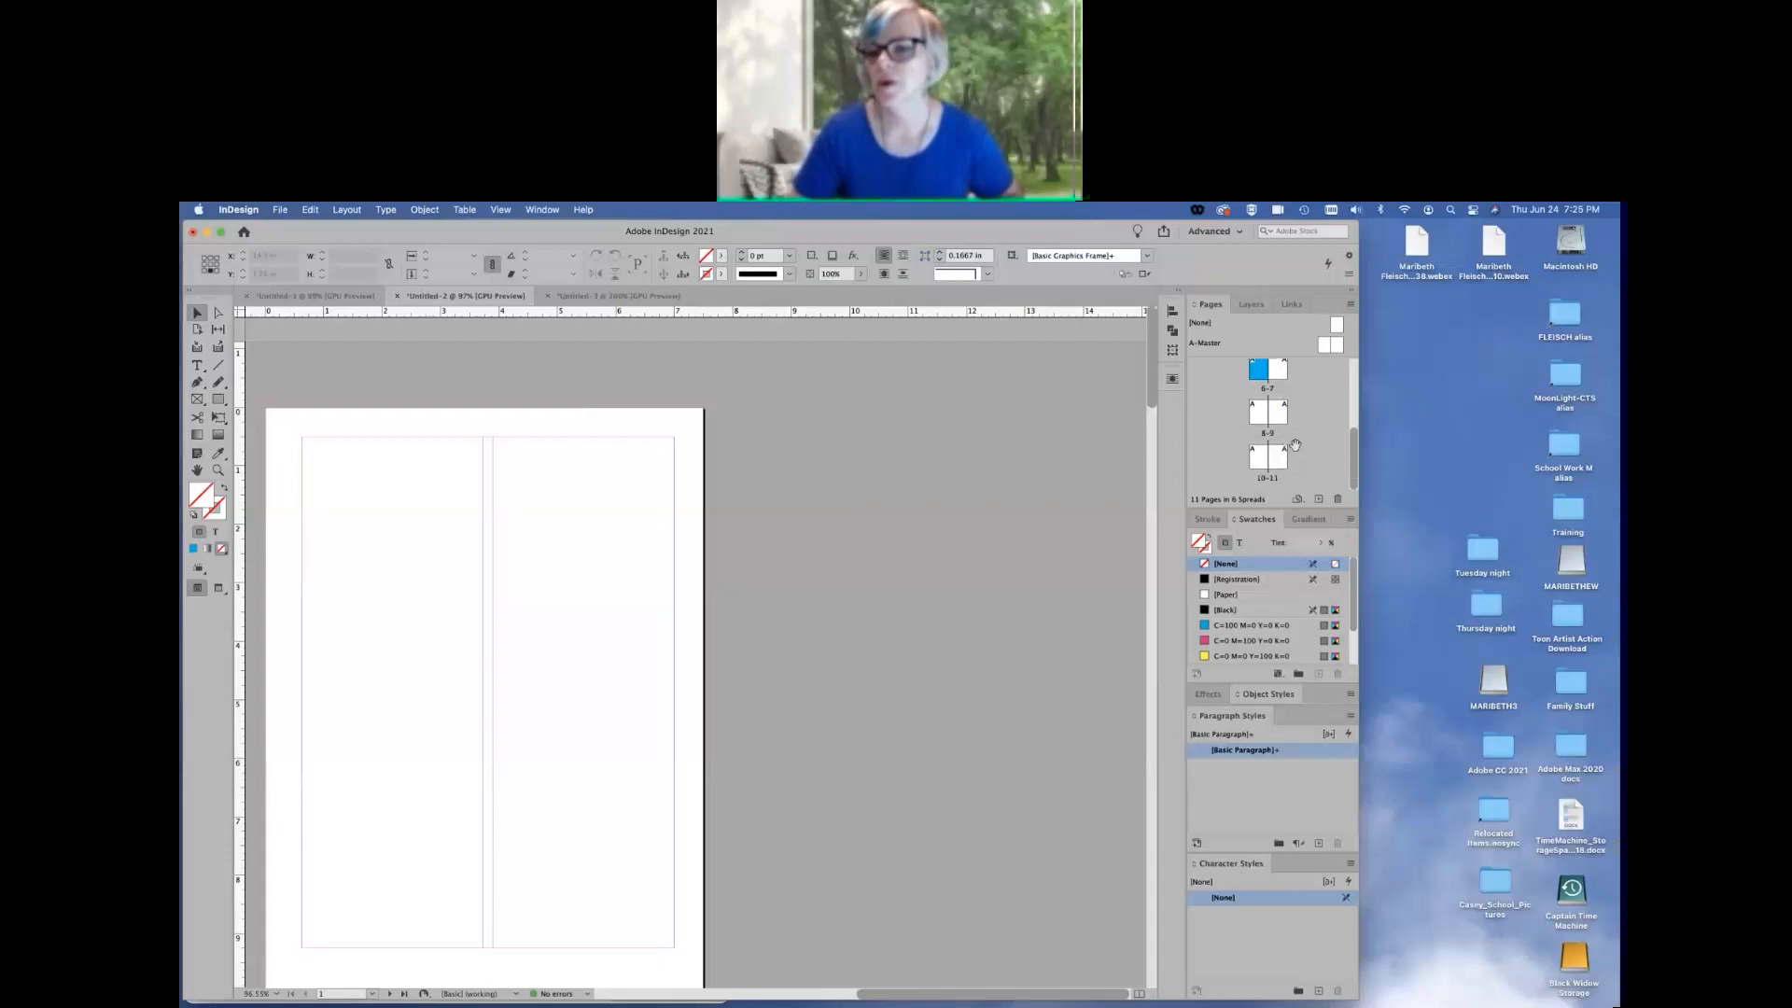
pyautogui.scroll(4, 1296, 445)
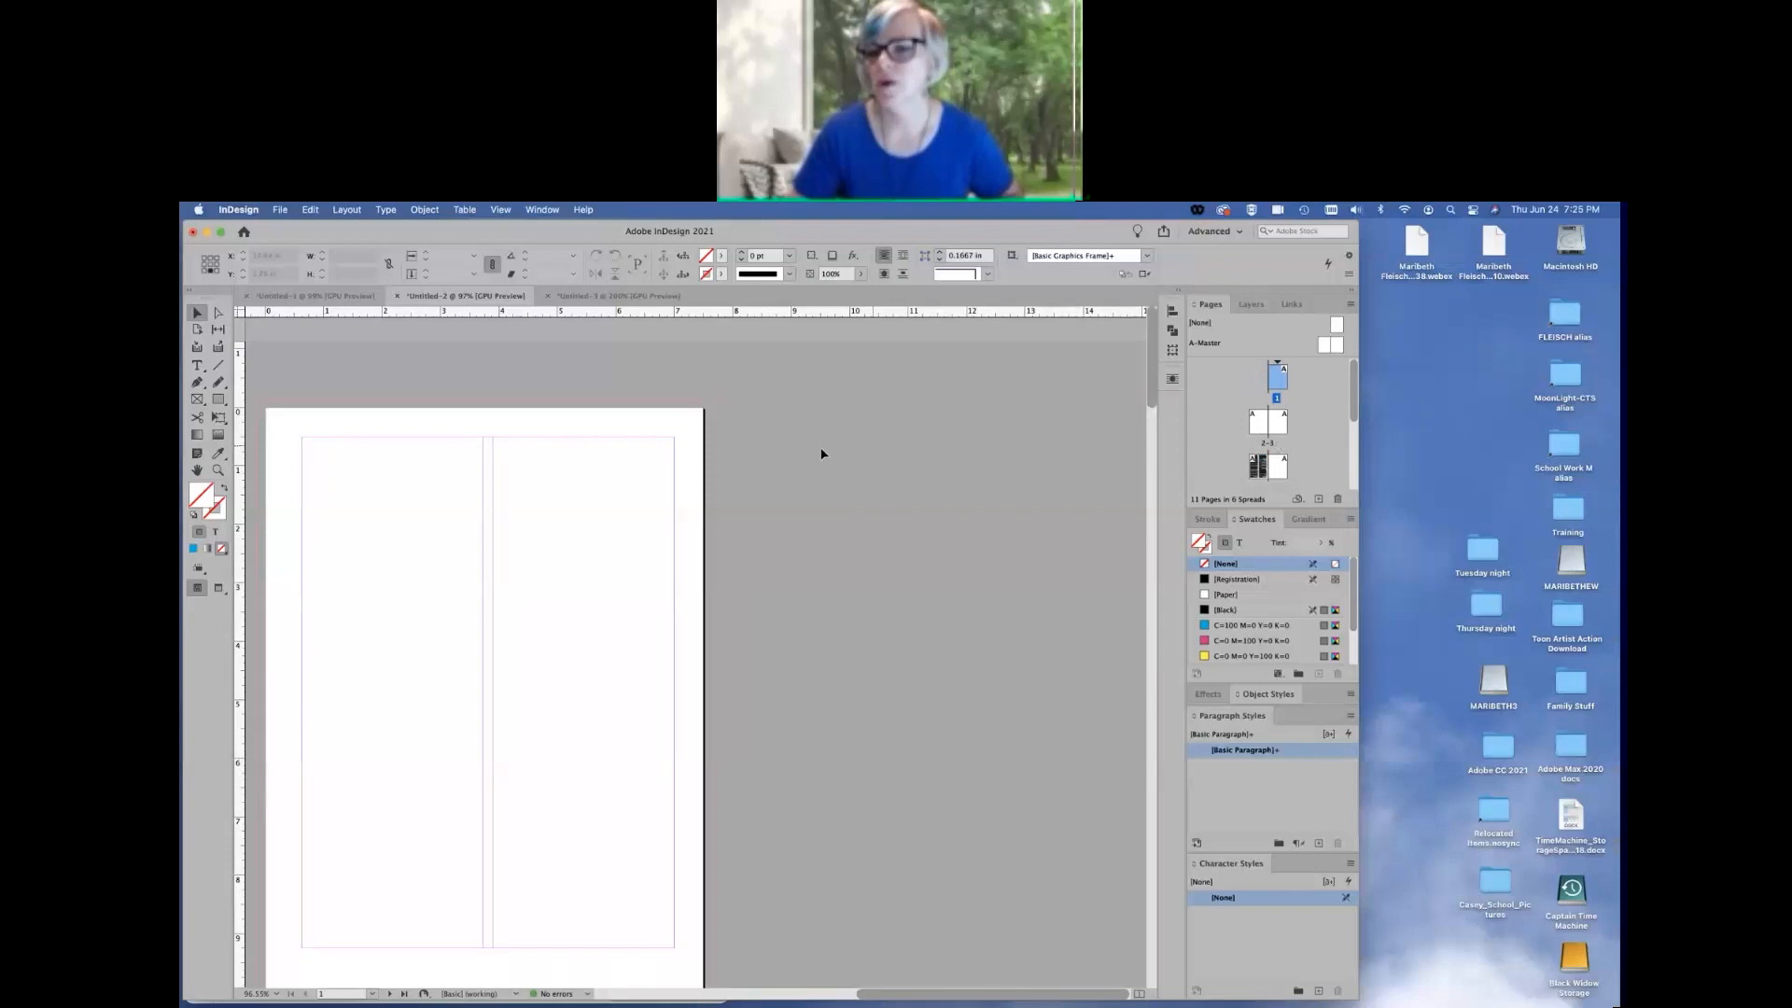
# Insert one page based on A-Master after page 6
pyautogui.click(345, 210)
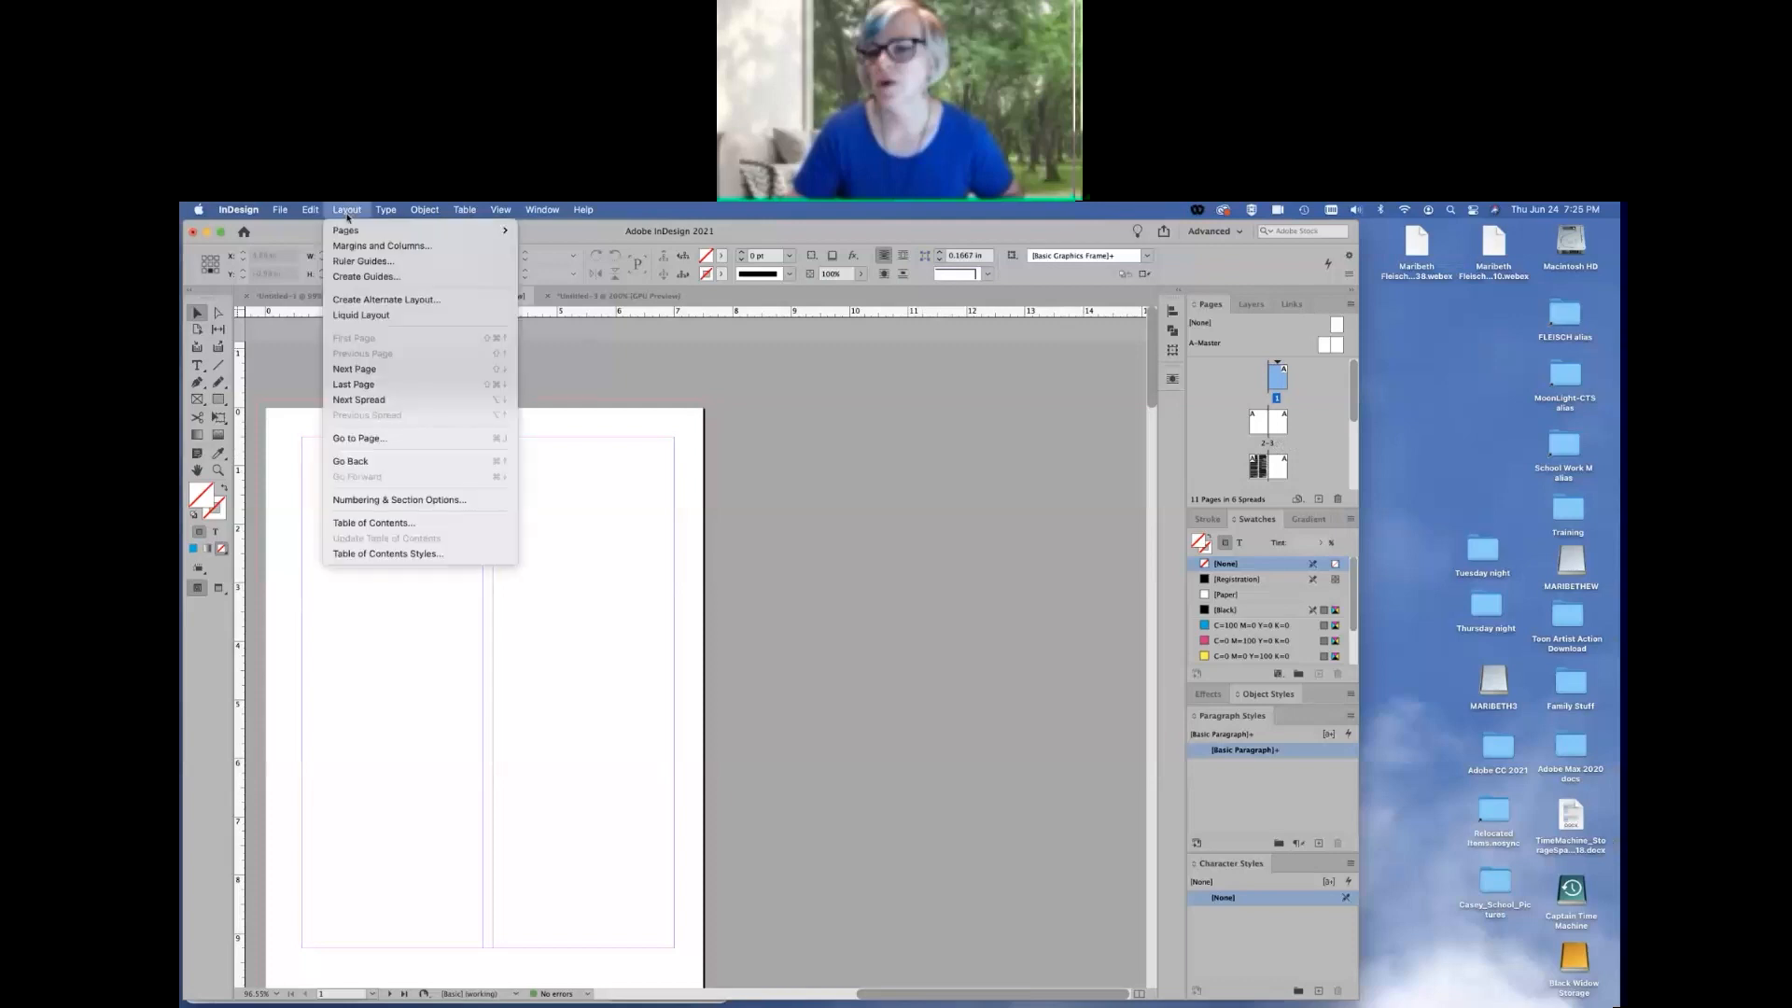
pyautogui.moveTo(386, 233)
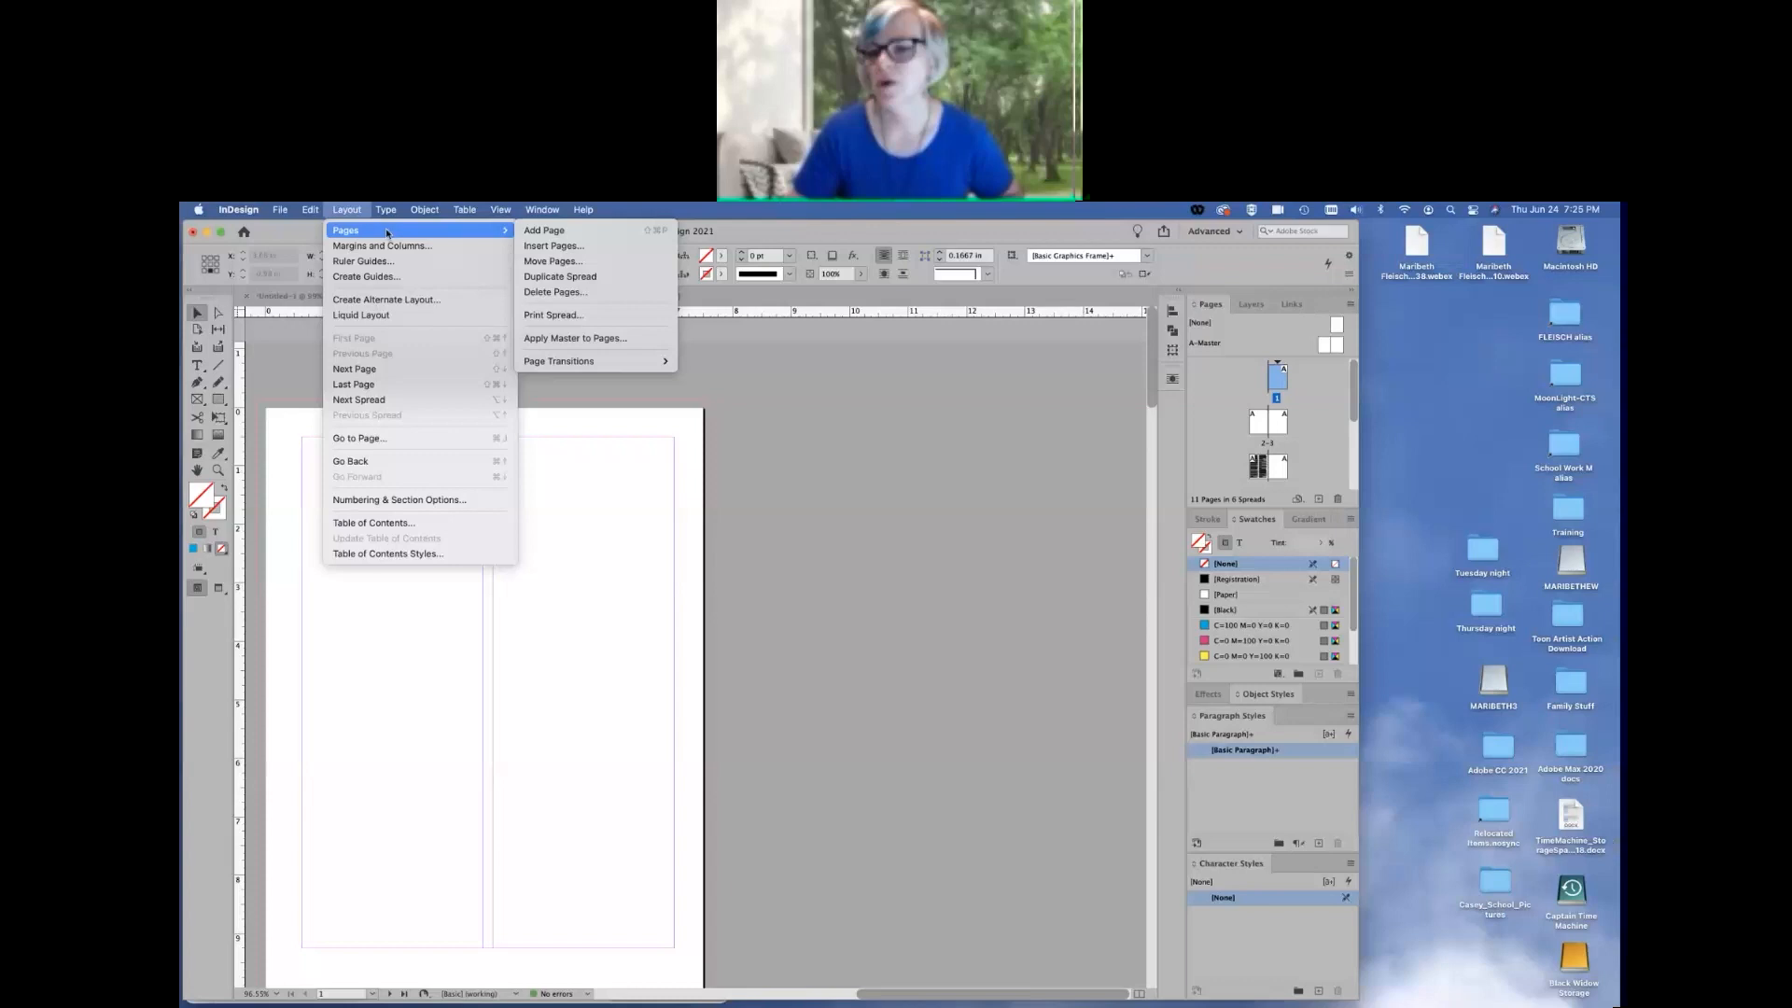
pyautogui.click(574, 247)
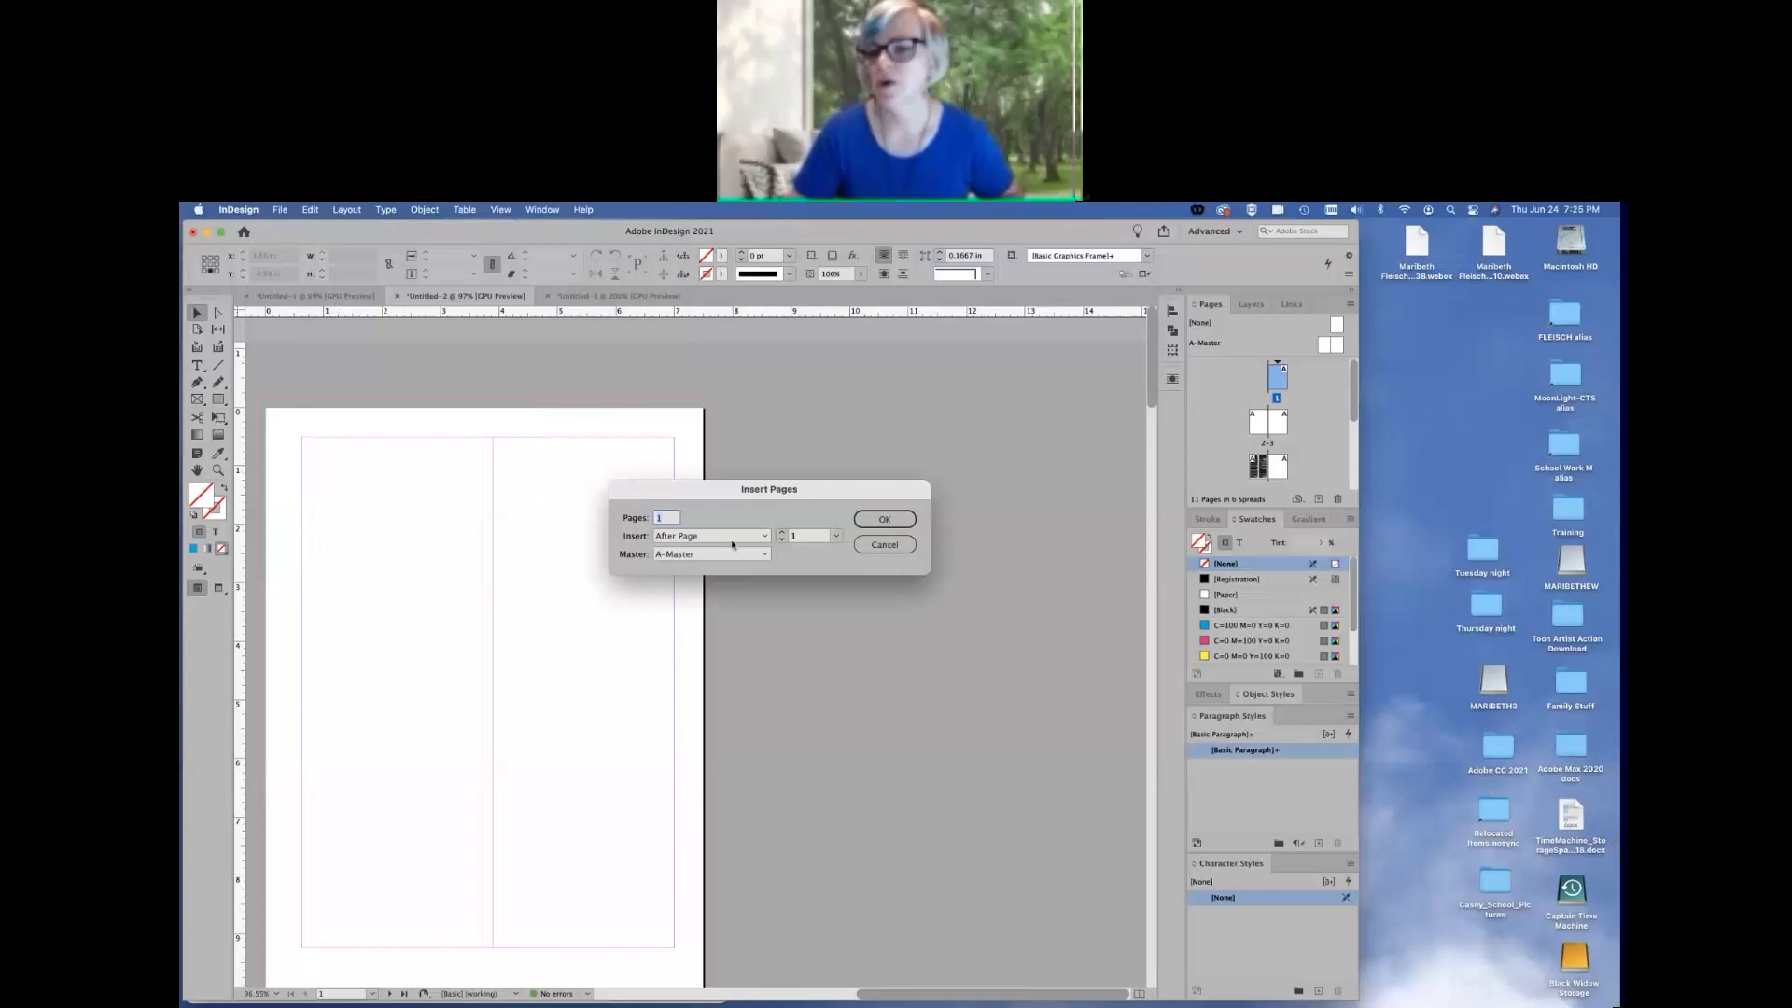
pyautogui.click(738, 536)
pyautogui.click(745, 536)
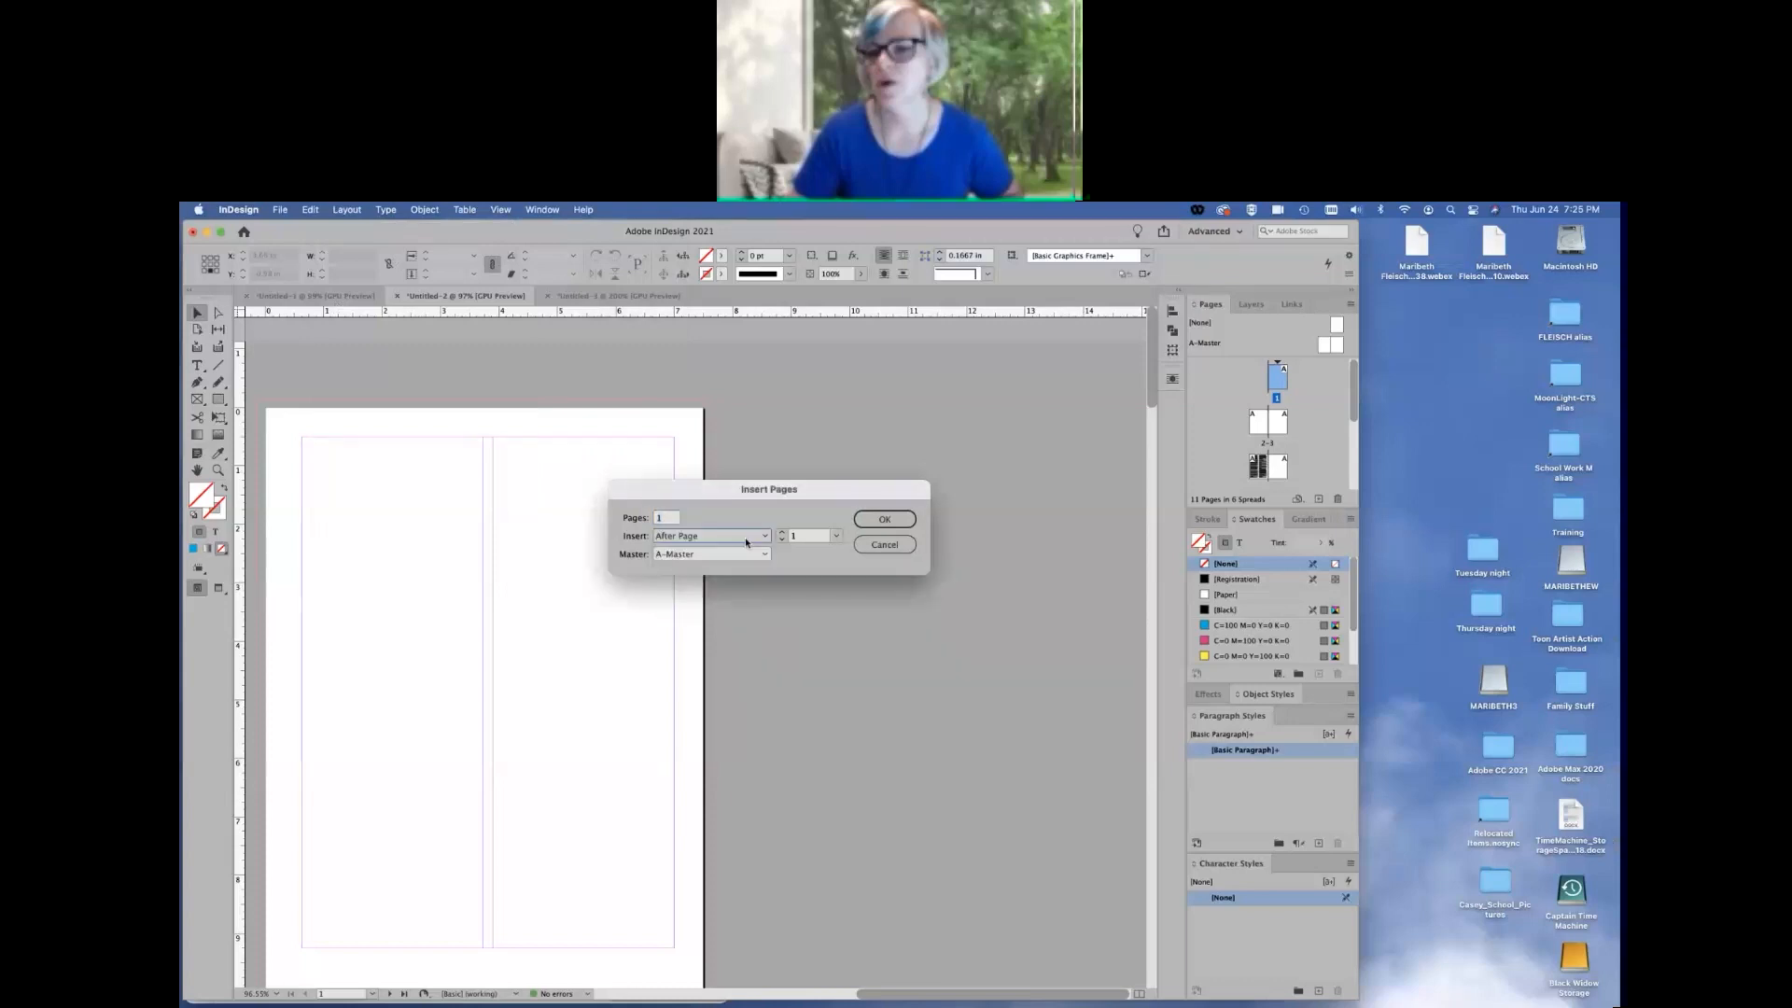
pyautogui.click(836, 535)
pyautogui.click(825, 626)
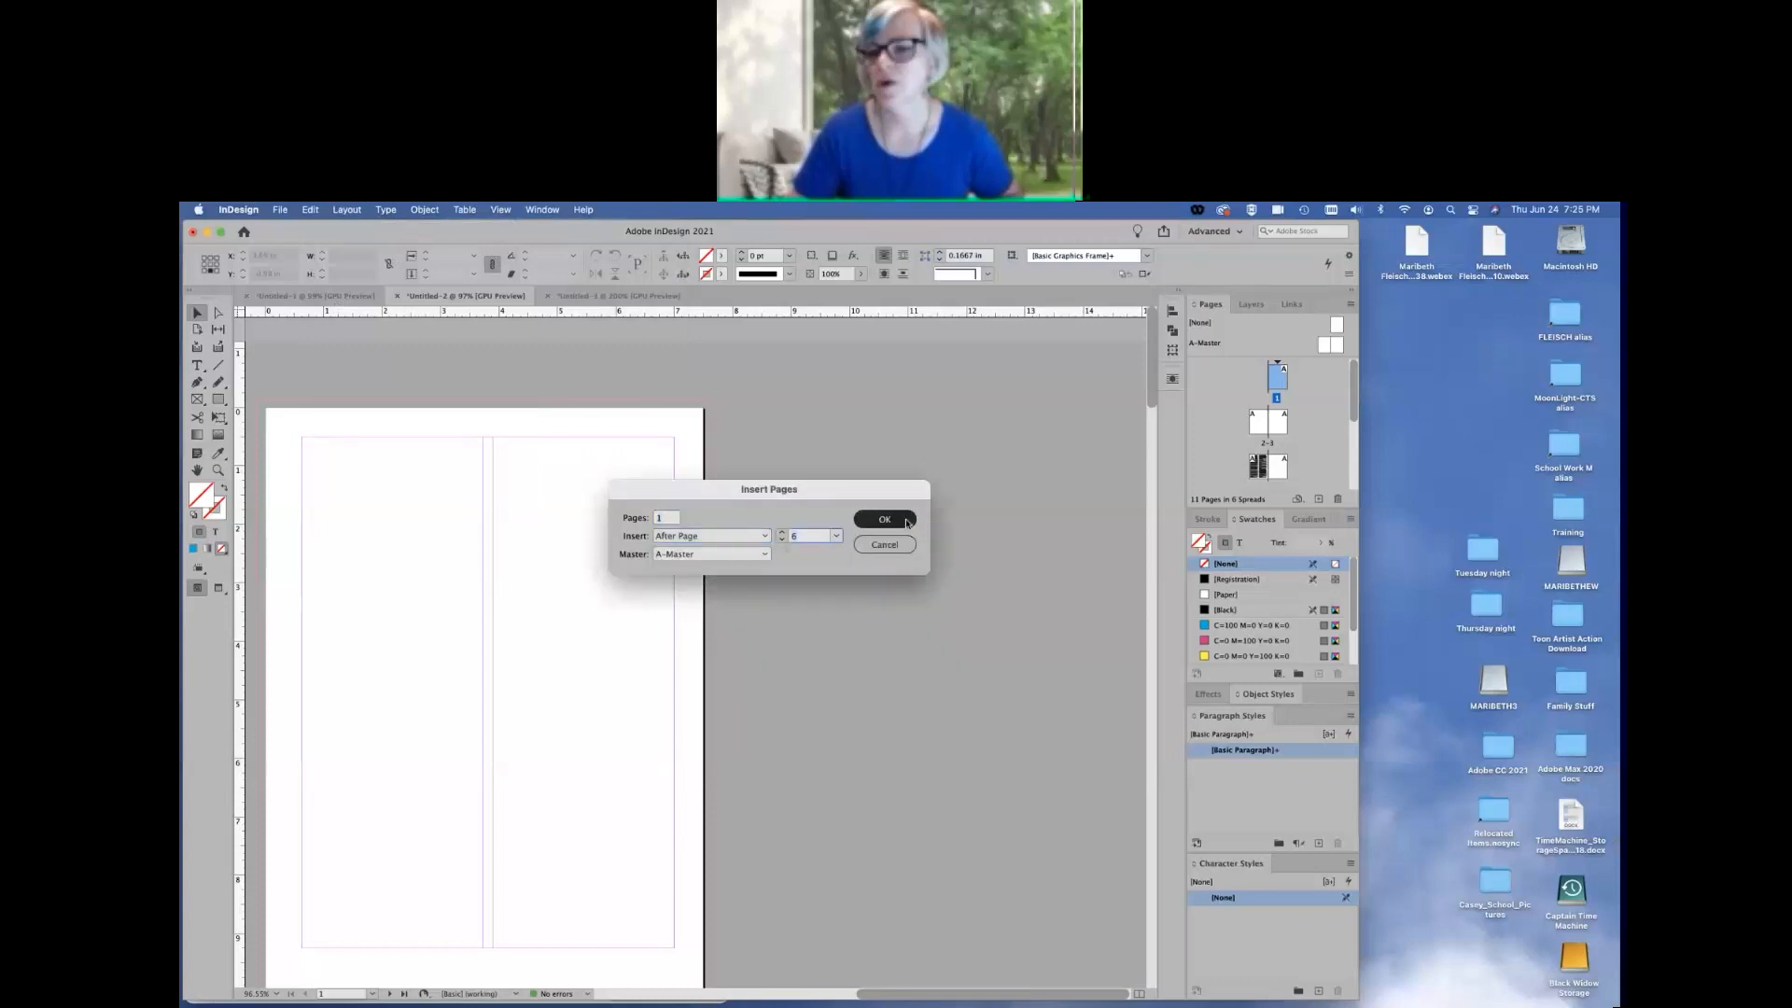
pyautogui.click(891, 520)
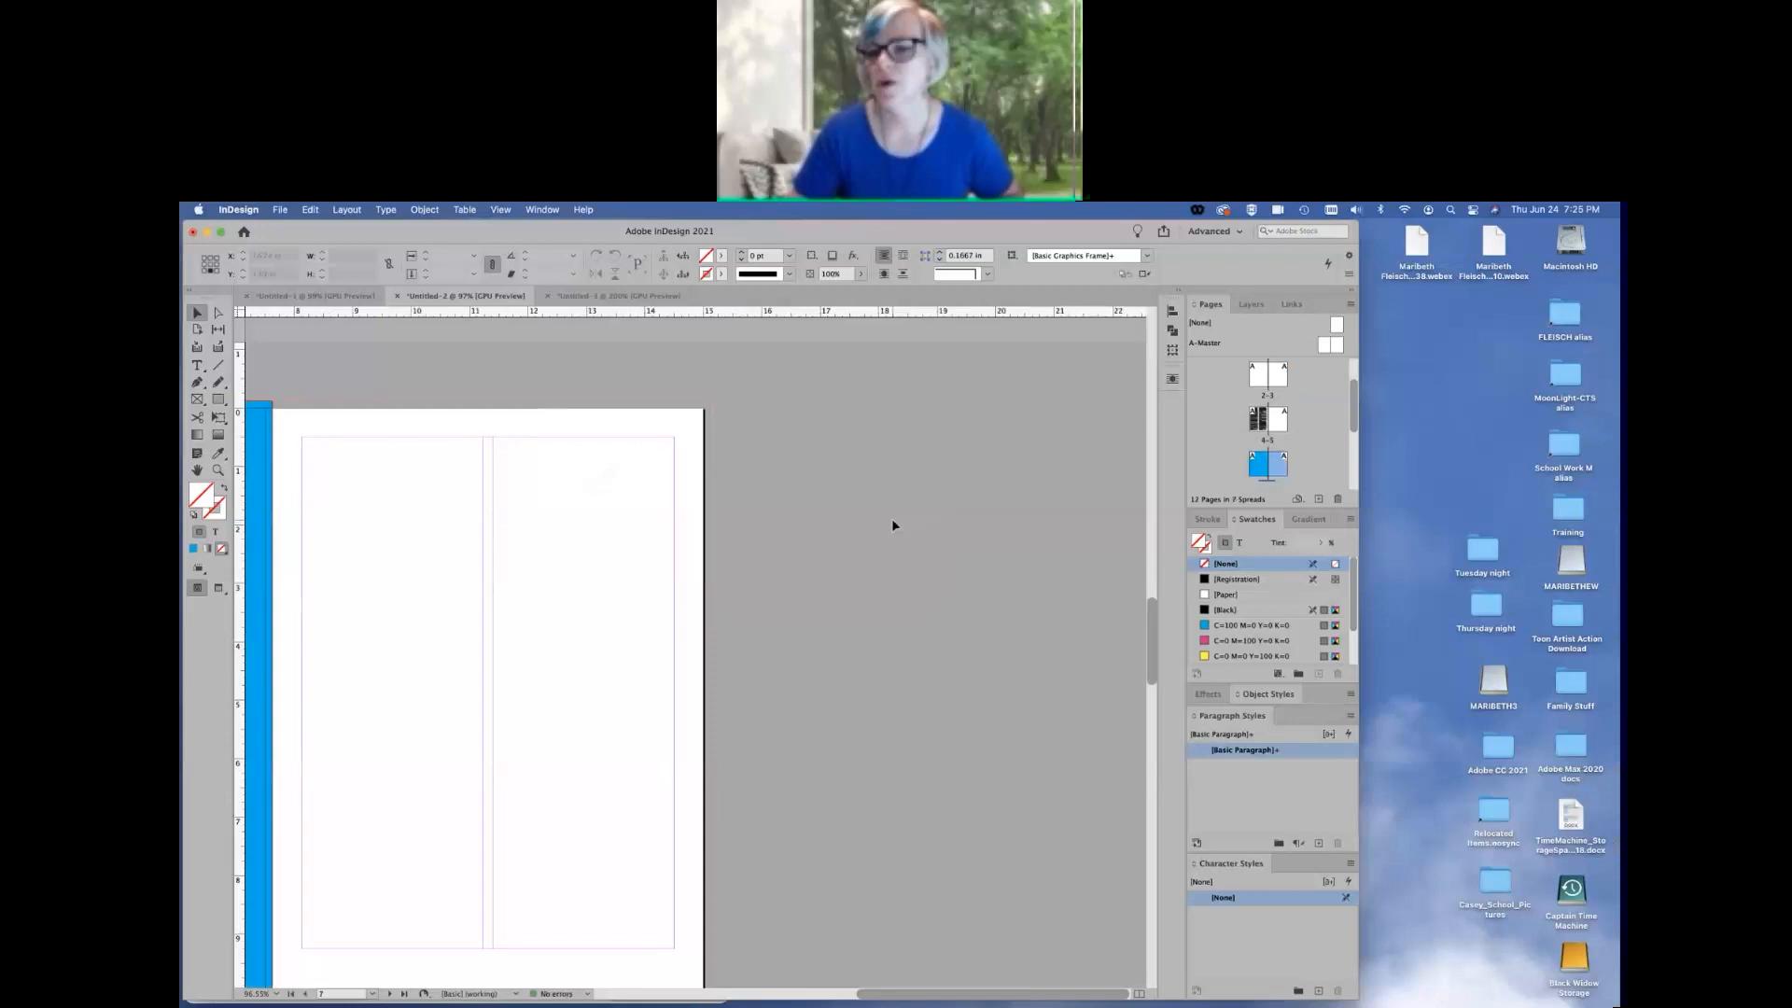
# Move spread 4-5, with the text page and the squiggle, directly after spread 6-7 with the blue rectangle
pyautogui.scroll(-3, 1307, 459)
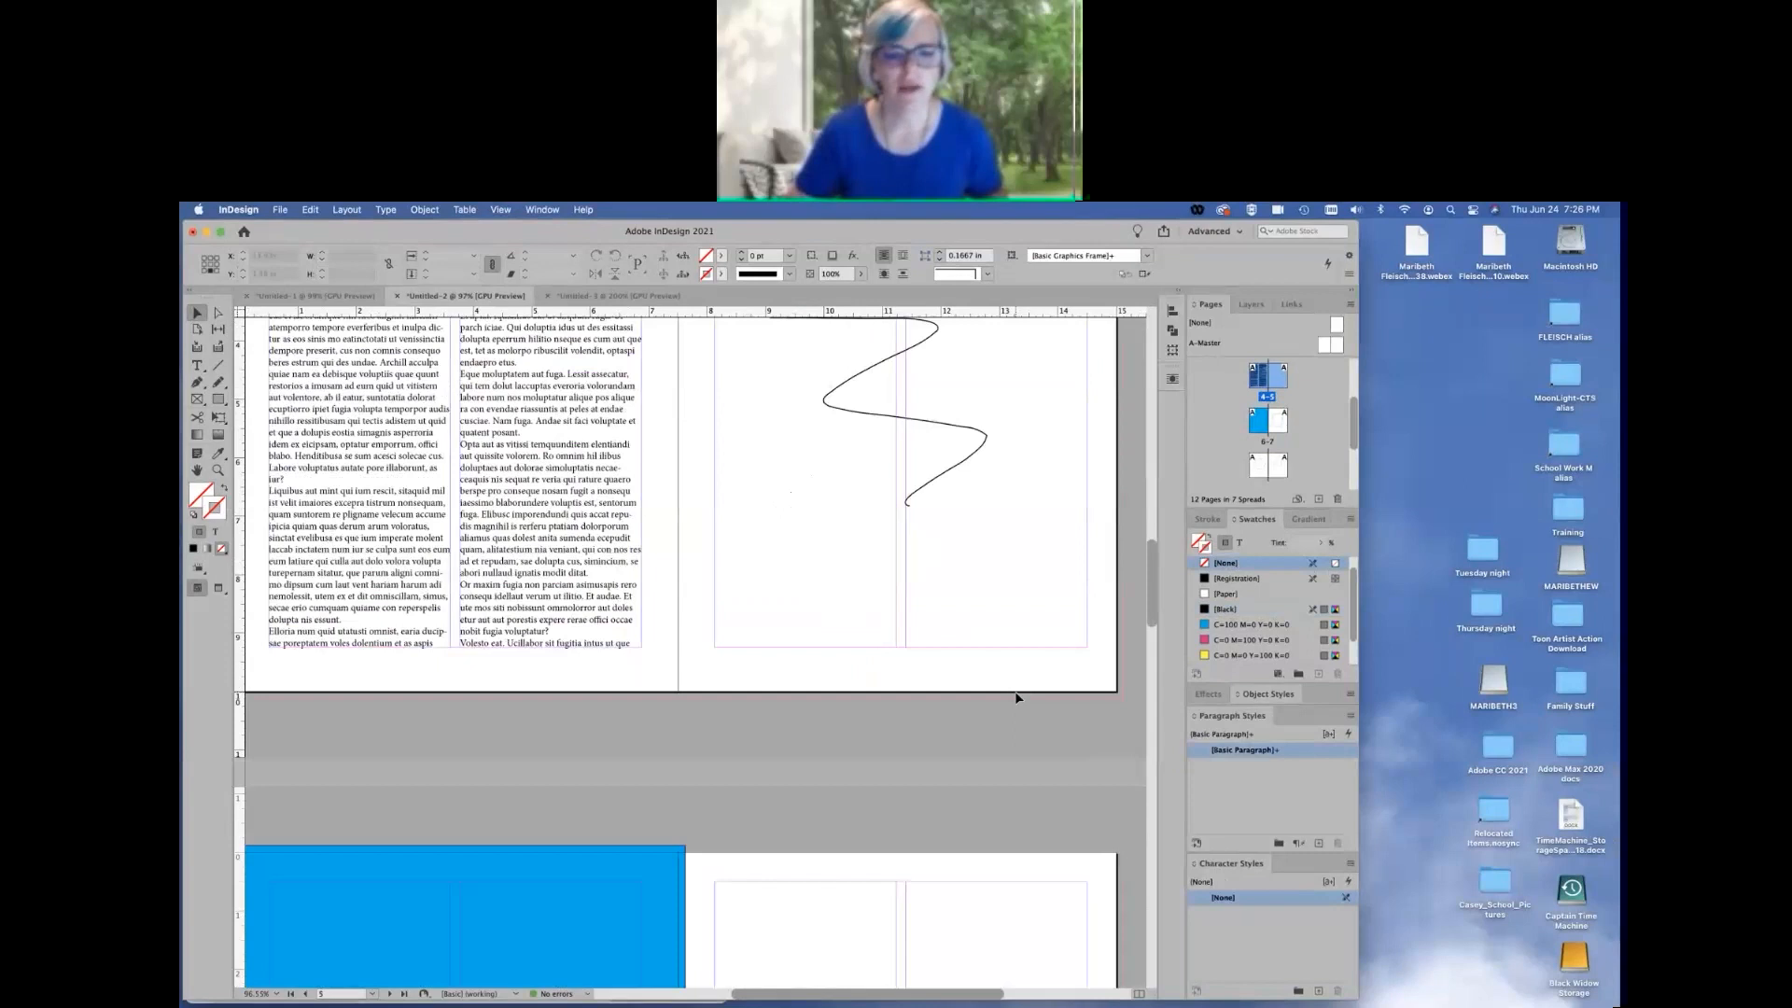
pyautogui.scroll(-3, 1016, 697)
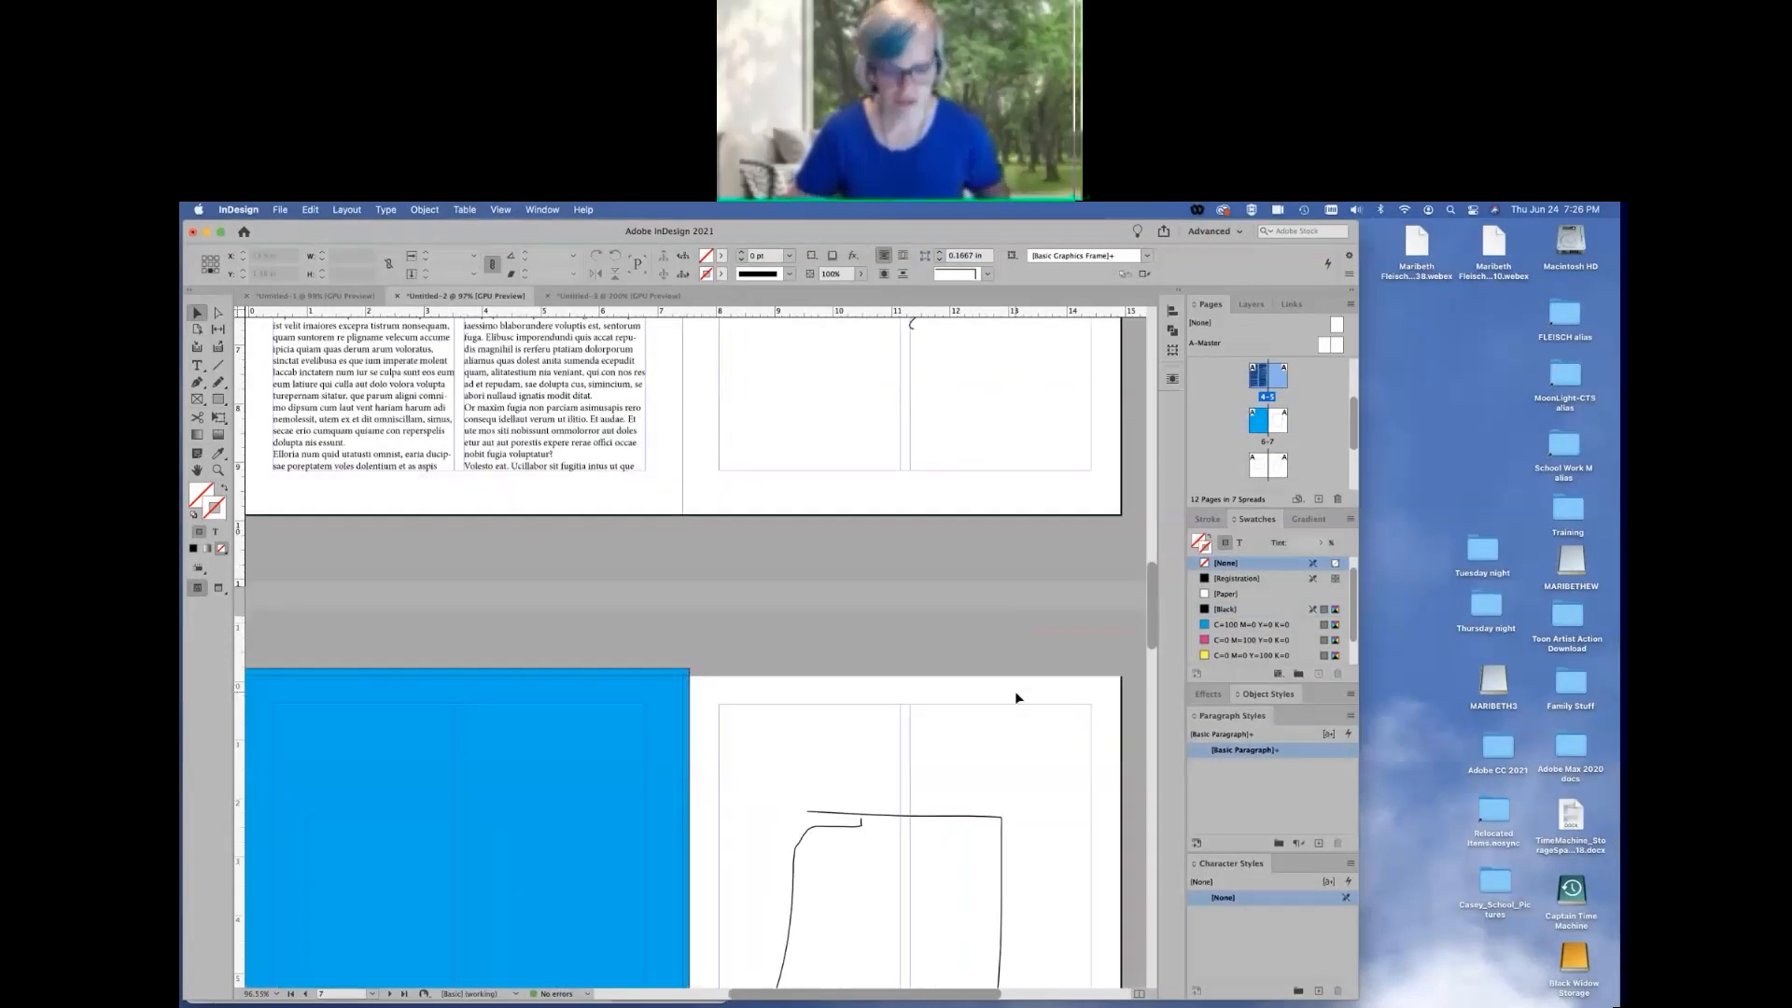
pyautogui.press('super+minus')
pyautogui.press('super+minus')
pyautogui.press('super+minus')
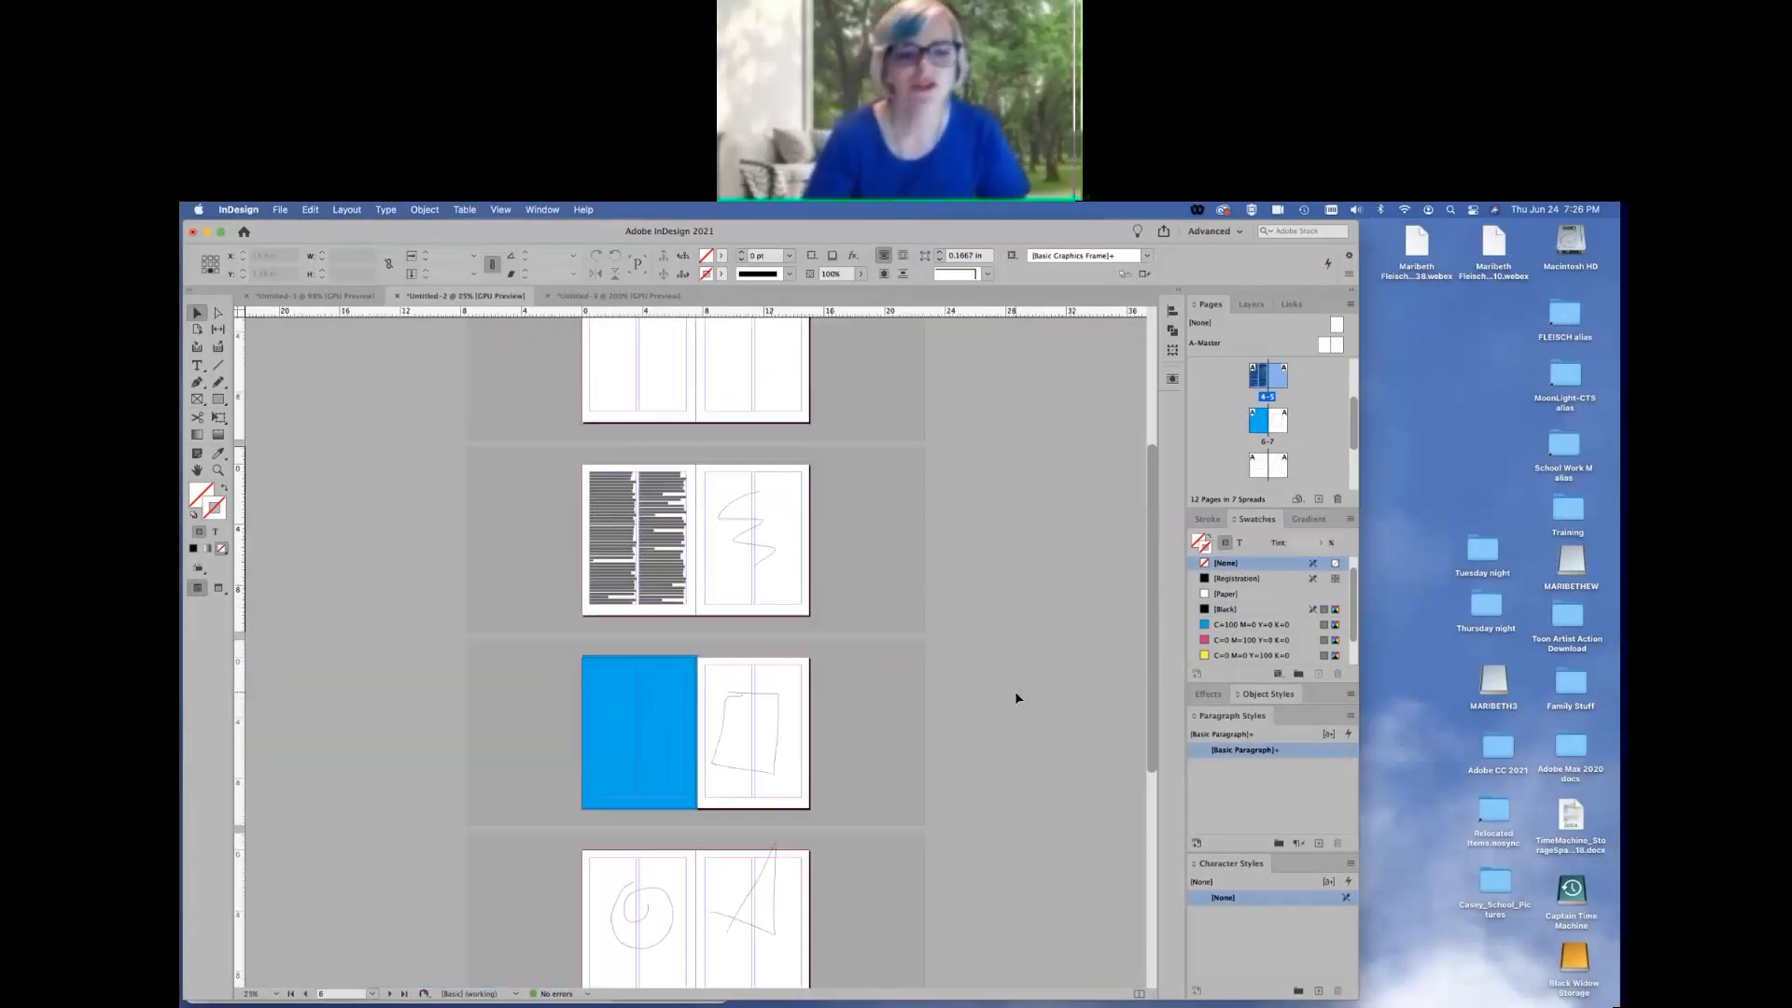
pyautogui.scroll(-2, 927, 690)
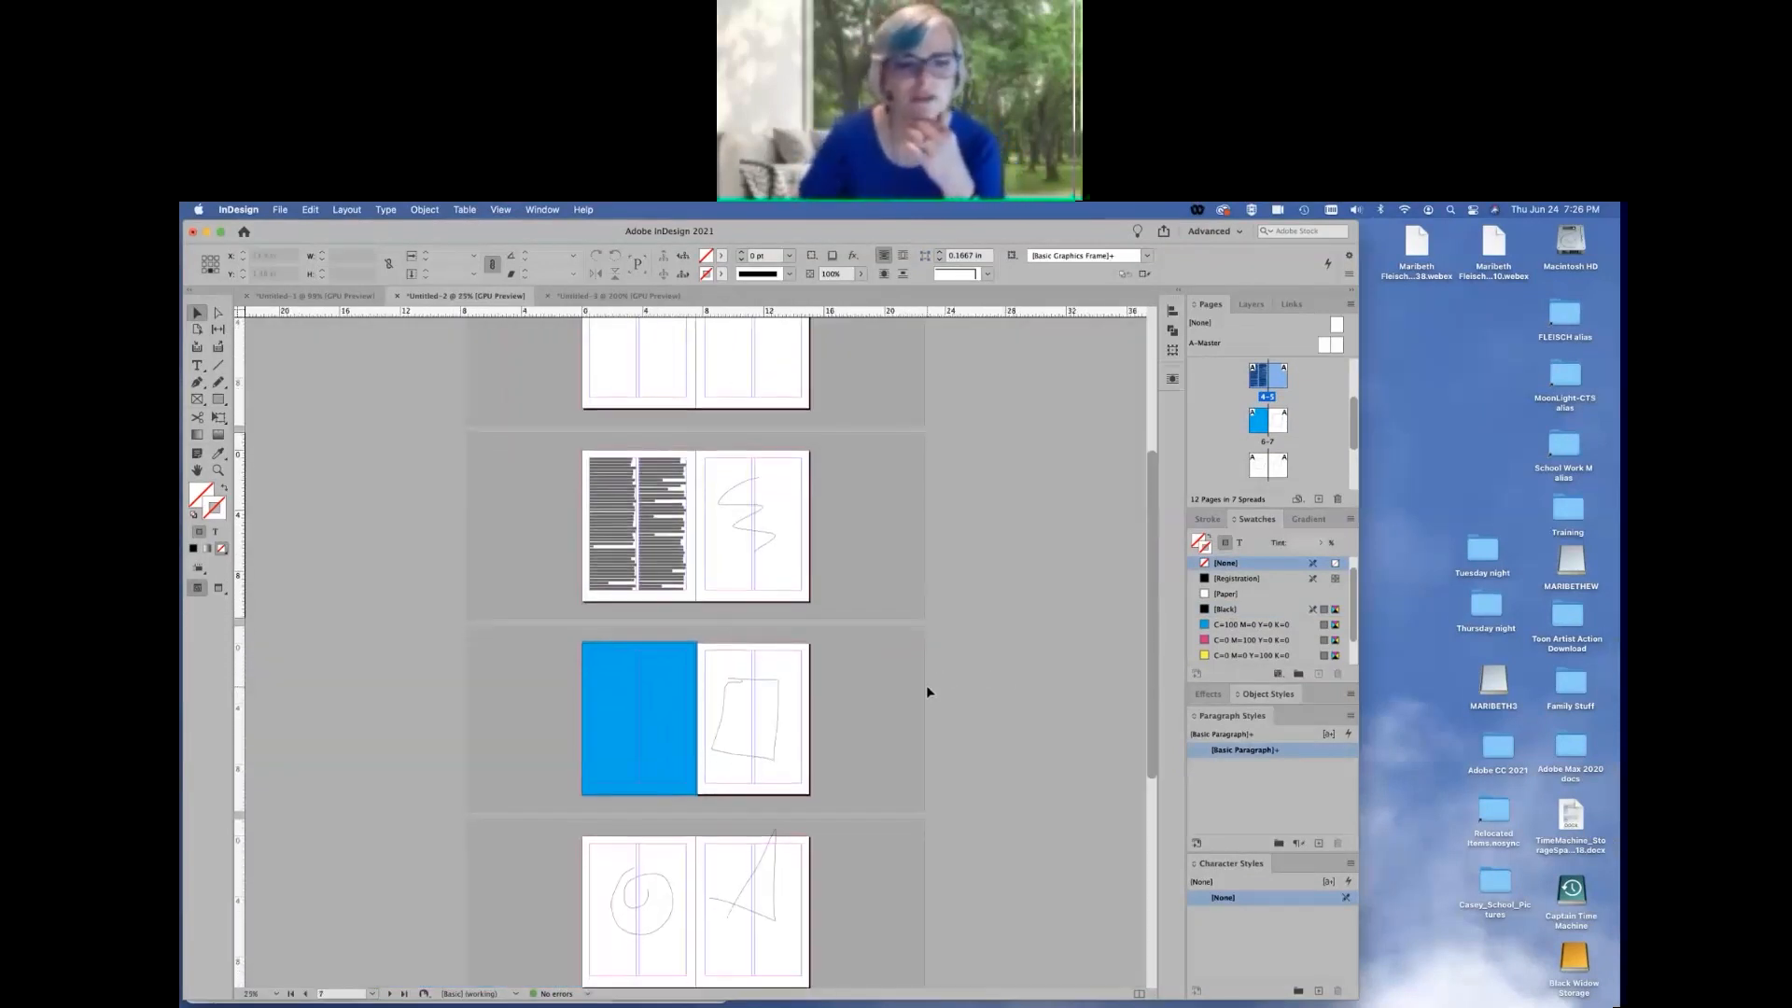
pyautogui.scroll(-2, 927, 692)
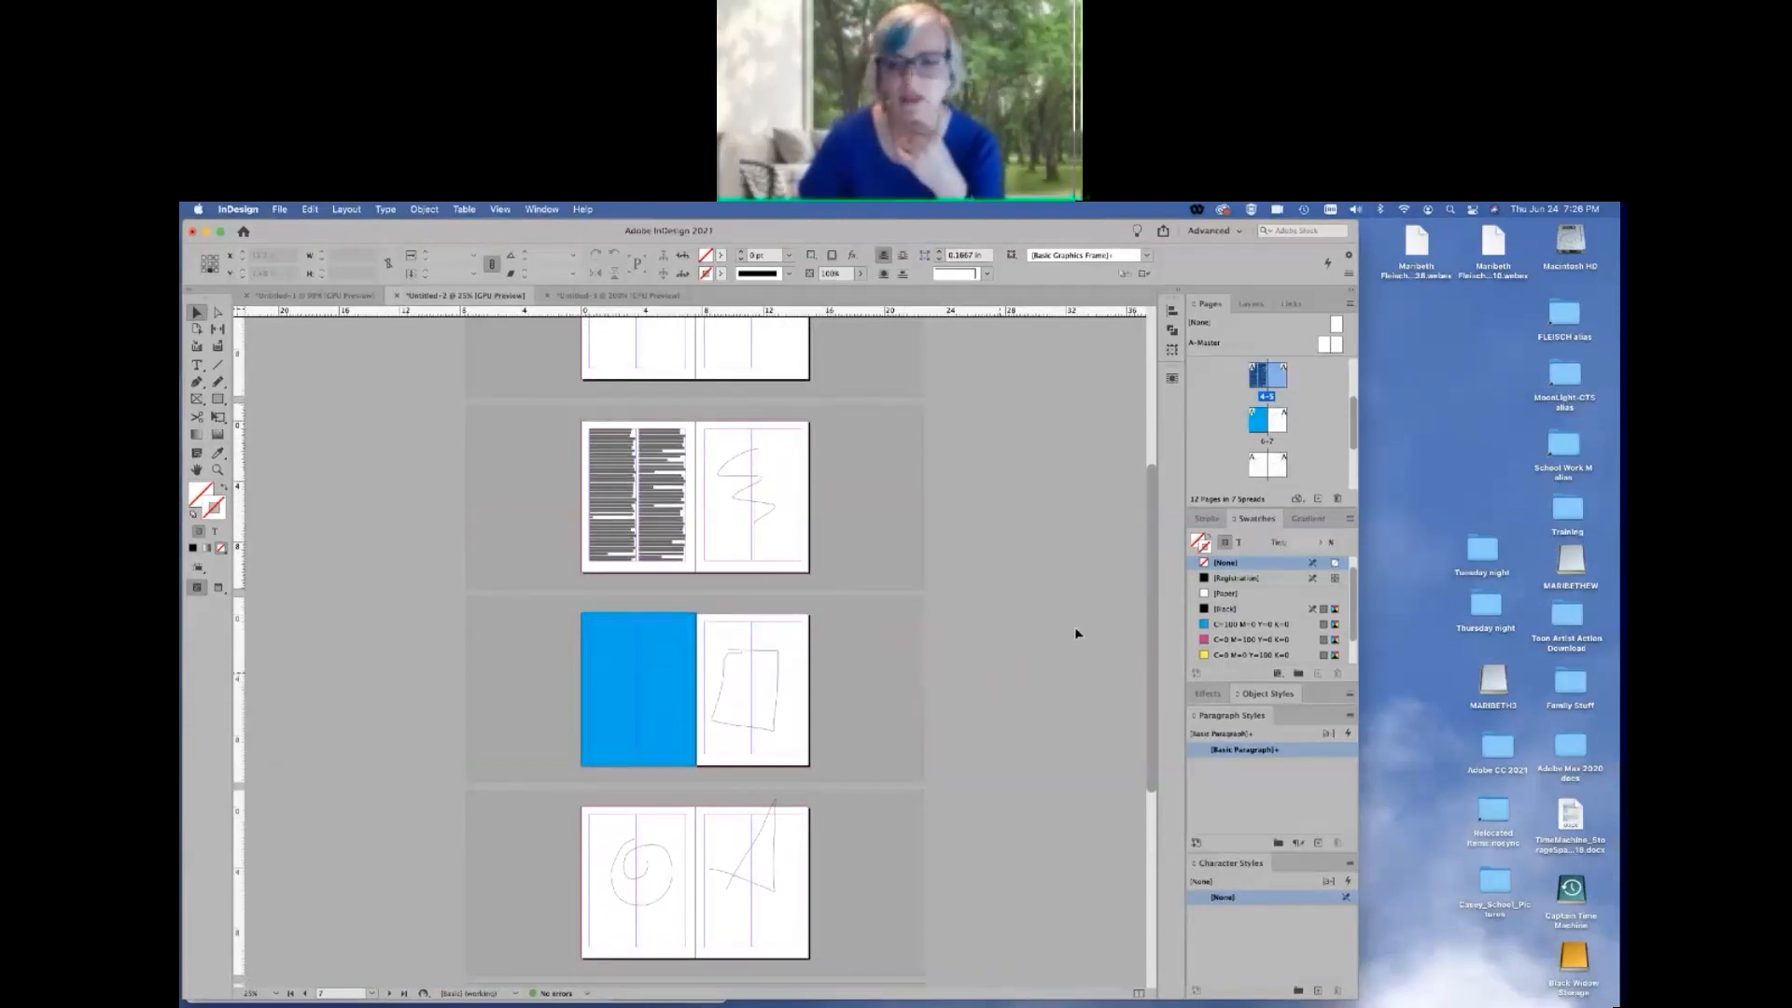
pyautogui.click(1348, 306)
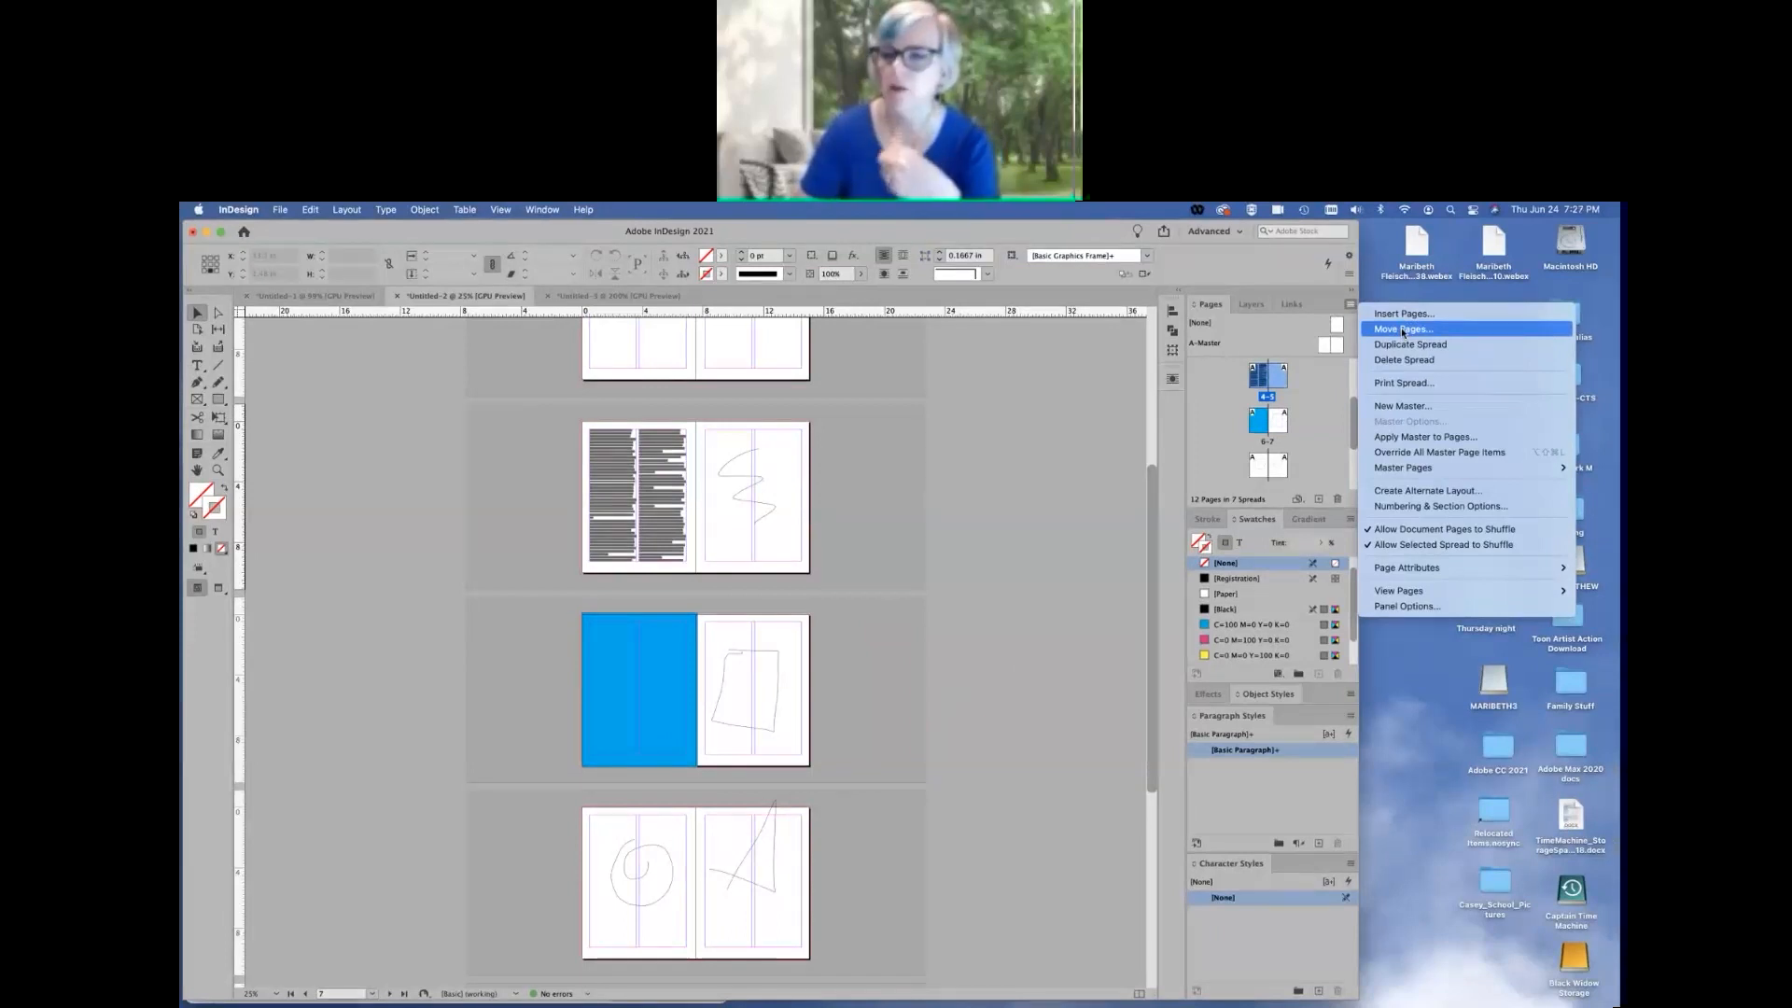
pyautogui.click(1350, 305)
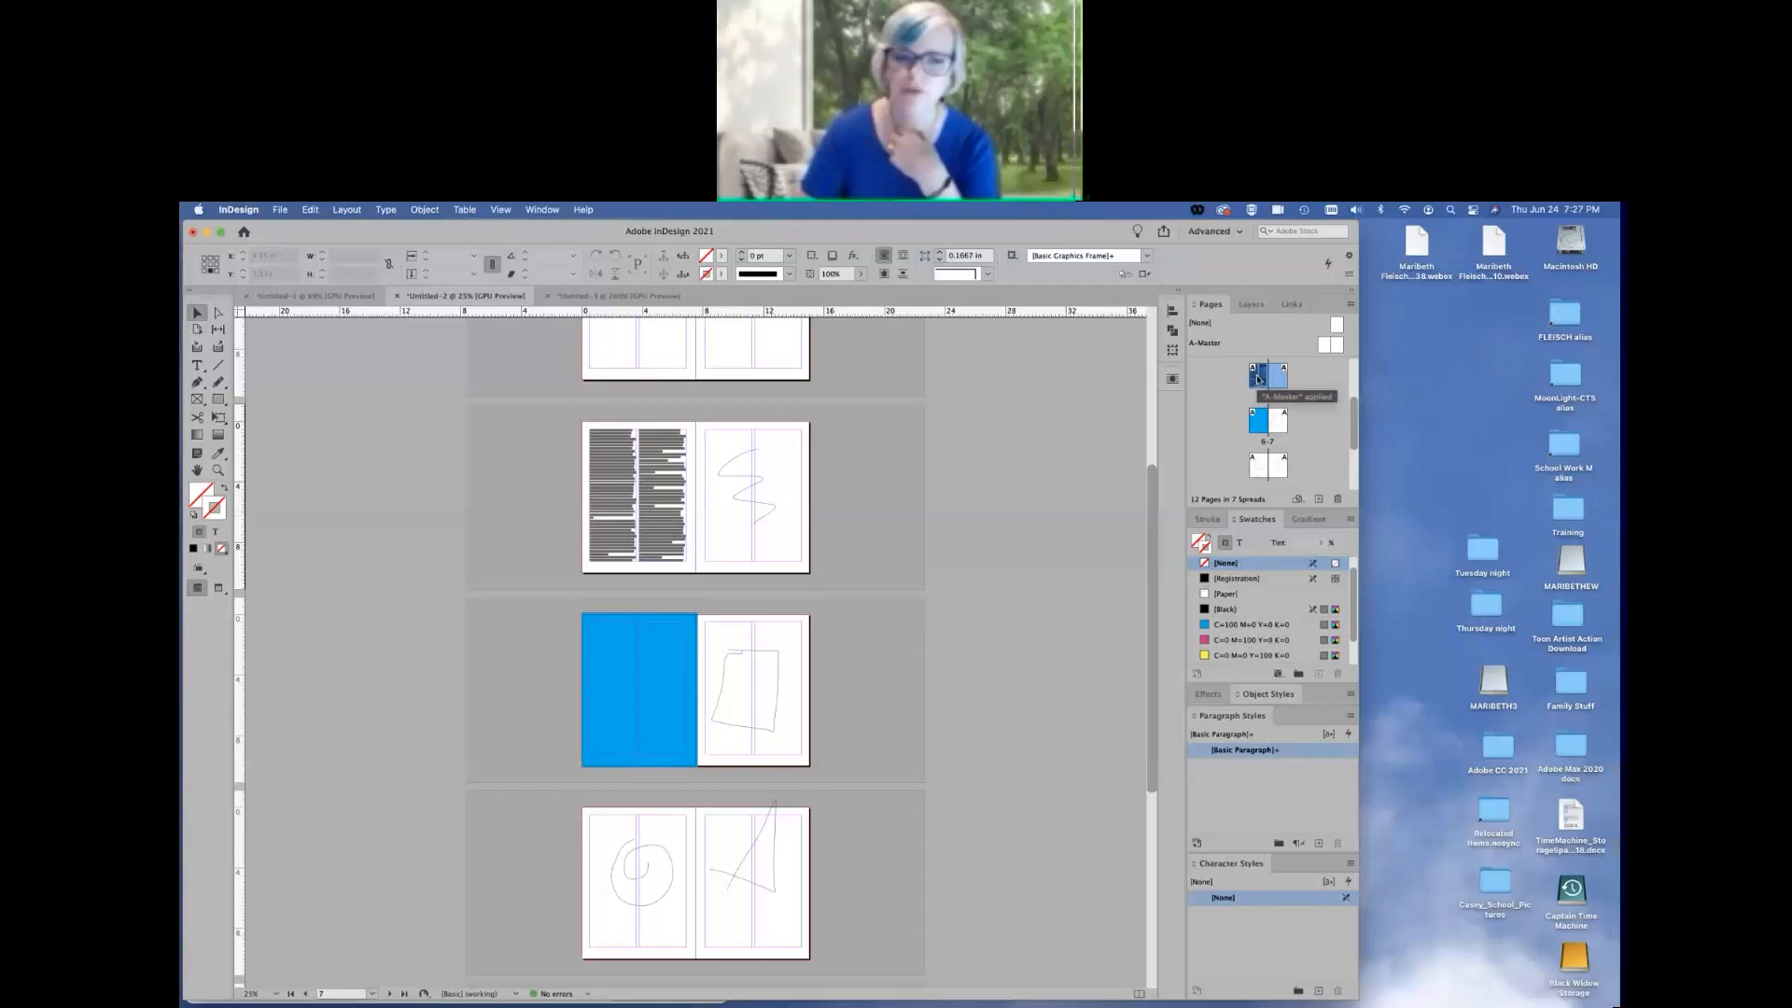
pyautogui.moveTo(1257, 379); pyautogui.dragTo(1297, 424)
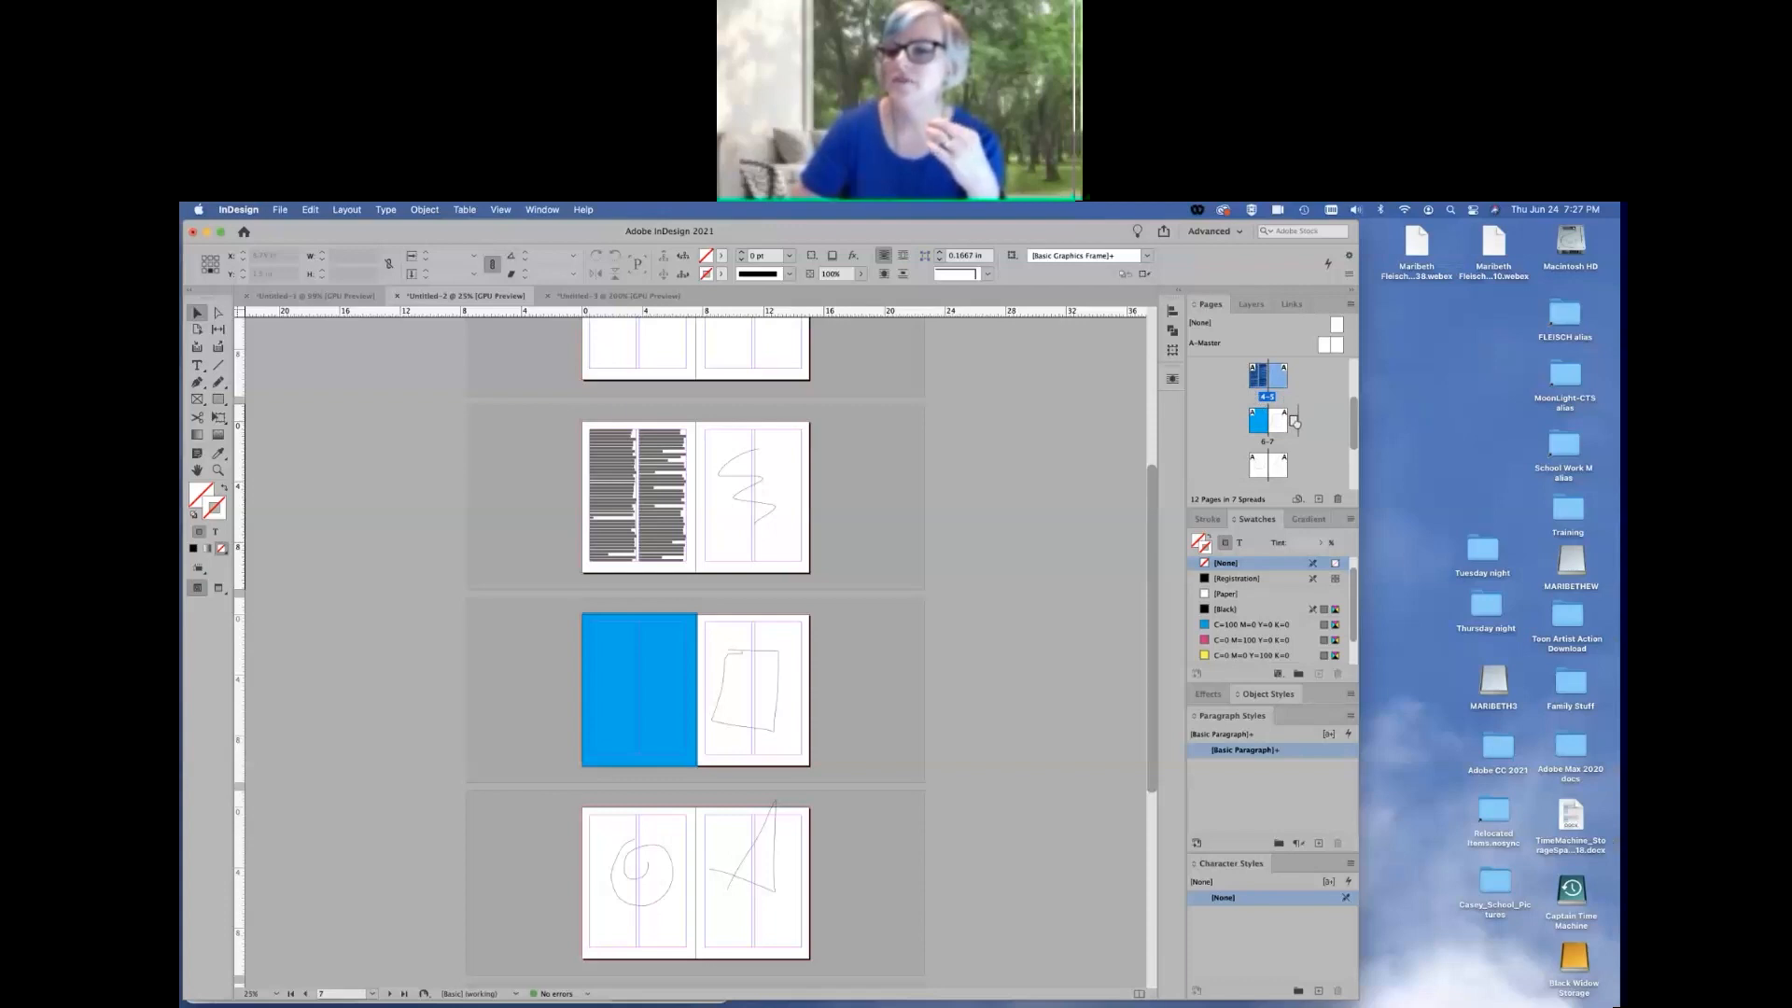
pyautogui.moveTo(1296, 423); pyautogui.dragTo(1296, 425)
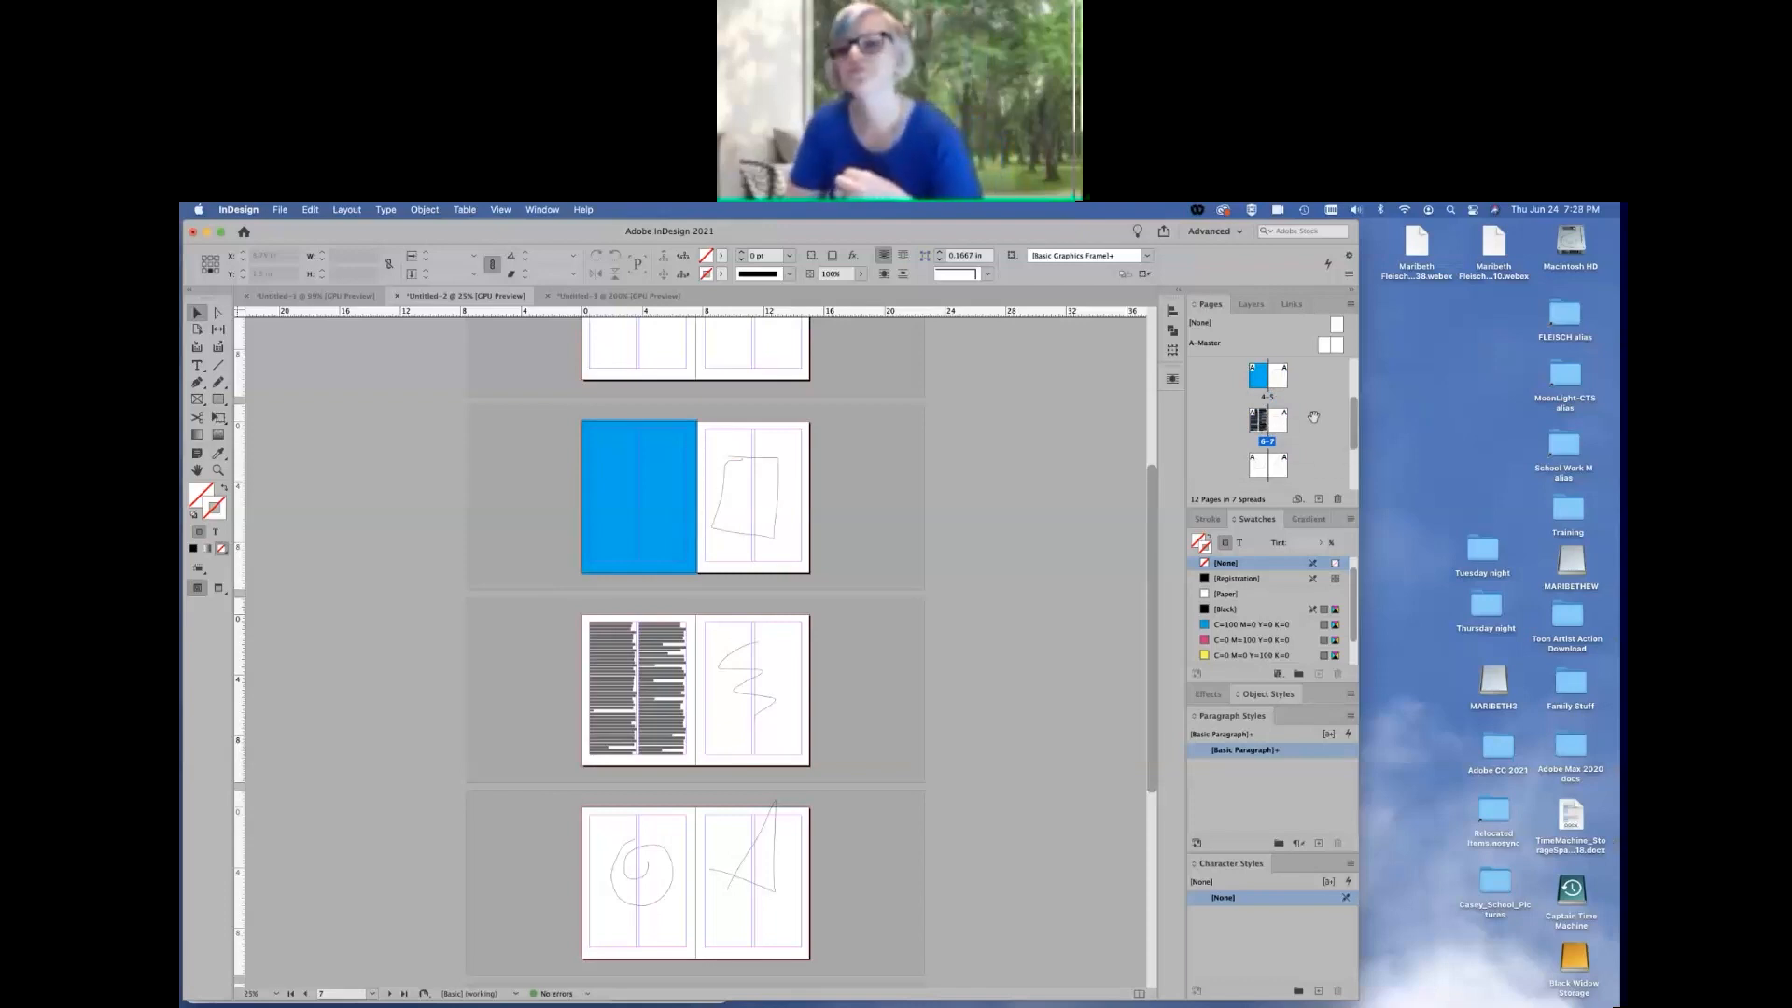
# Move page 8, with the spiral, directly after blue page 4, ahead of the page with the hand-drawn square
pyautogui.scroll(1, 1313, 416)
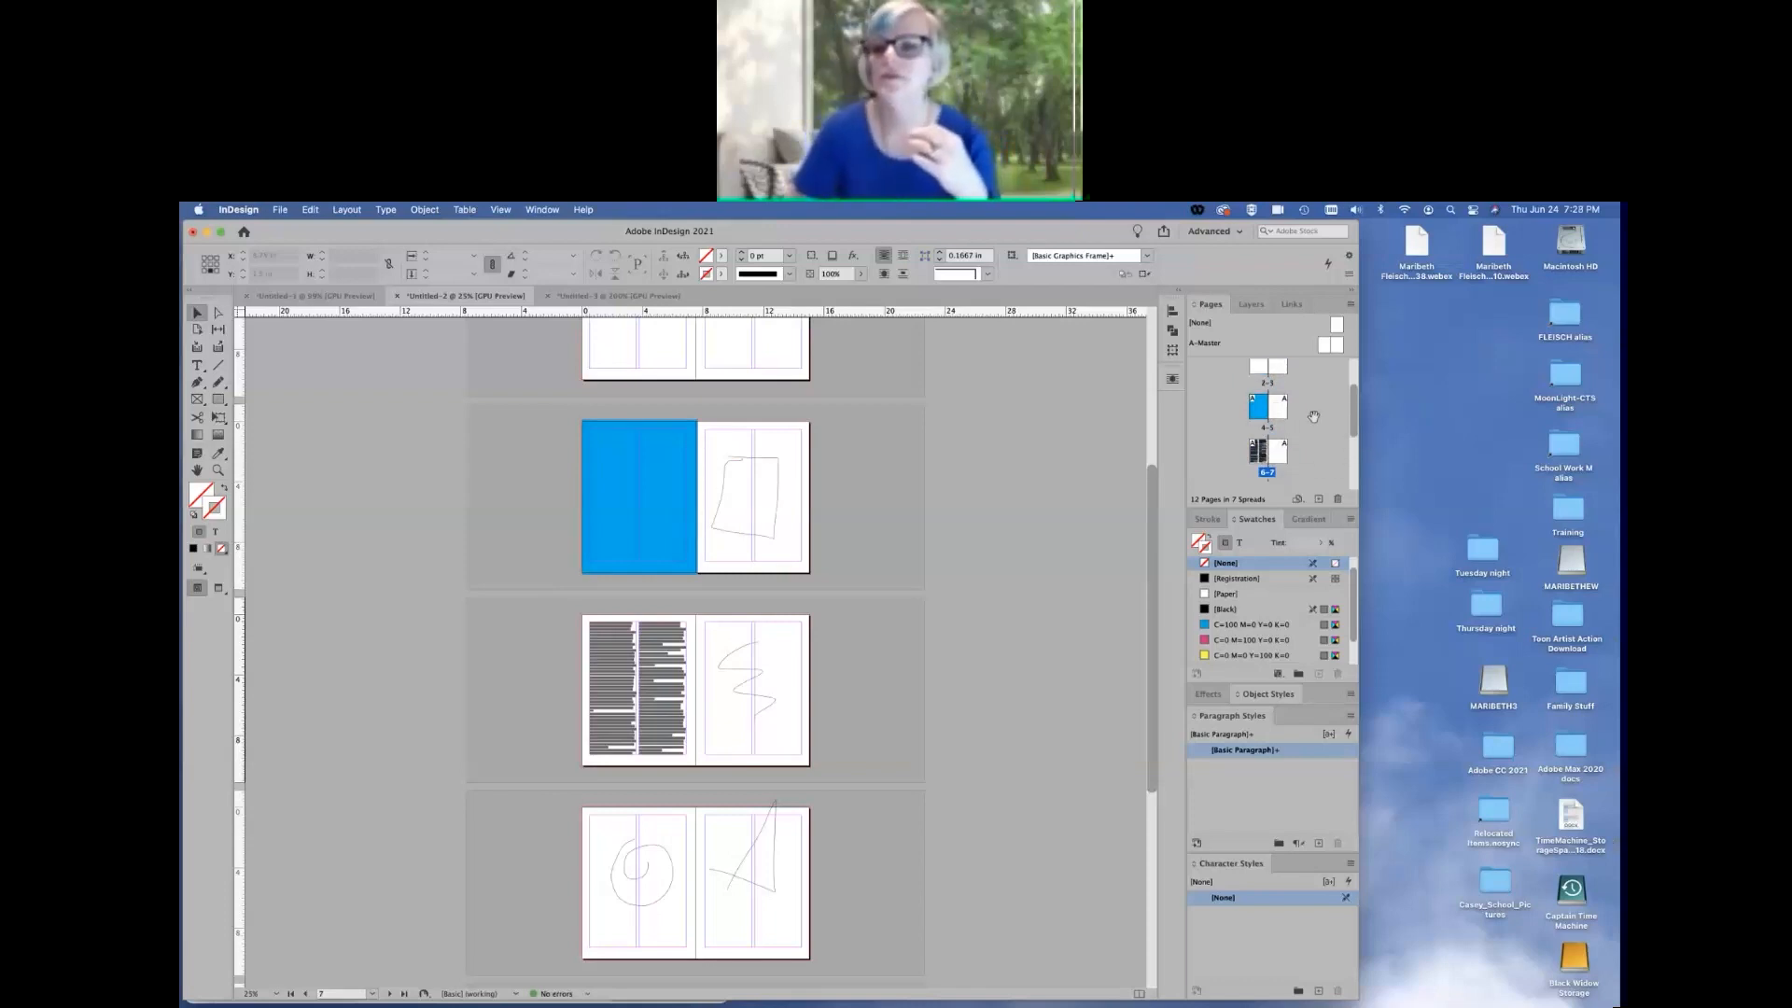
pyautogui.scroll(-2, 1313, 416)
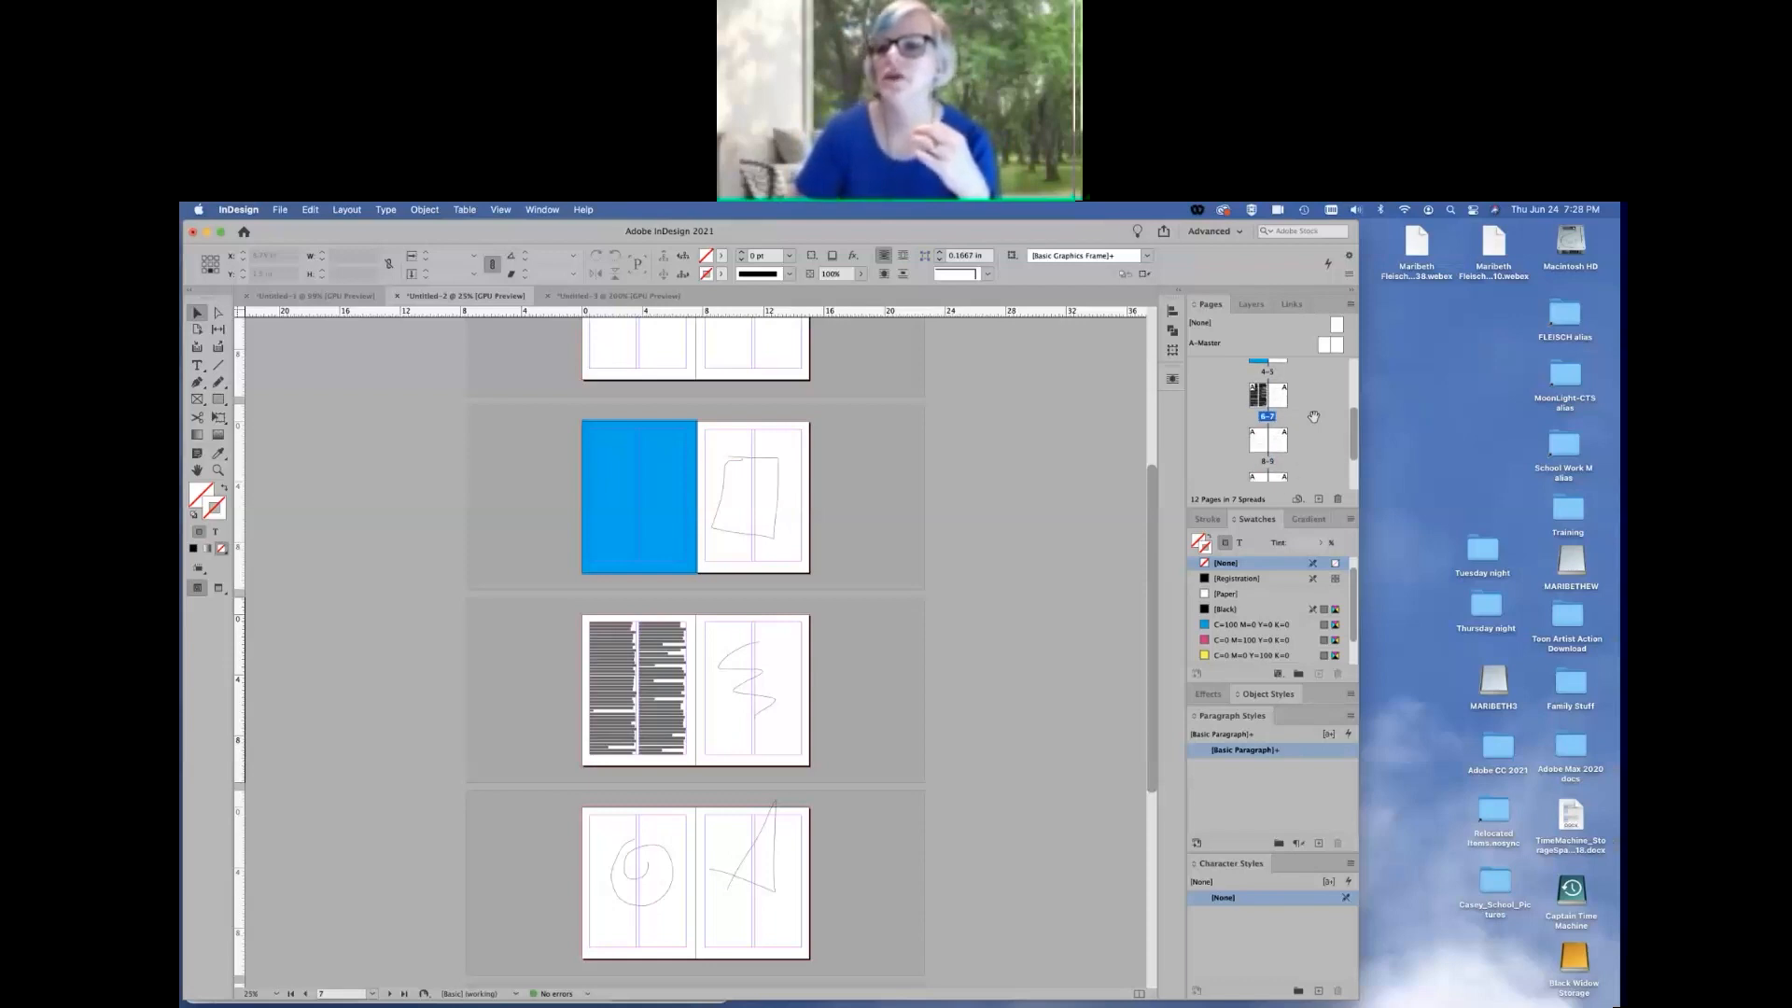
pyautogui.scroll(1, 1313, 423)
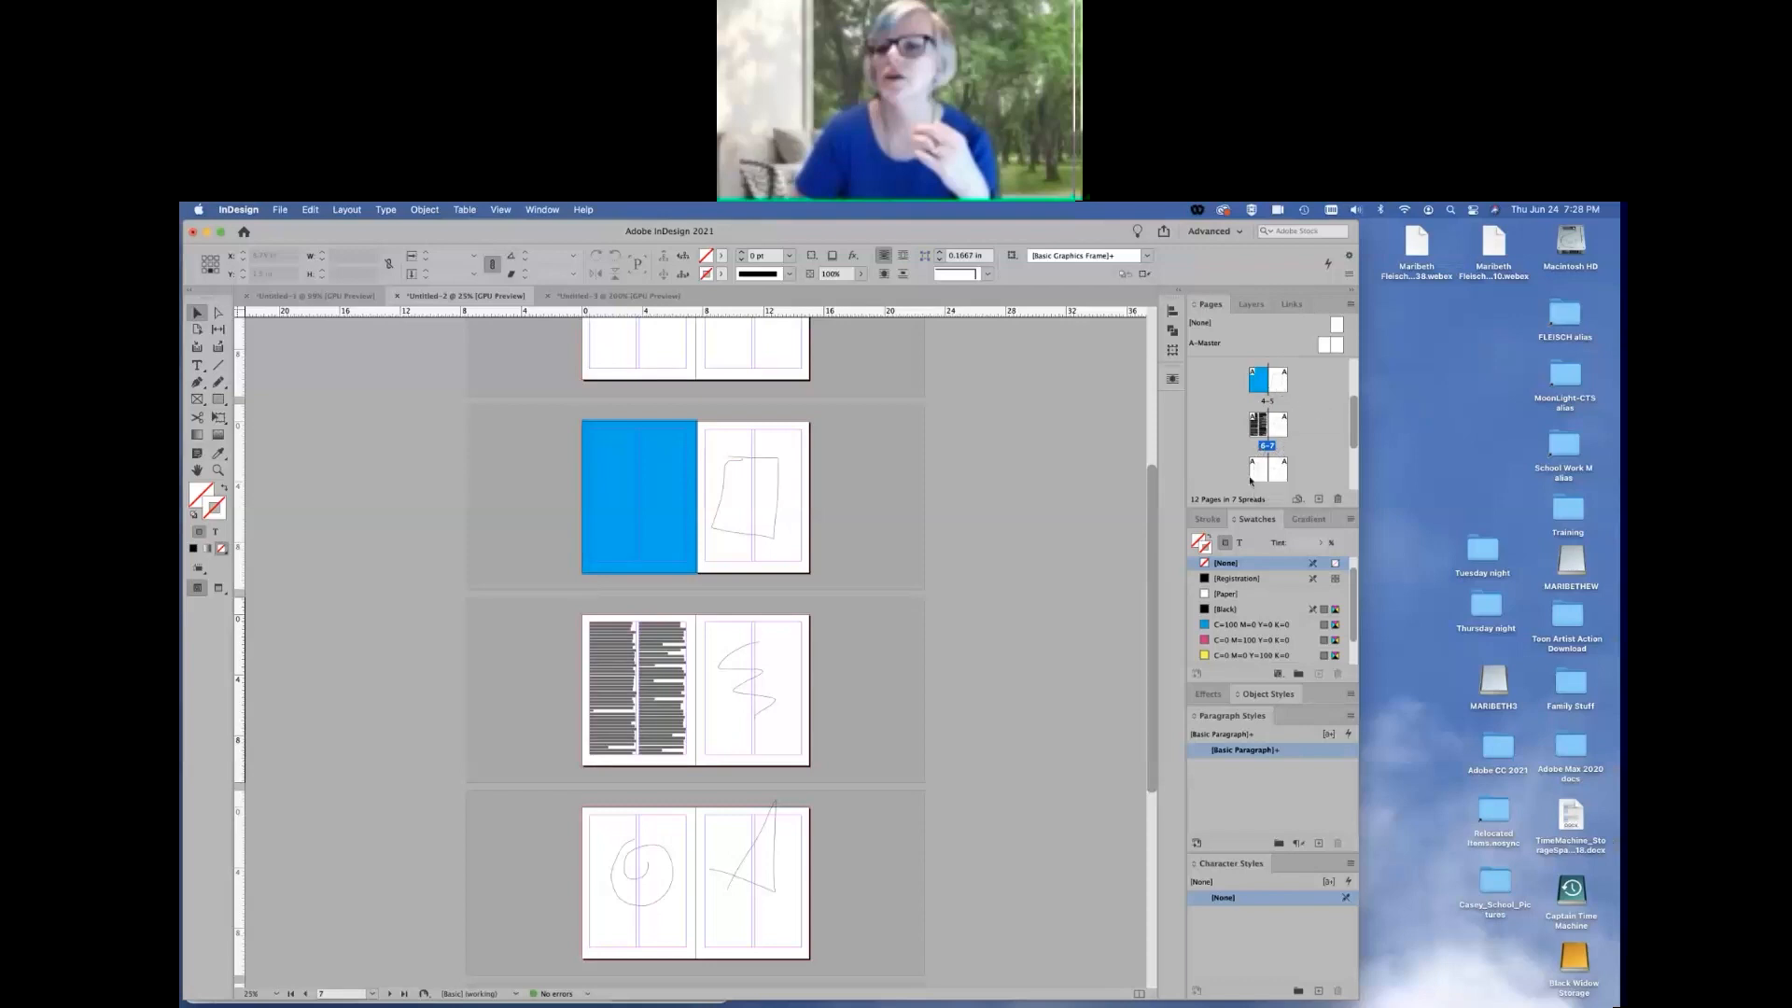
pyautogui.scroll(-1, 1281, 471)
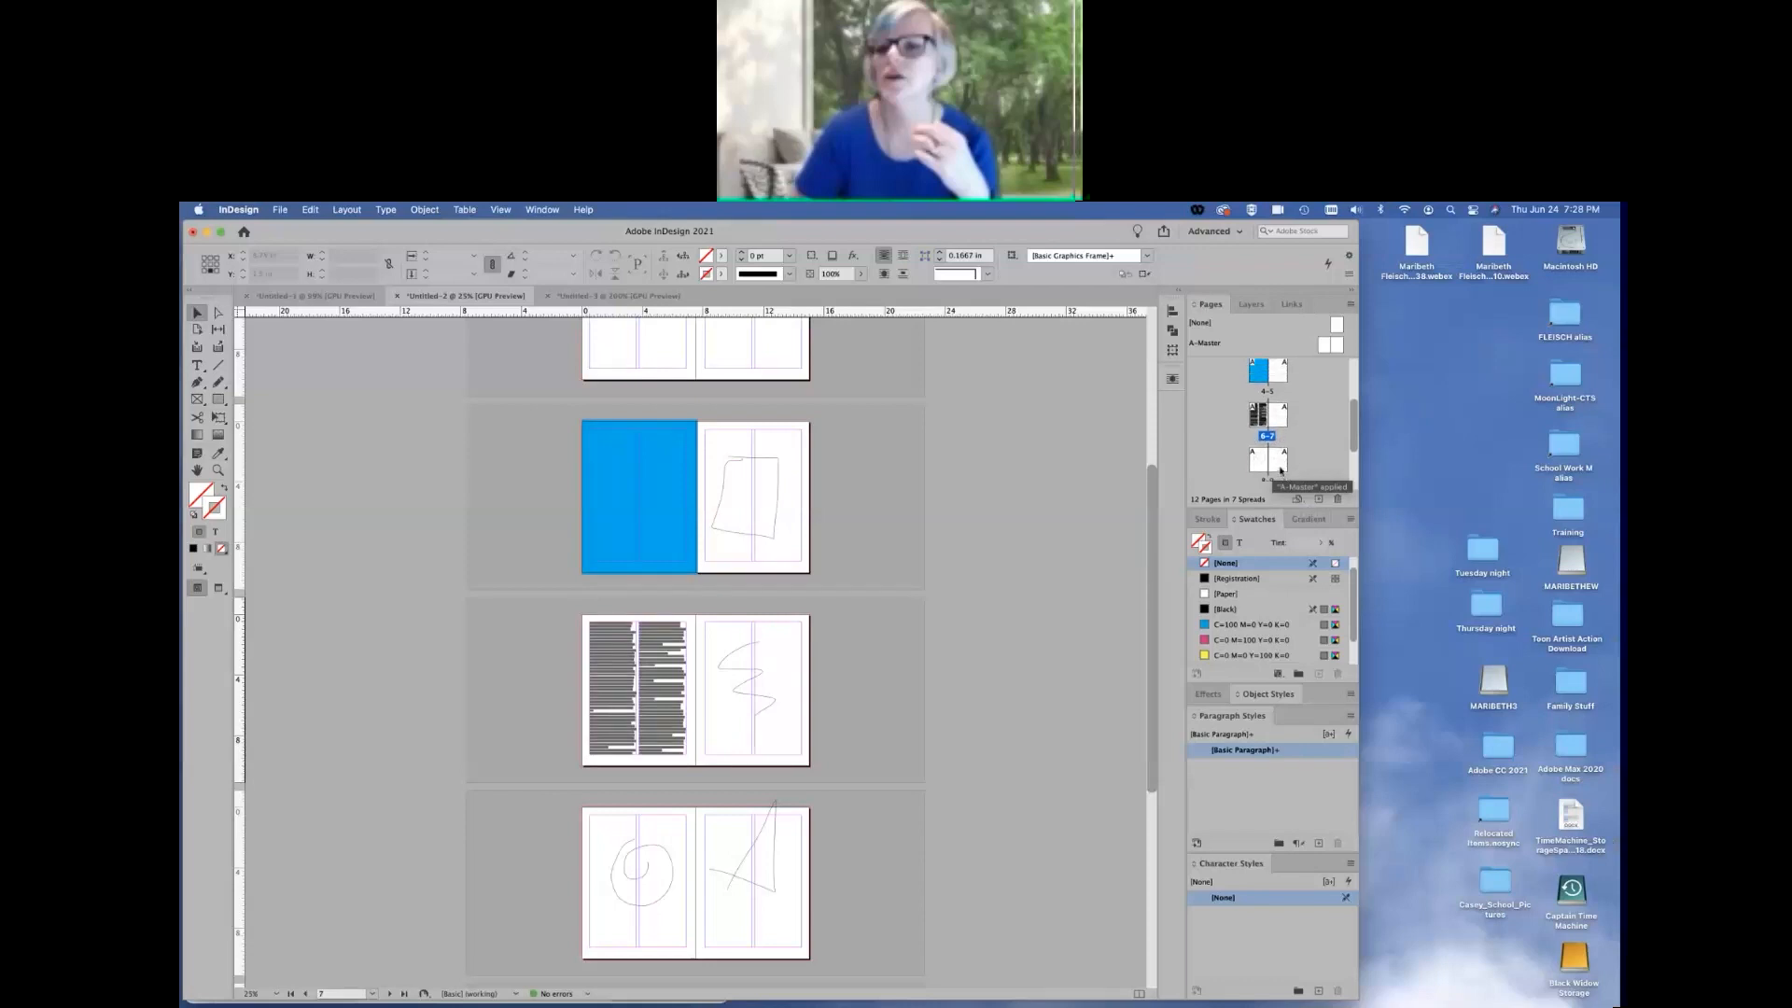
pyautogui.scroll(1, 1282, 463)
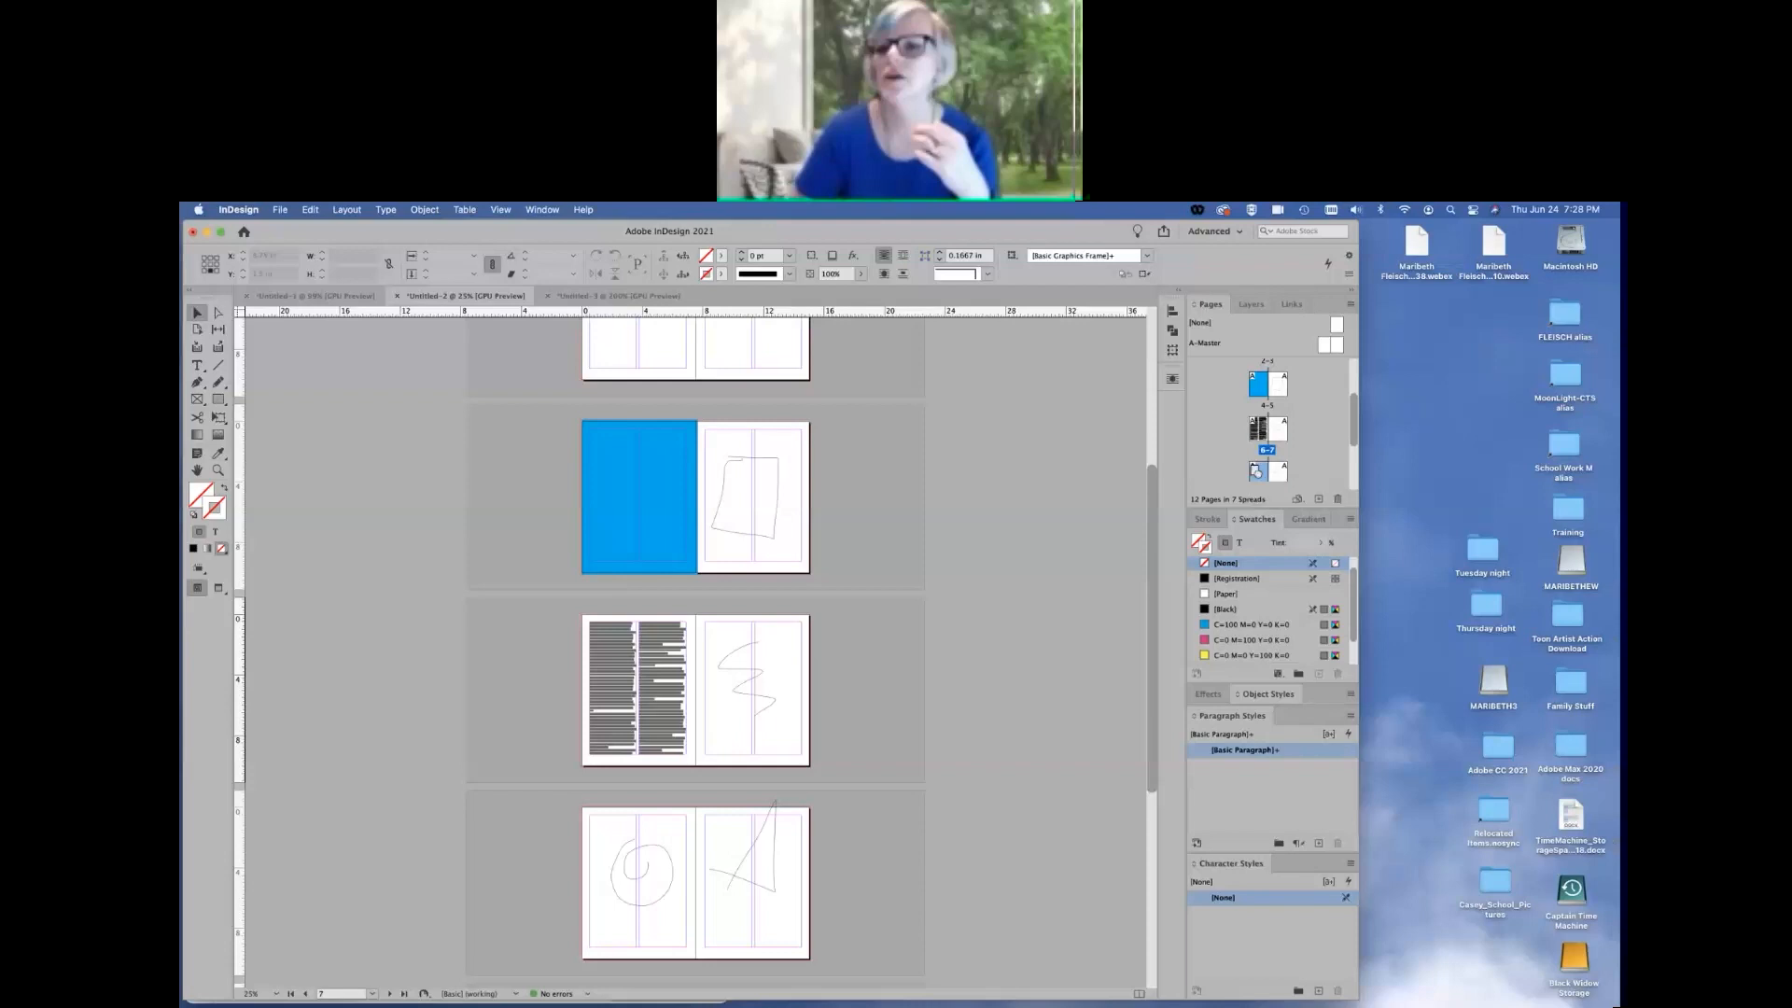
pyautogui.moveTo(1257, 471); pyautogui.dragTo(1271, 384)
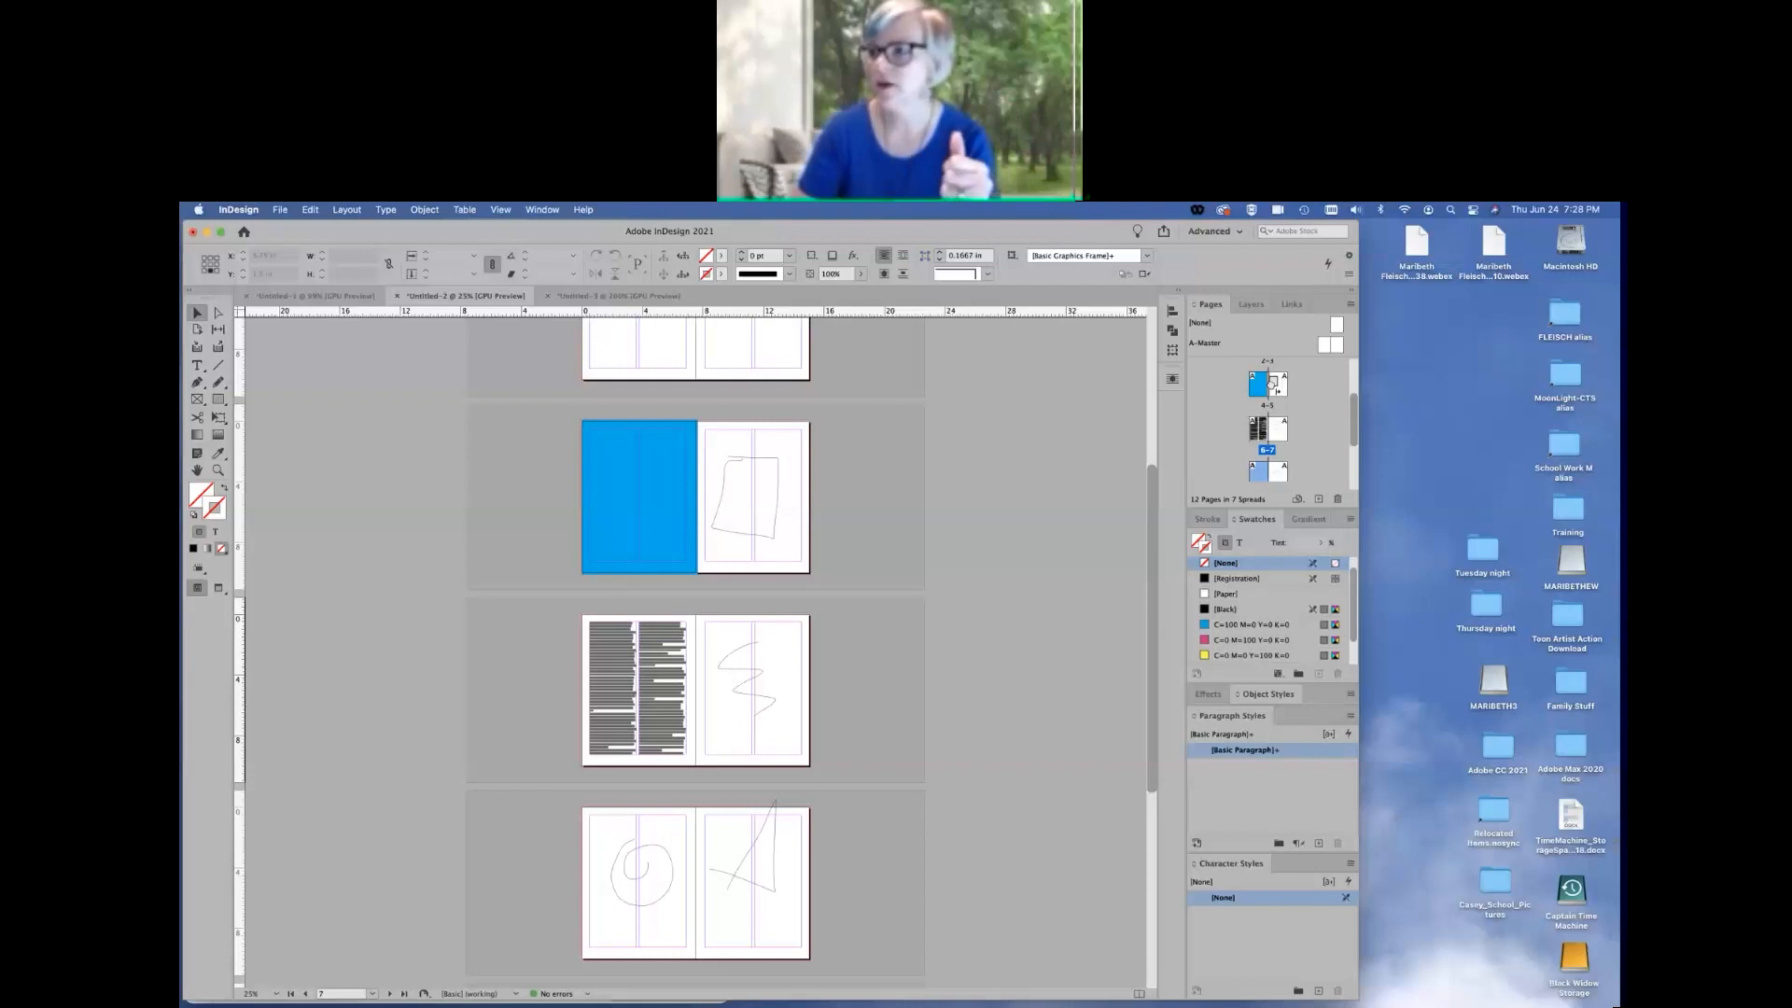
pyautogui.moveTo(1271, 384); pyautogui.dragTo(1271, 387)
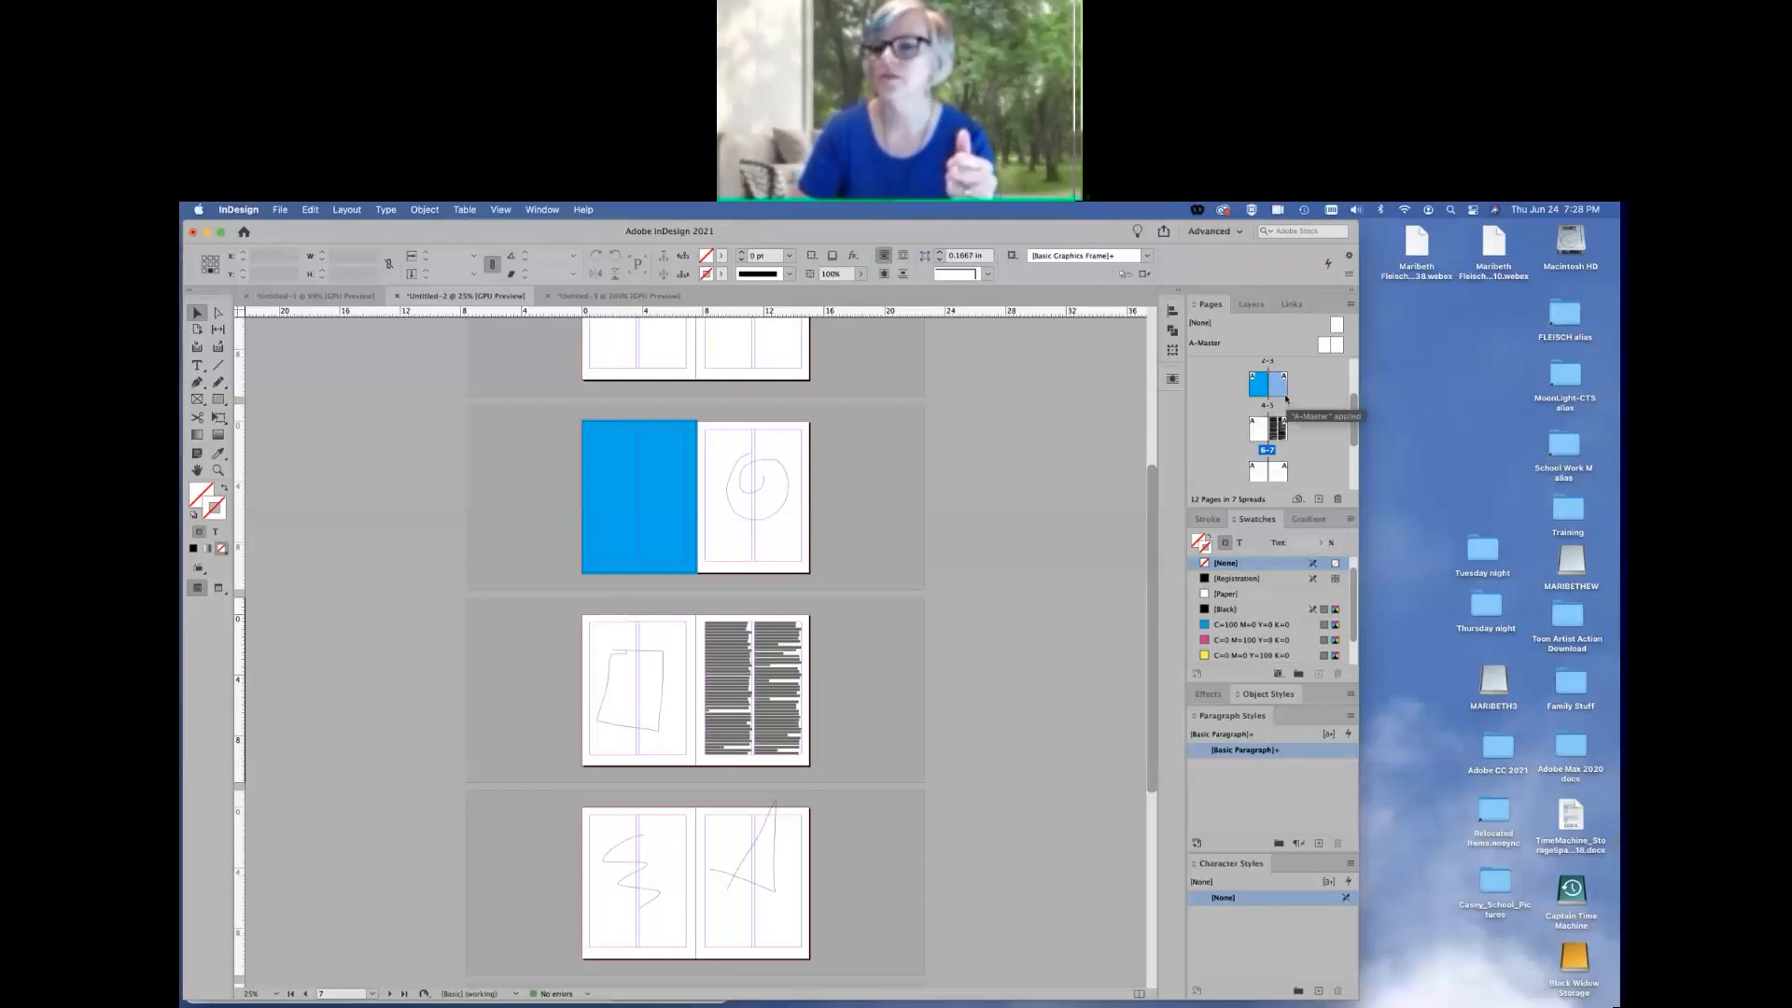
# Review the Move Pages destination and target-document options for spread 4-5, then accept After Page 5 in the current document
pyautogui.click(711, 517)
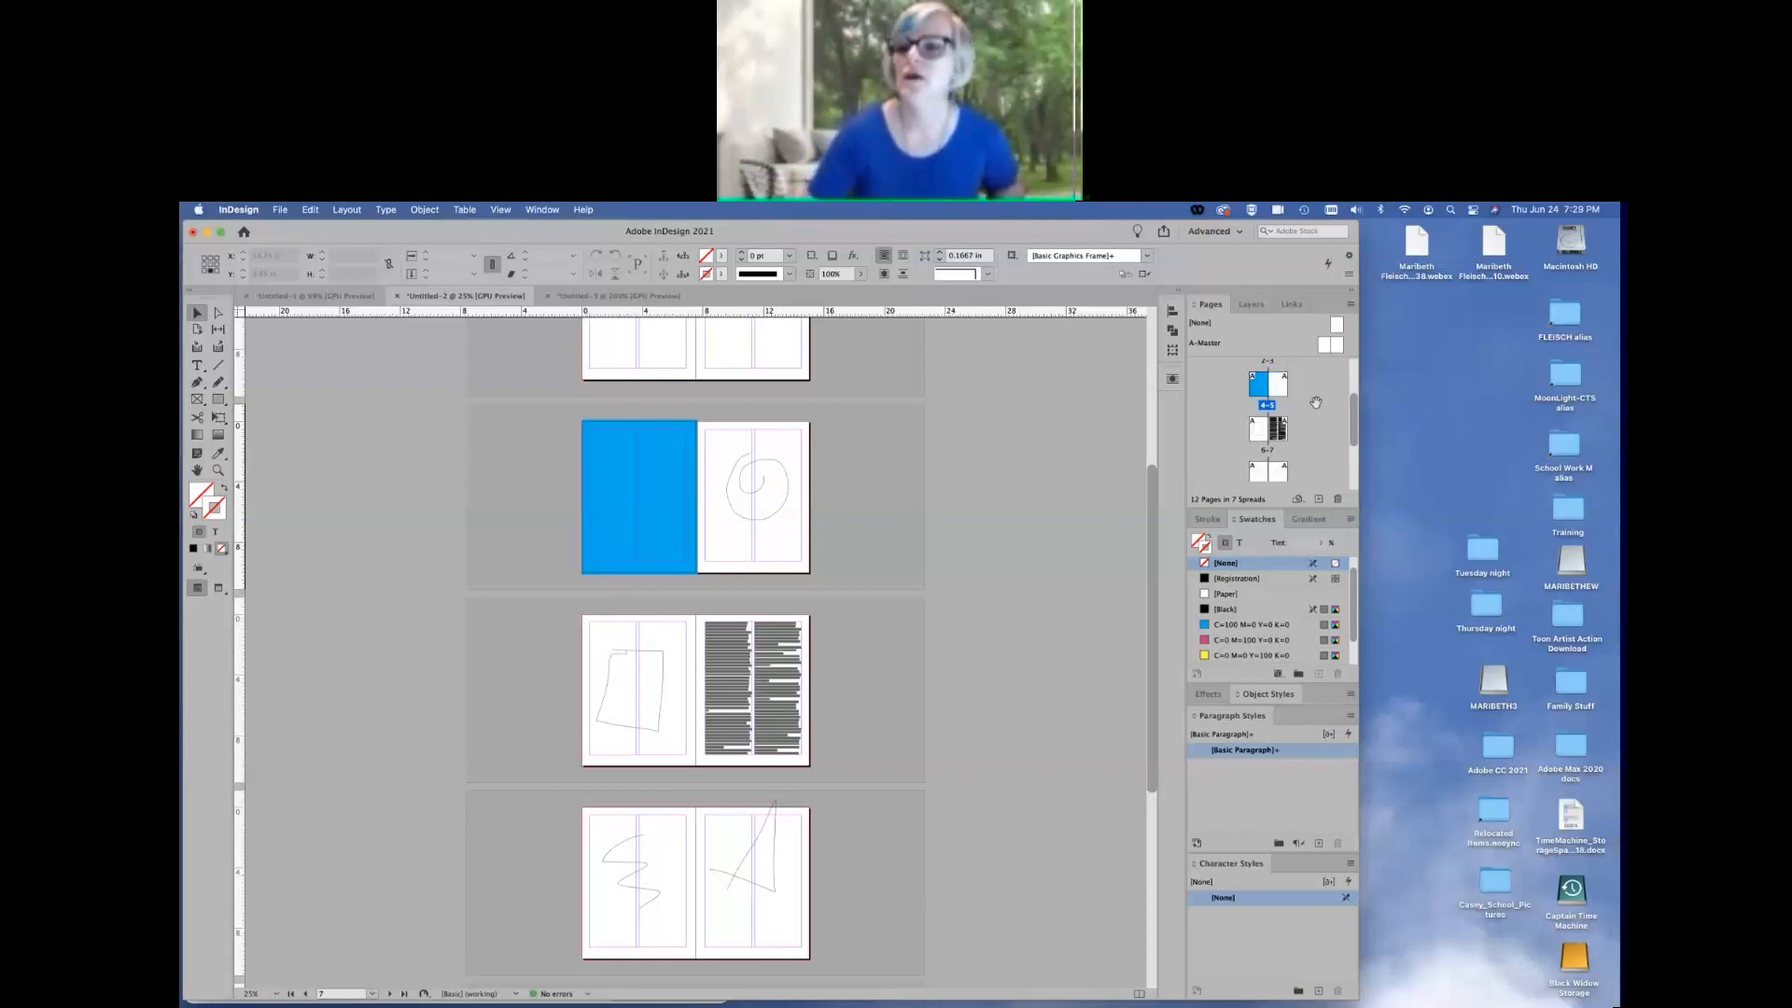
pyautogui.click(1350, 305)
pyautogui.click(1377, 333)
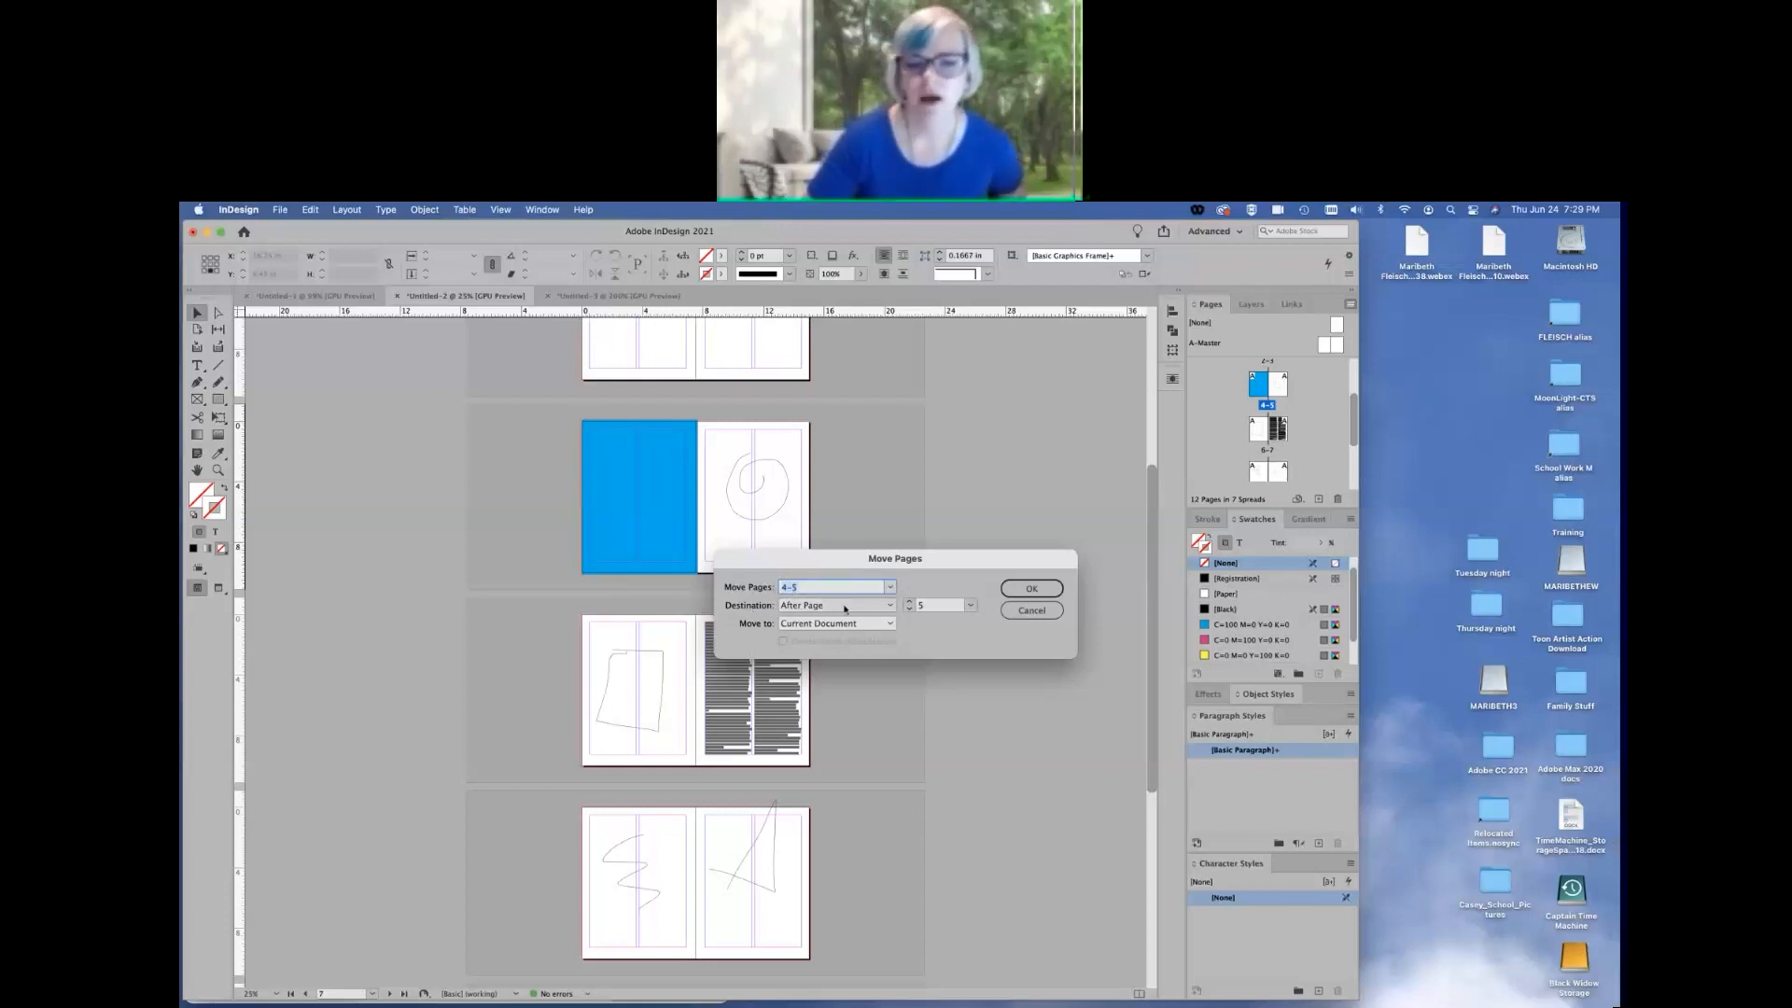
pyautogui.click(880, 605)
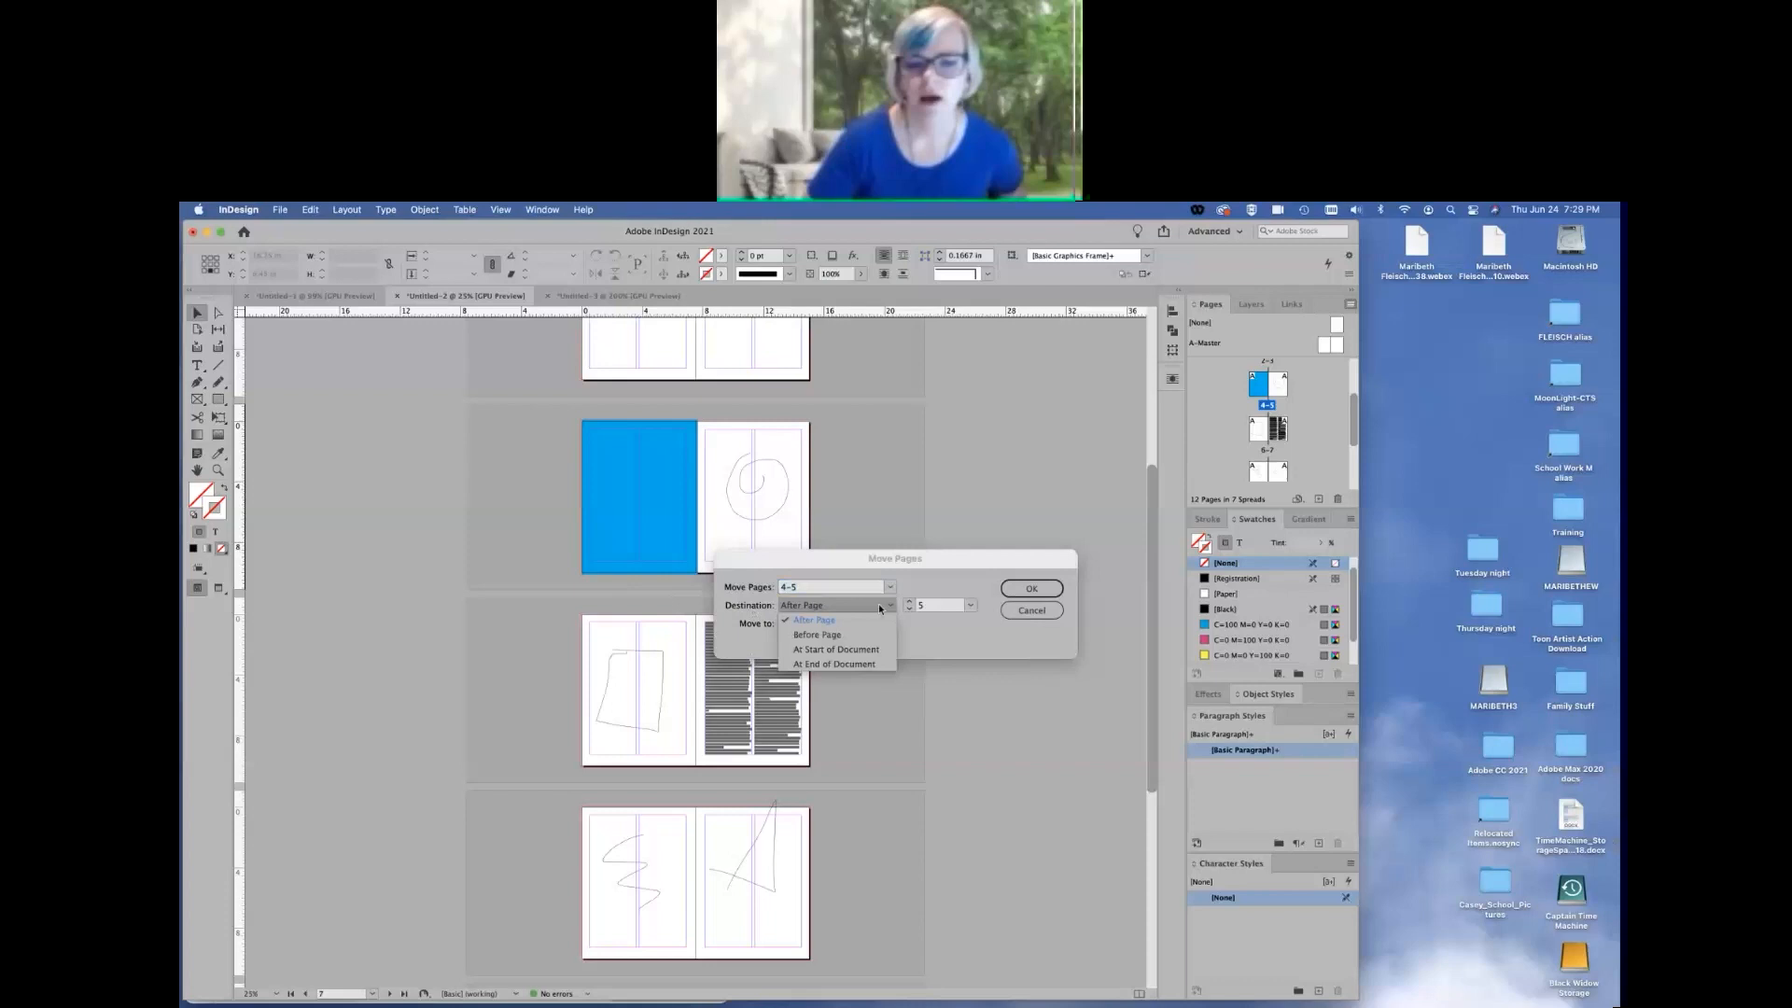
pyautogui.click(880, 607)
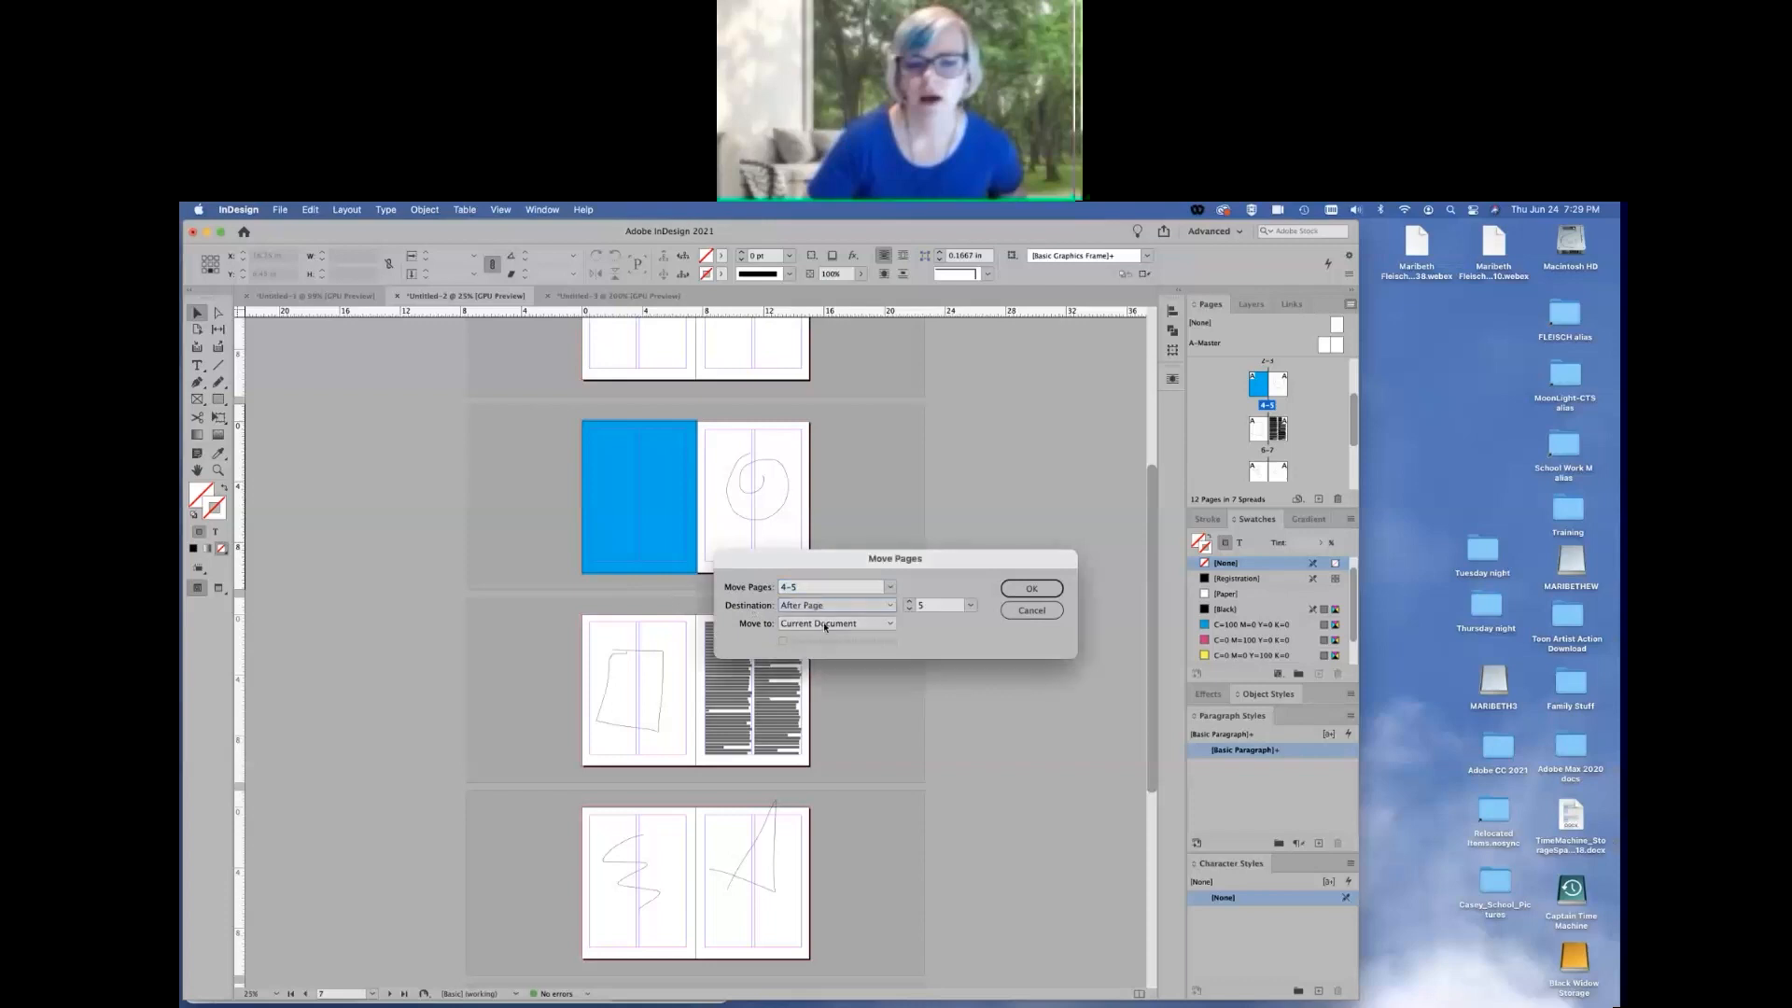
pyautogui.click(891, 625)
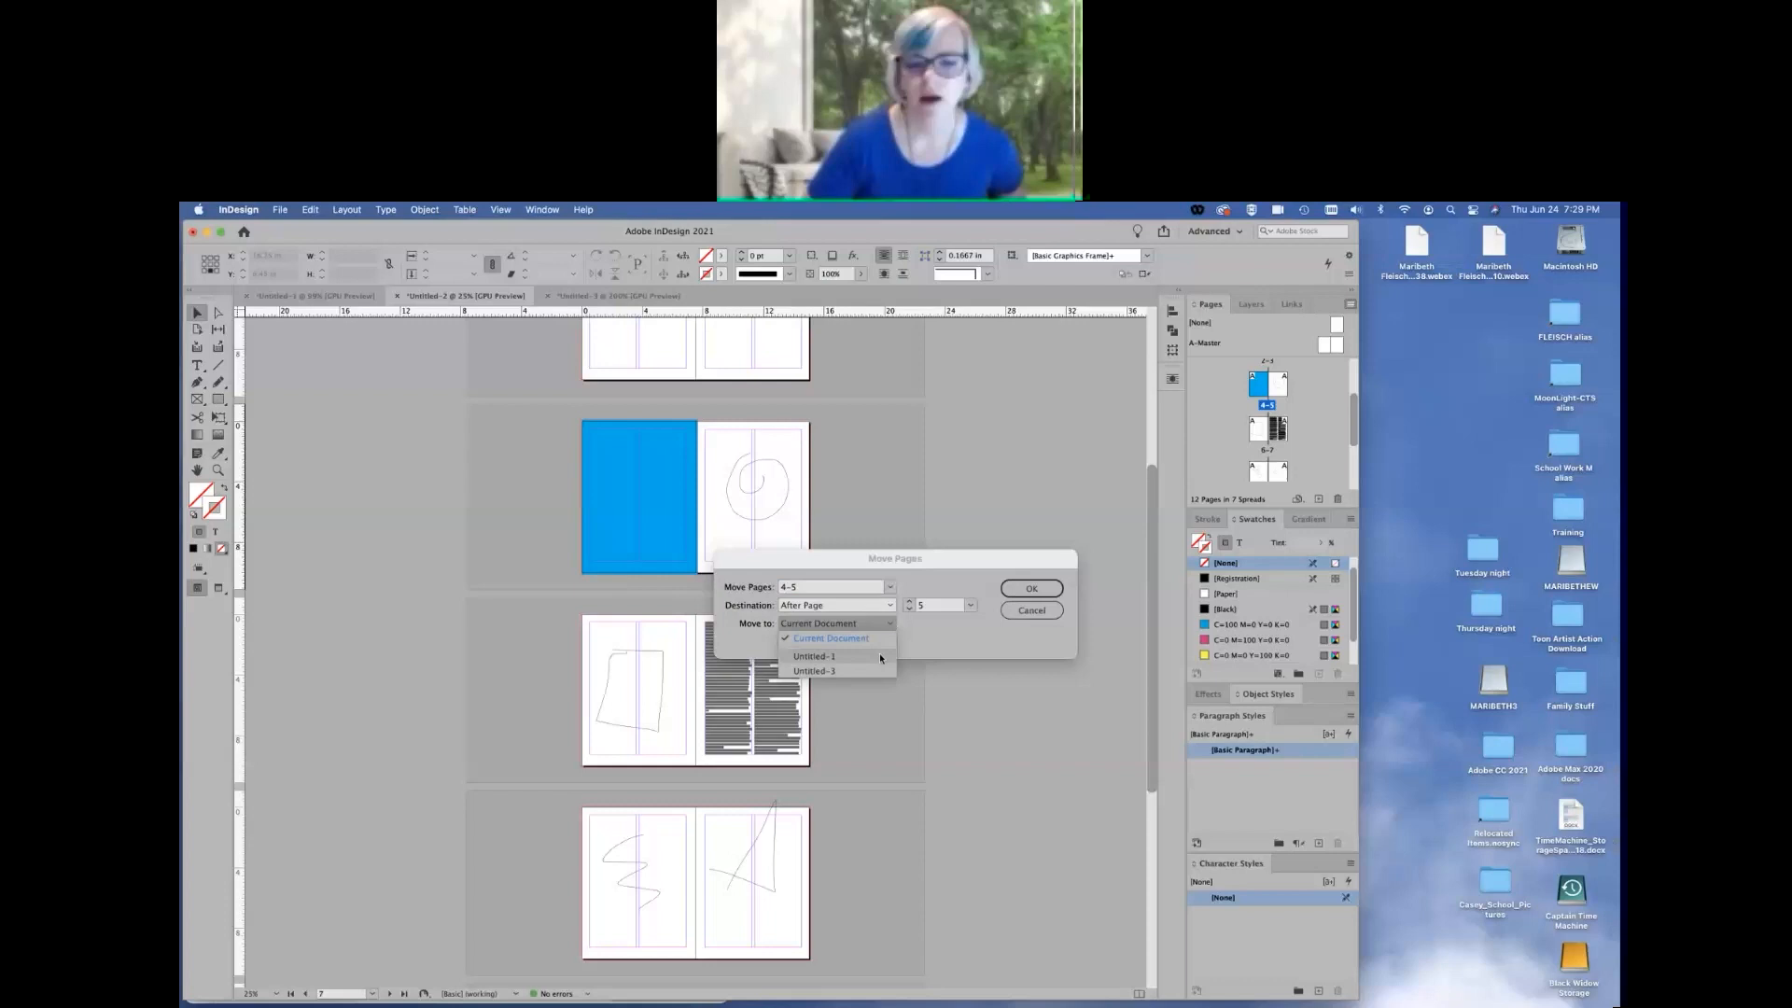
pyautogui.click(914, 654)
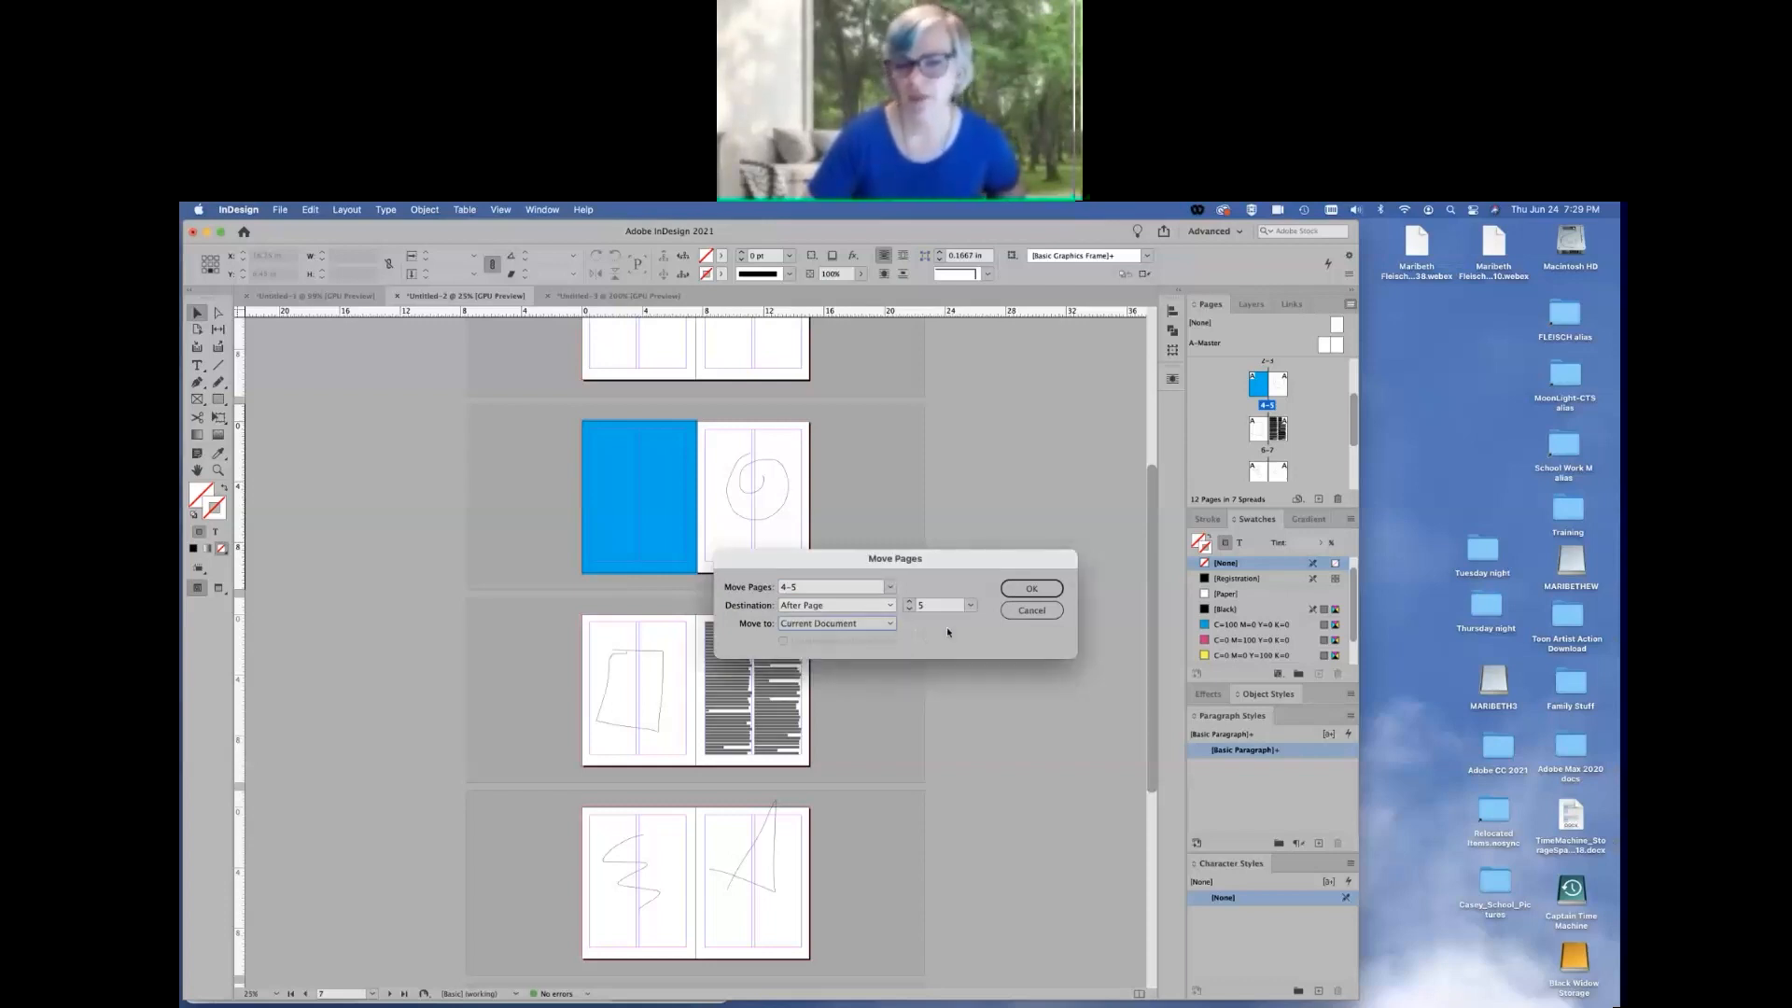
pyautogui.press('Return')
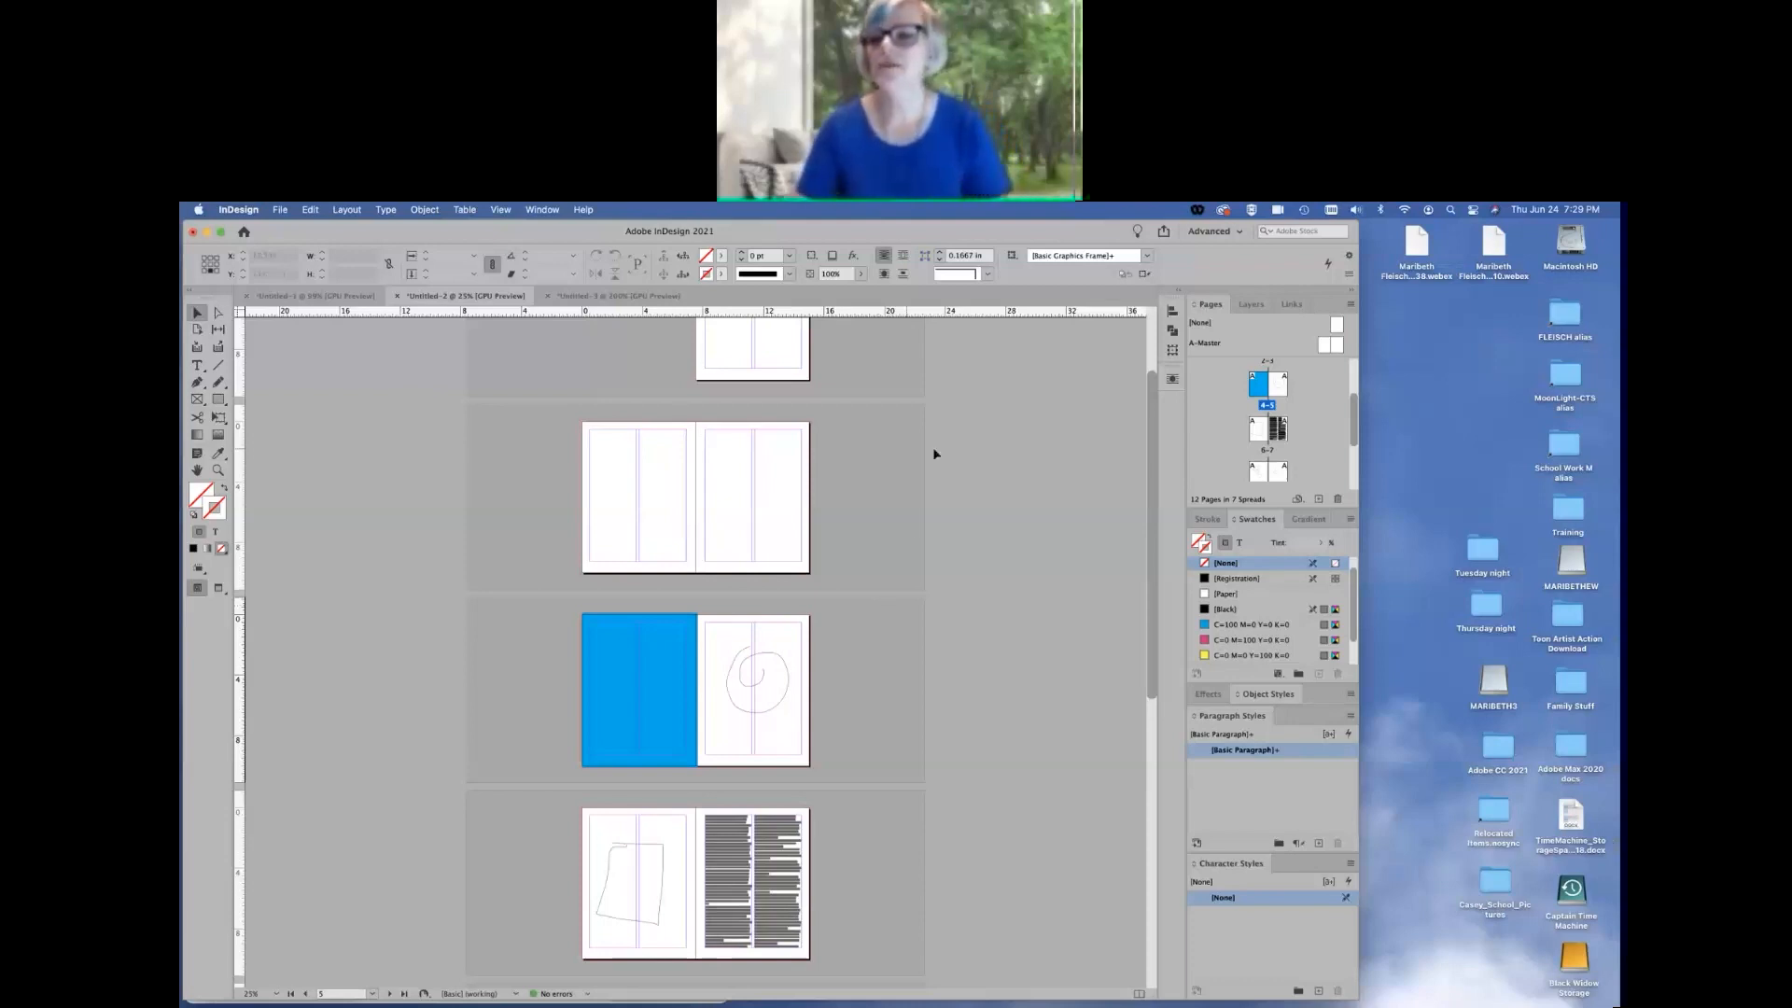
# Delete the three blank pages 1 to 3 at the start of the document
pyautogui.scroll(2, 1285, 439)
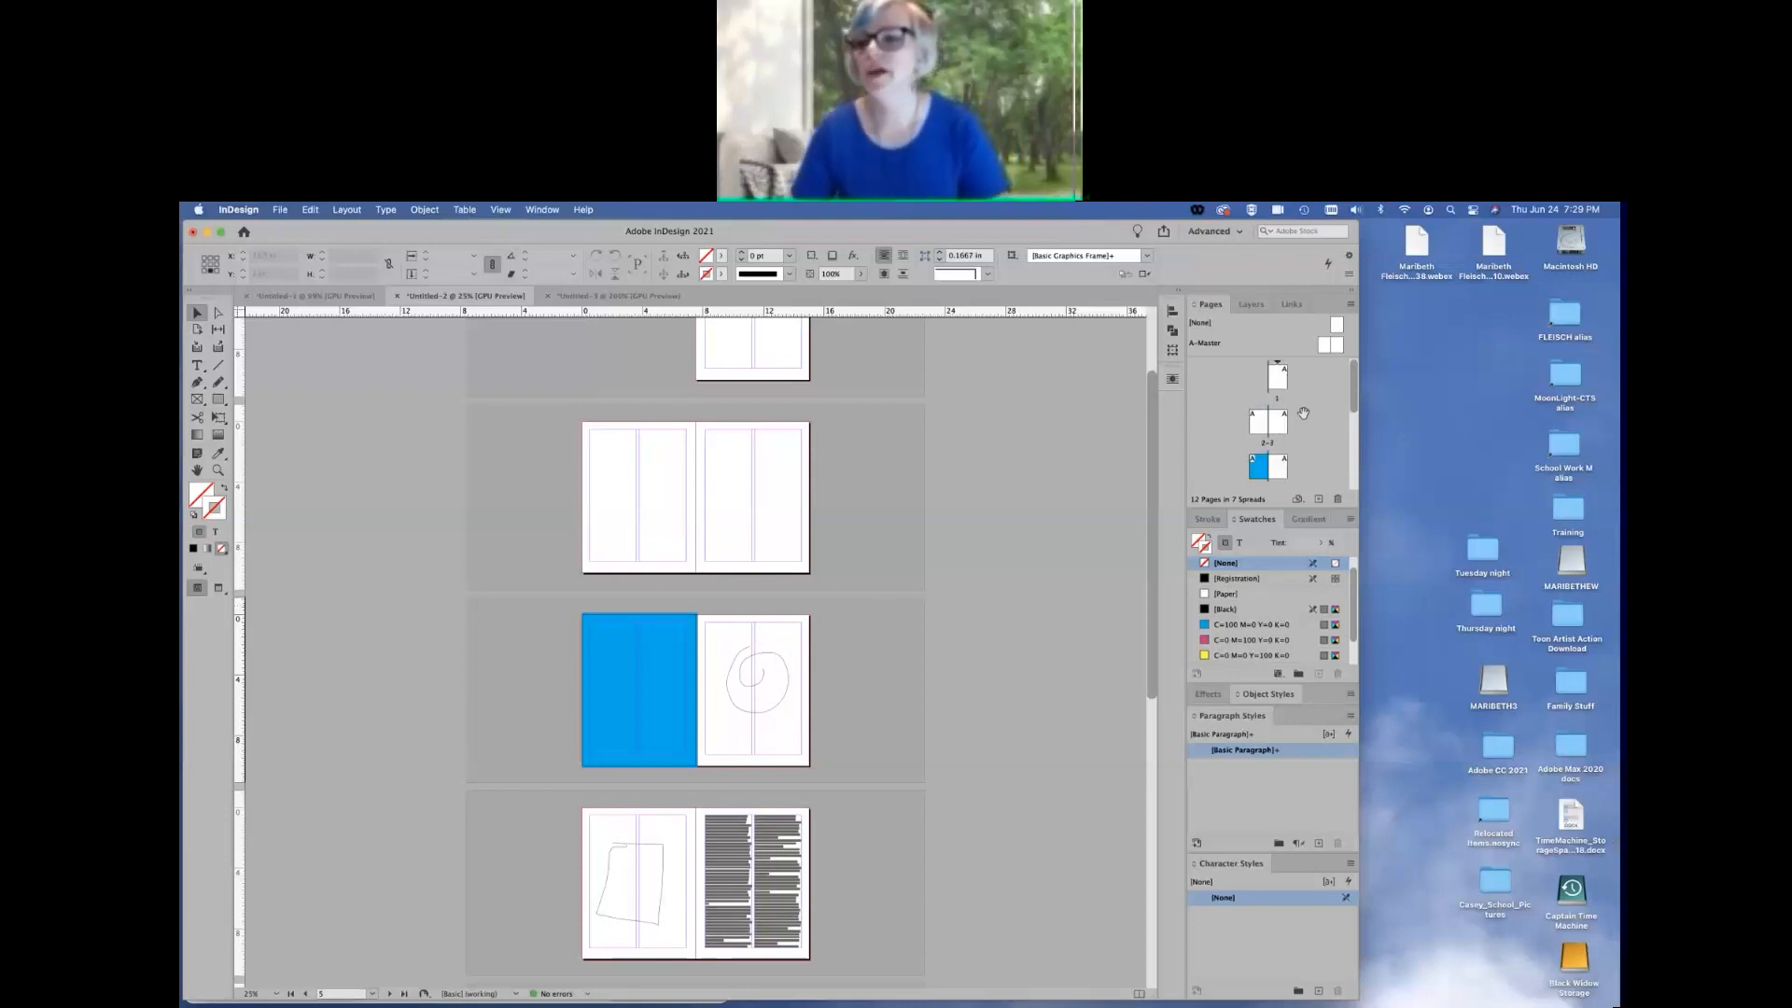
pyautogui.click(1280, 380)
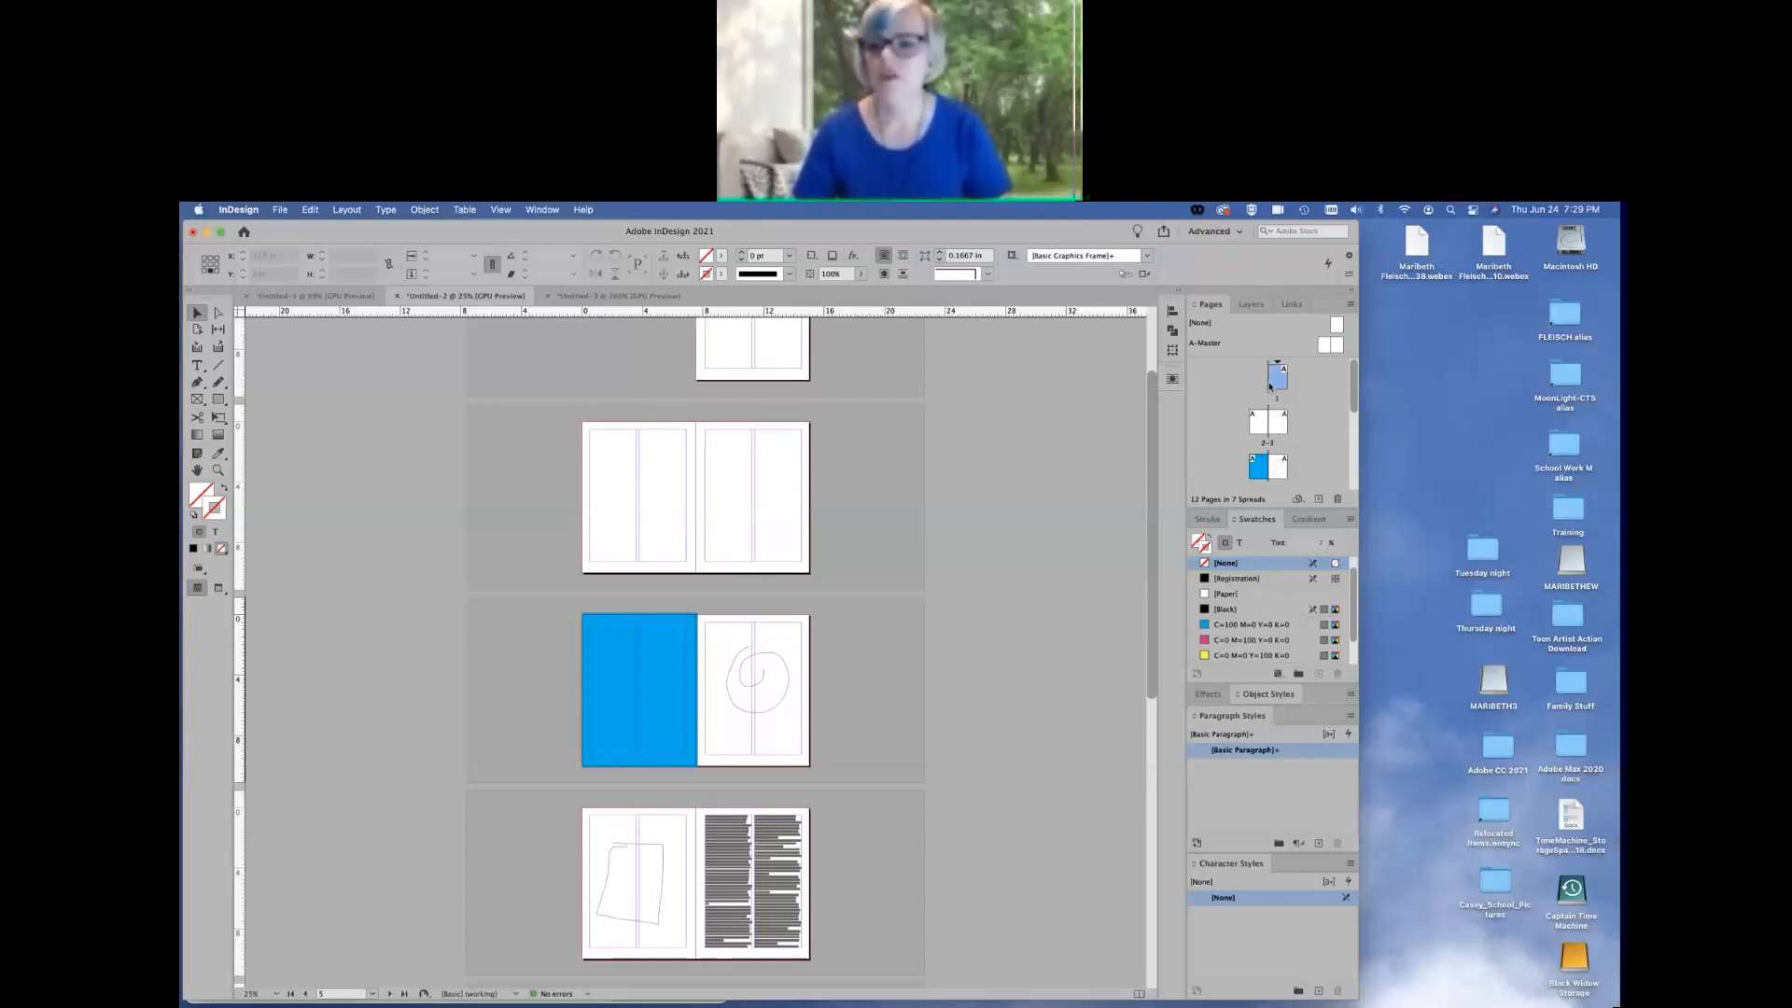
pyautogui.keyDown('shift'); pyautogui.click(1284, 431); pyautogui.keyUp('shift')
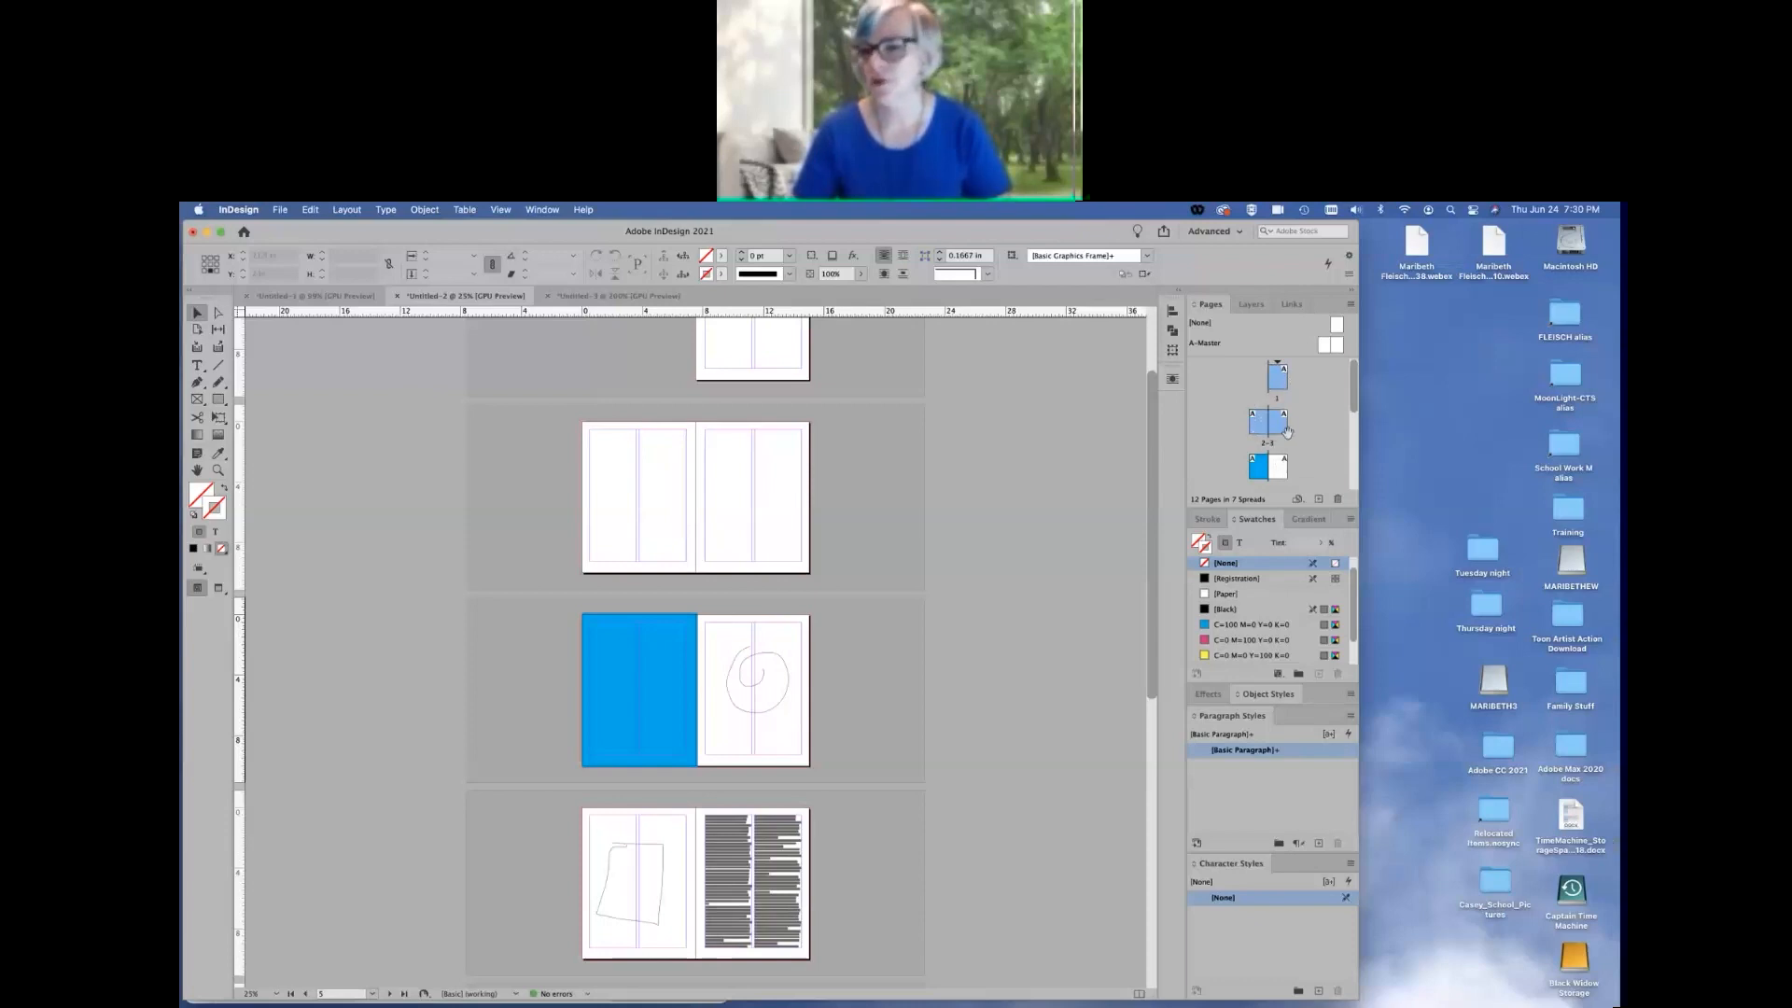
pyautogui.click(1338, 499)
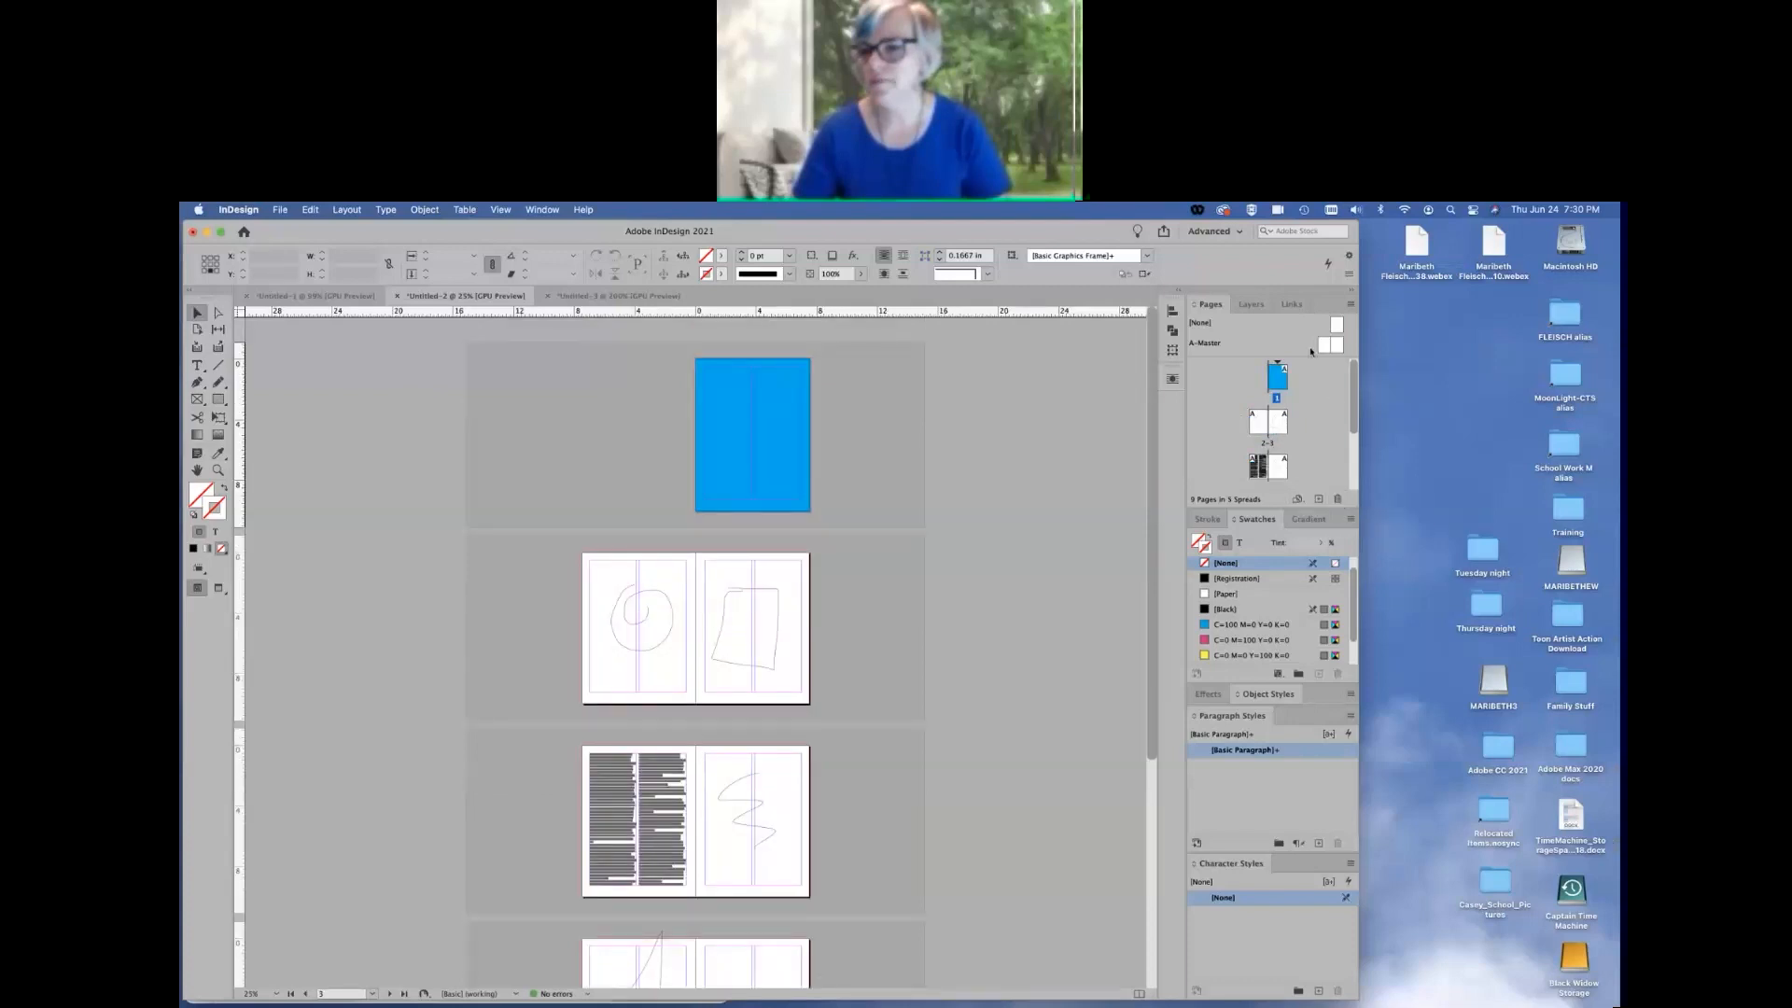
# Check the remaining page thumbnails and delete page 7, the blank page facing the hand-drawn triangle
pyautogui.scroll(-1, 1323, 442)
pyautogui.scroll(-3, 1323, 441)
pyautogui.scroll(4, 1324, 442)
pyautogui.scroll(-4, 1323, 441)
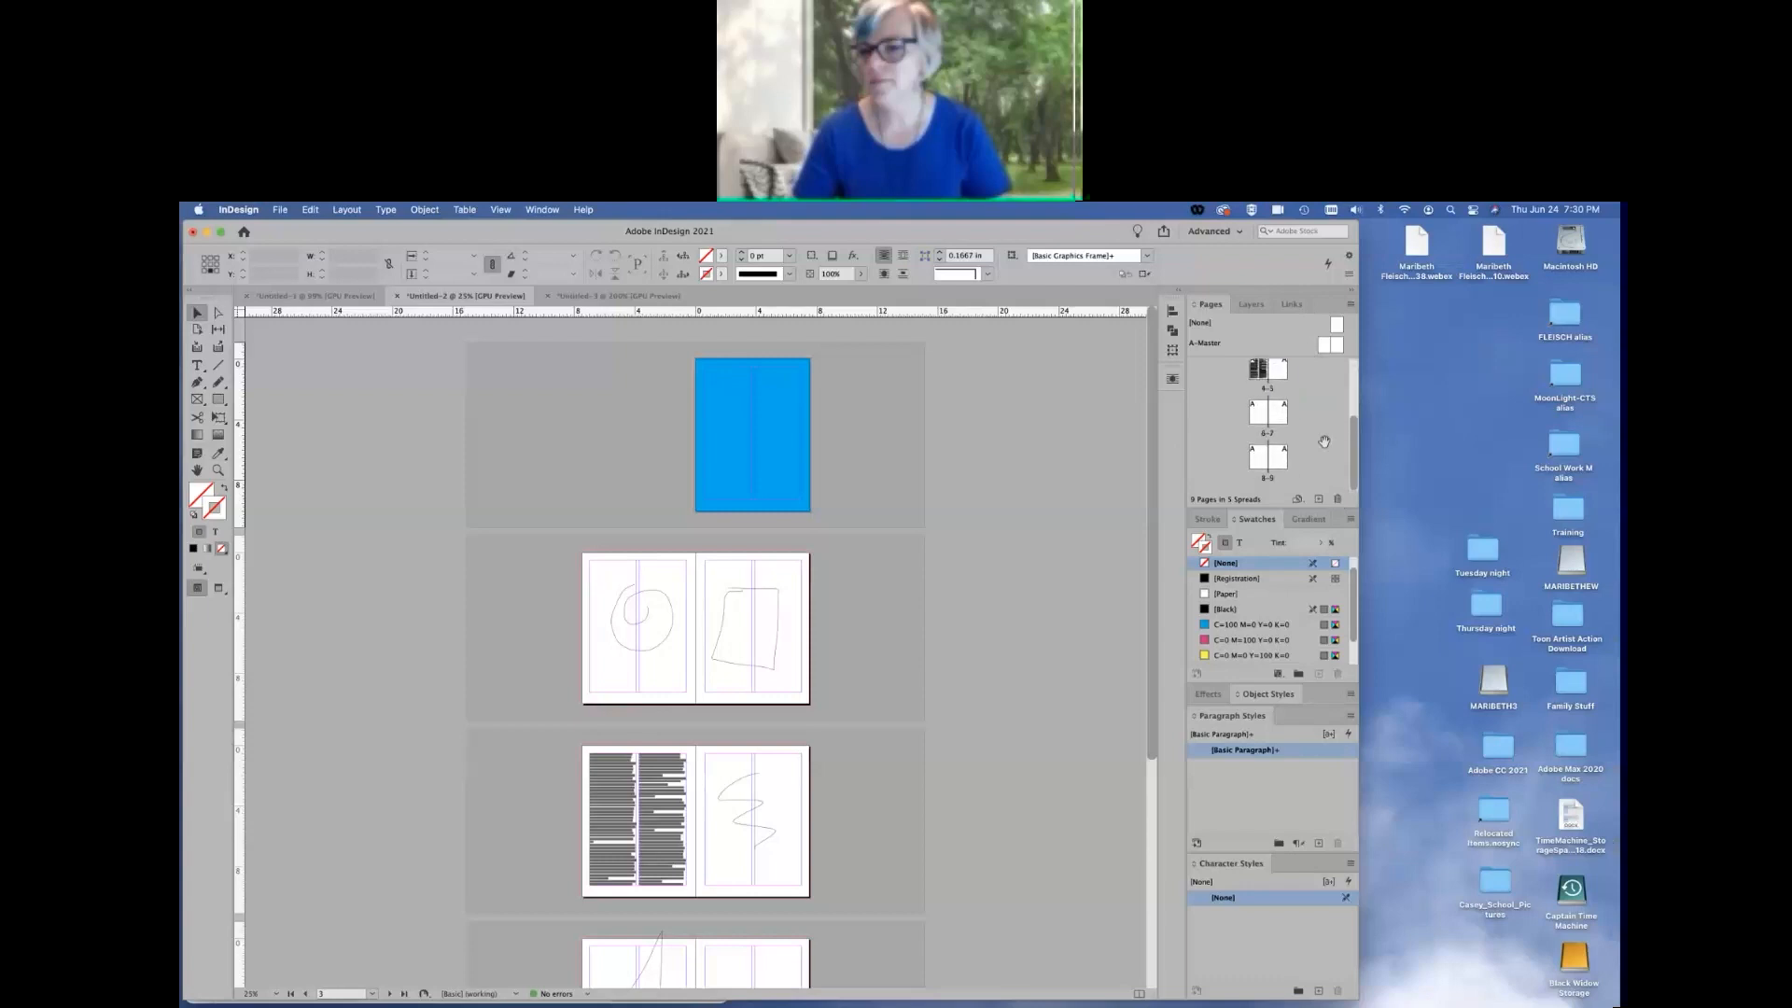
pyautogui.scroll(4, 1323, 442)
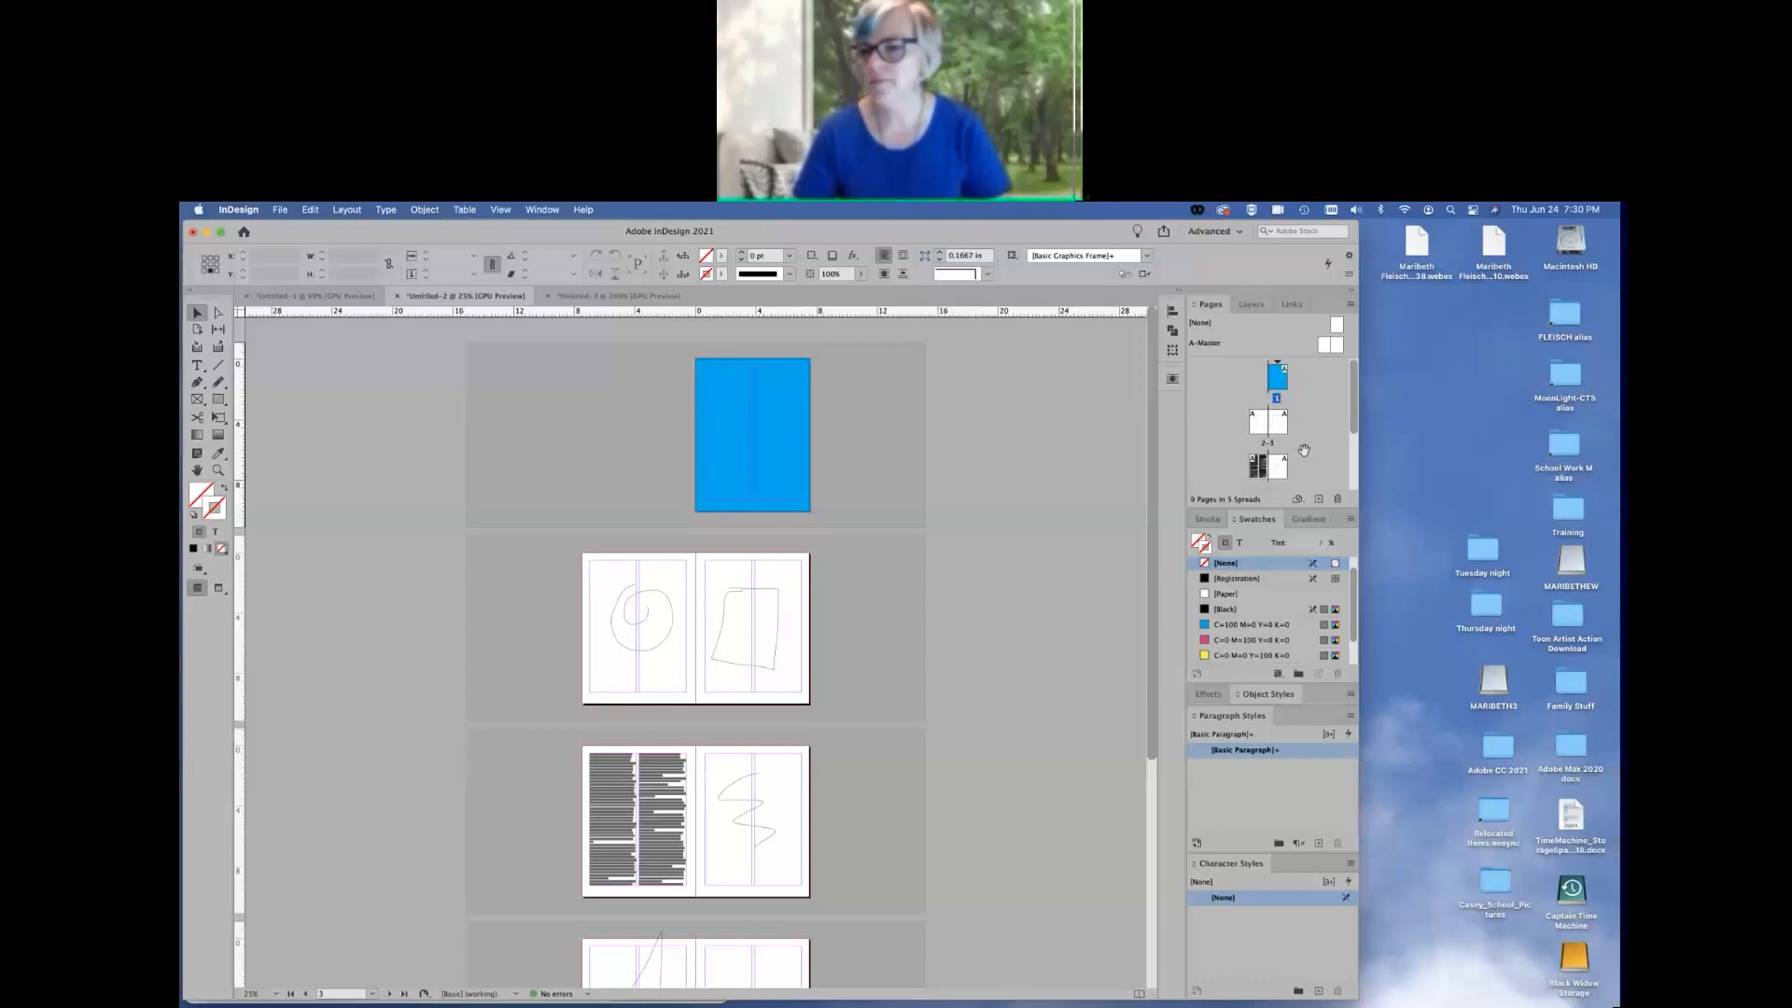
pyautogui.scroll(-2, 1304, 450)
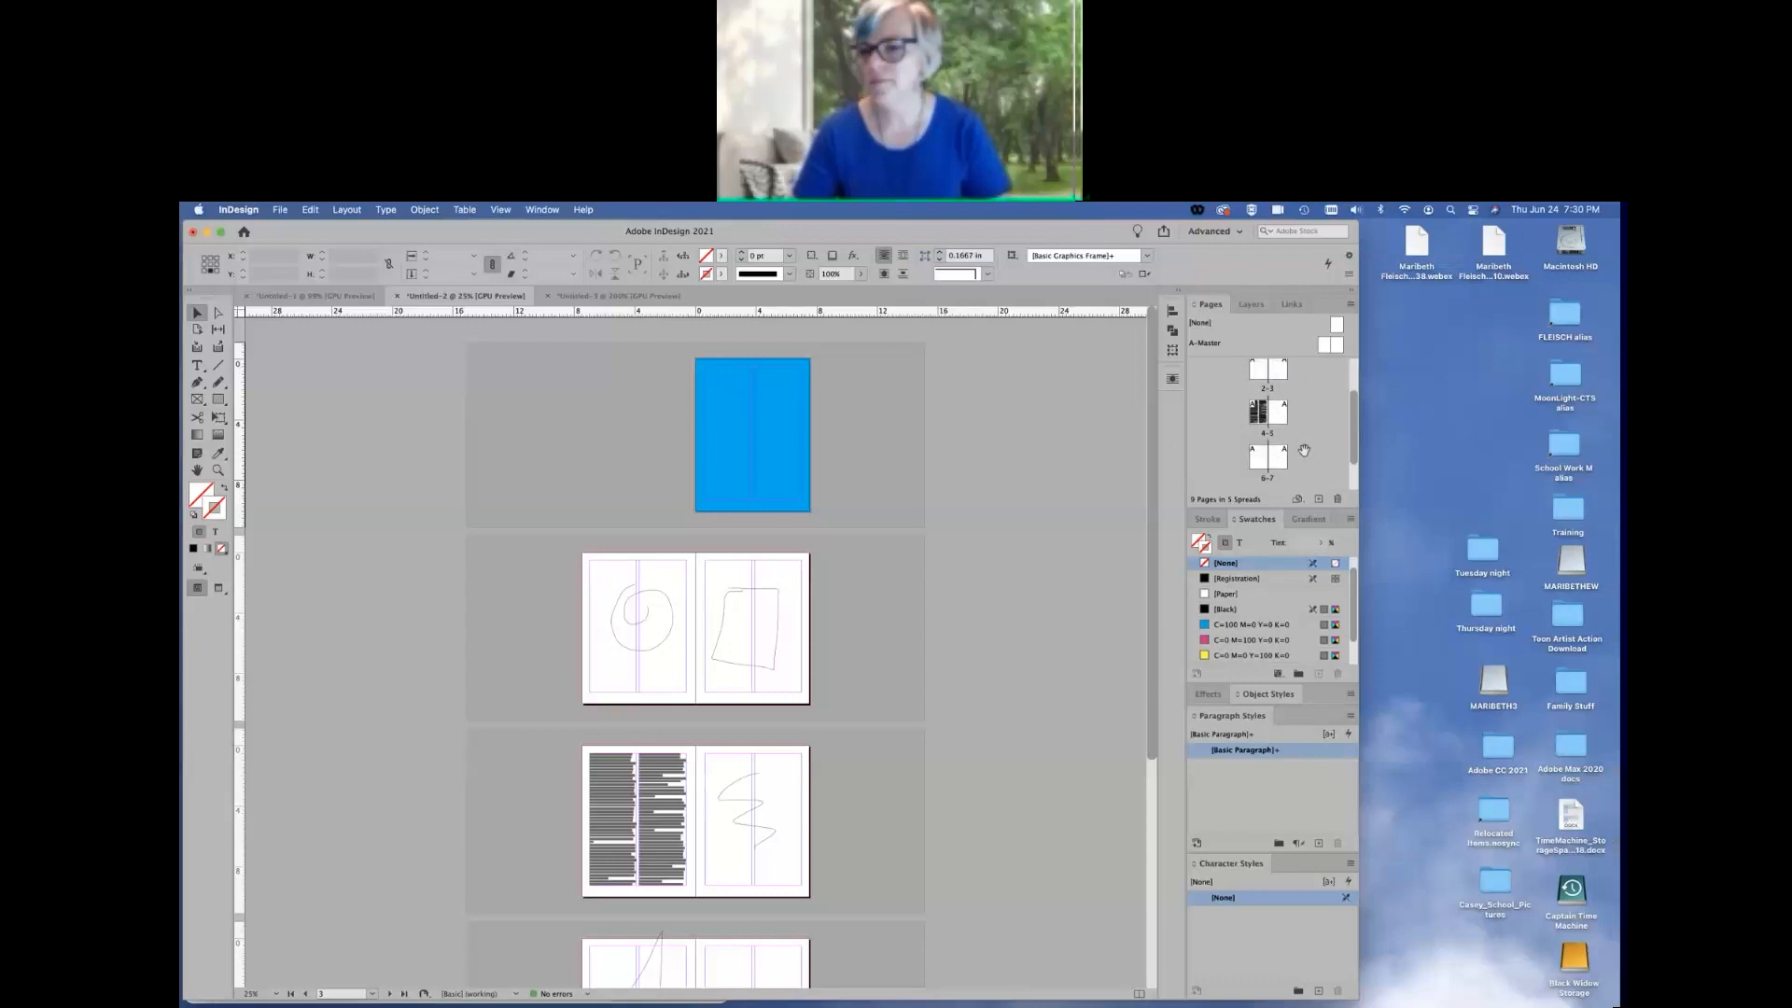
pyautogui.click(1275, 459)
pyautogui.click(1350, 307)
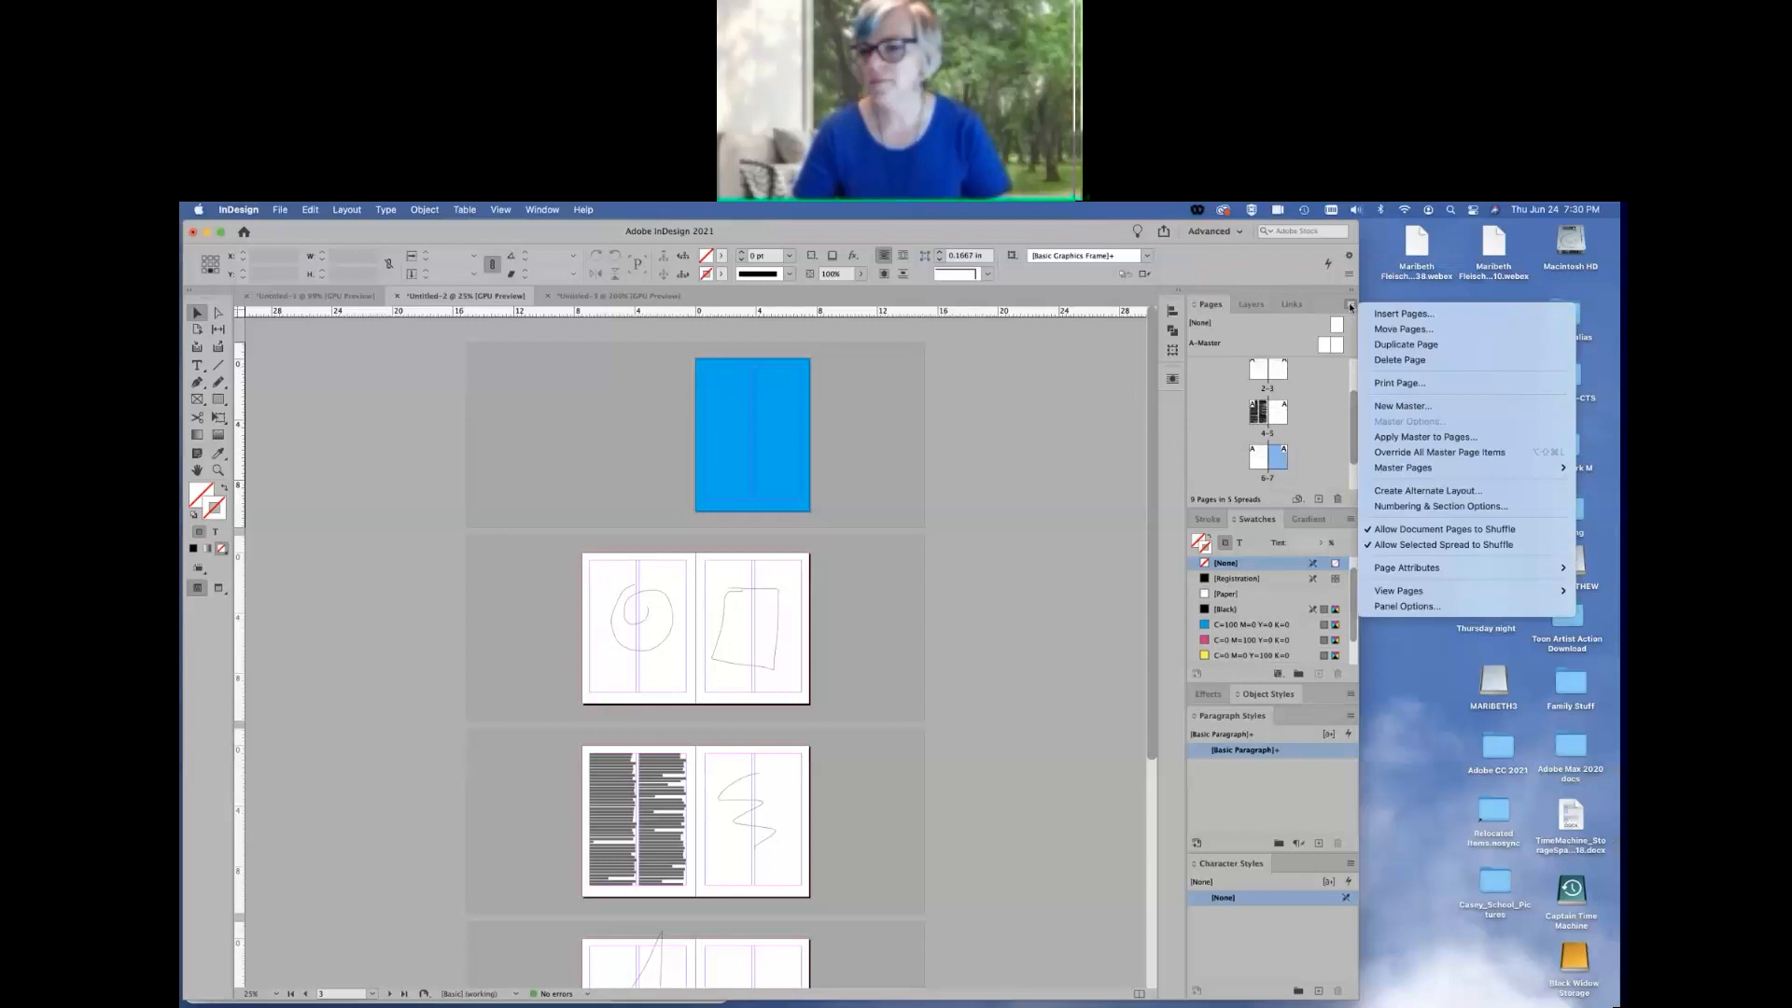
pyautogui.click(1396, 359)
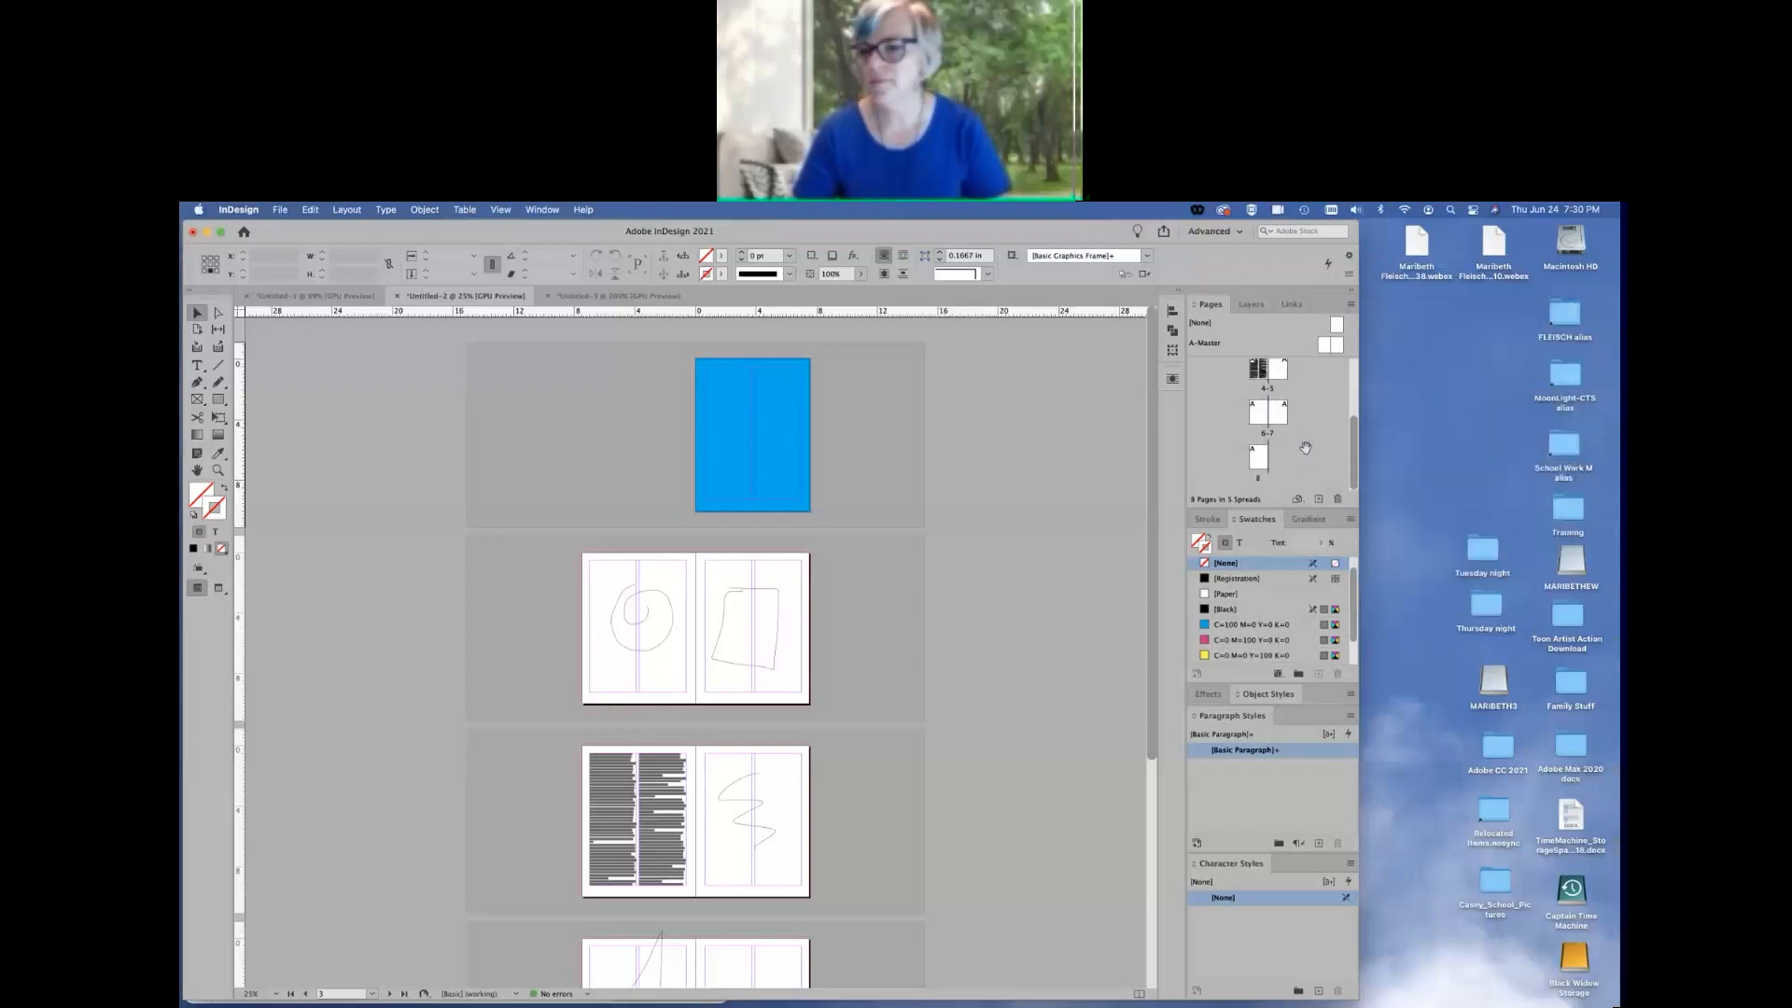
# Duplicate spread 4-5 with the text and squiggle, and move blank page 8 after page 10 so the copied pages face each other
pyautogui.scroll(3, 1297, 446)
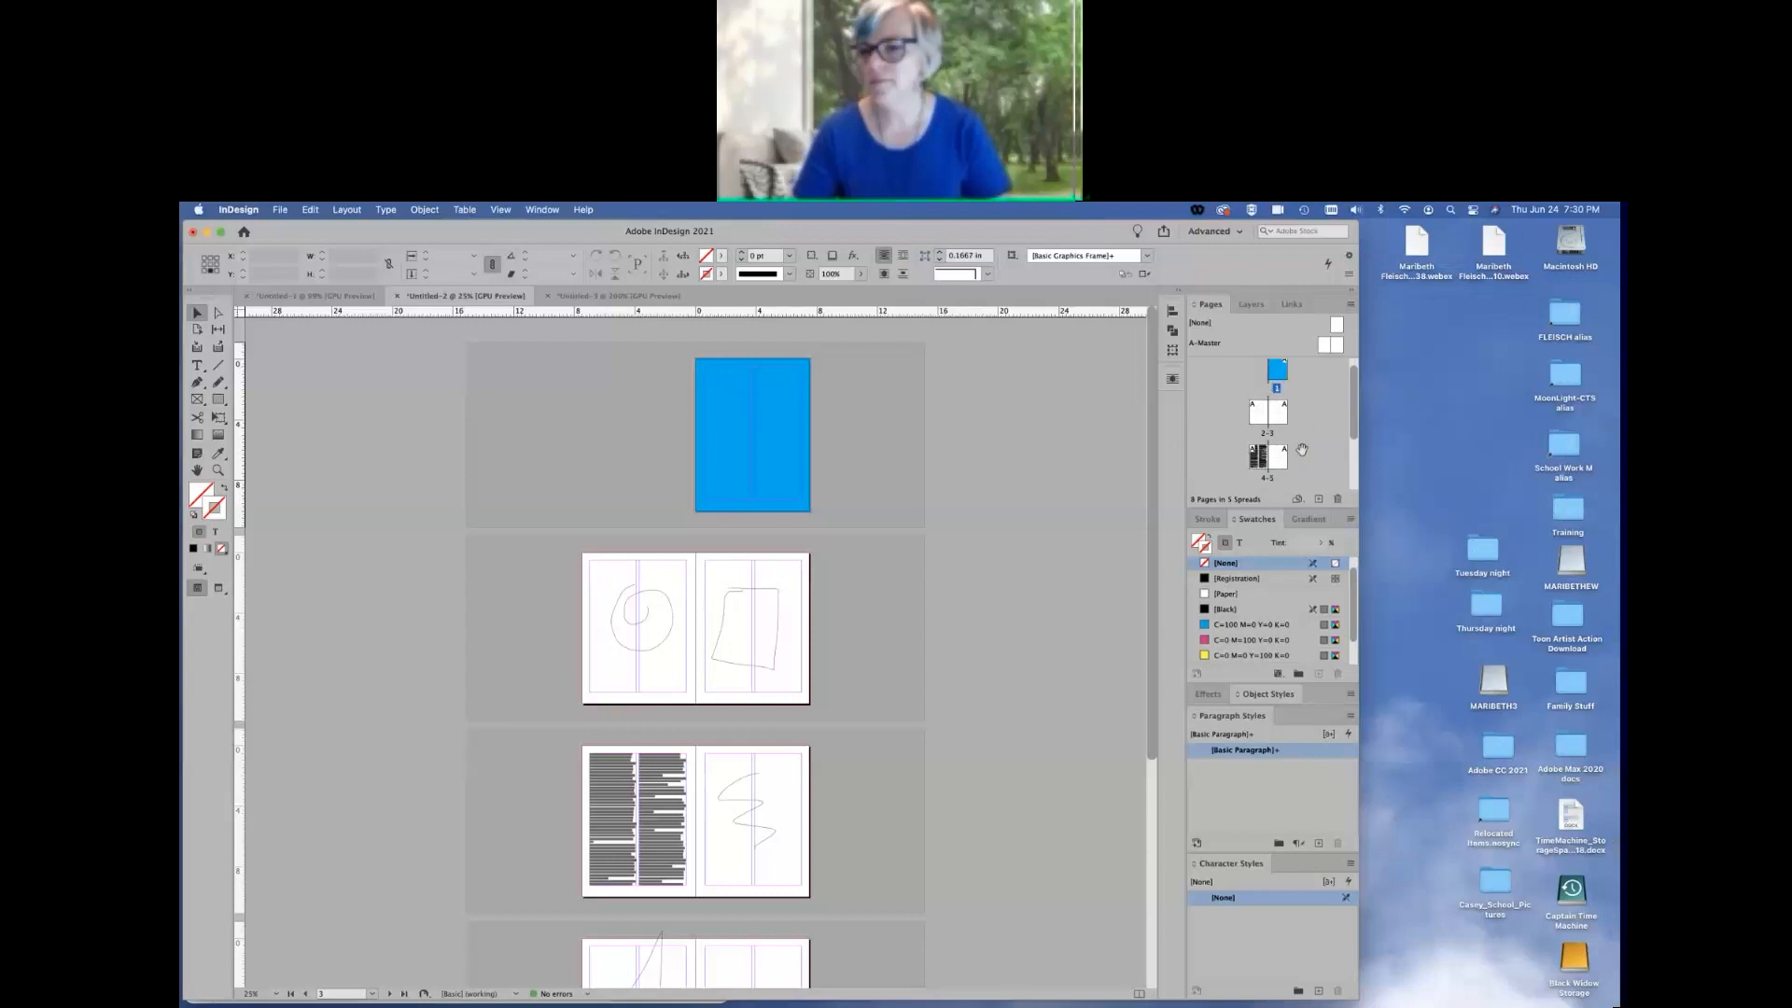
pyautogui.doubleClick(1268, 477)
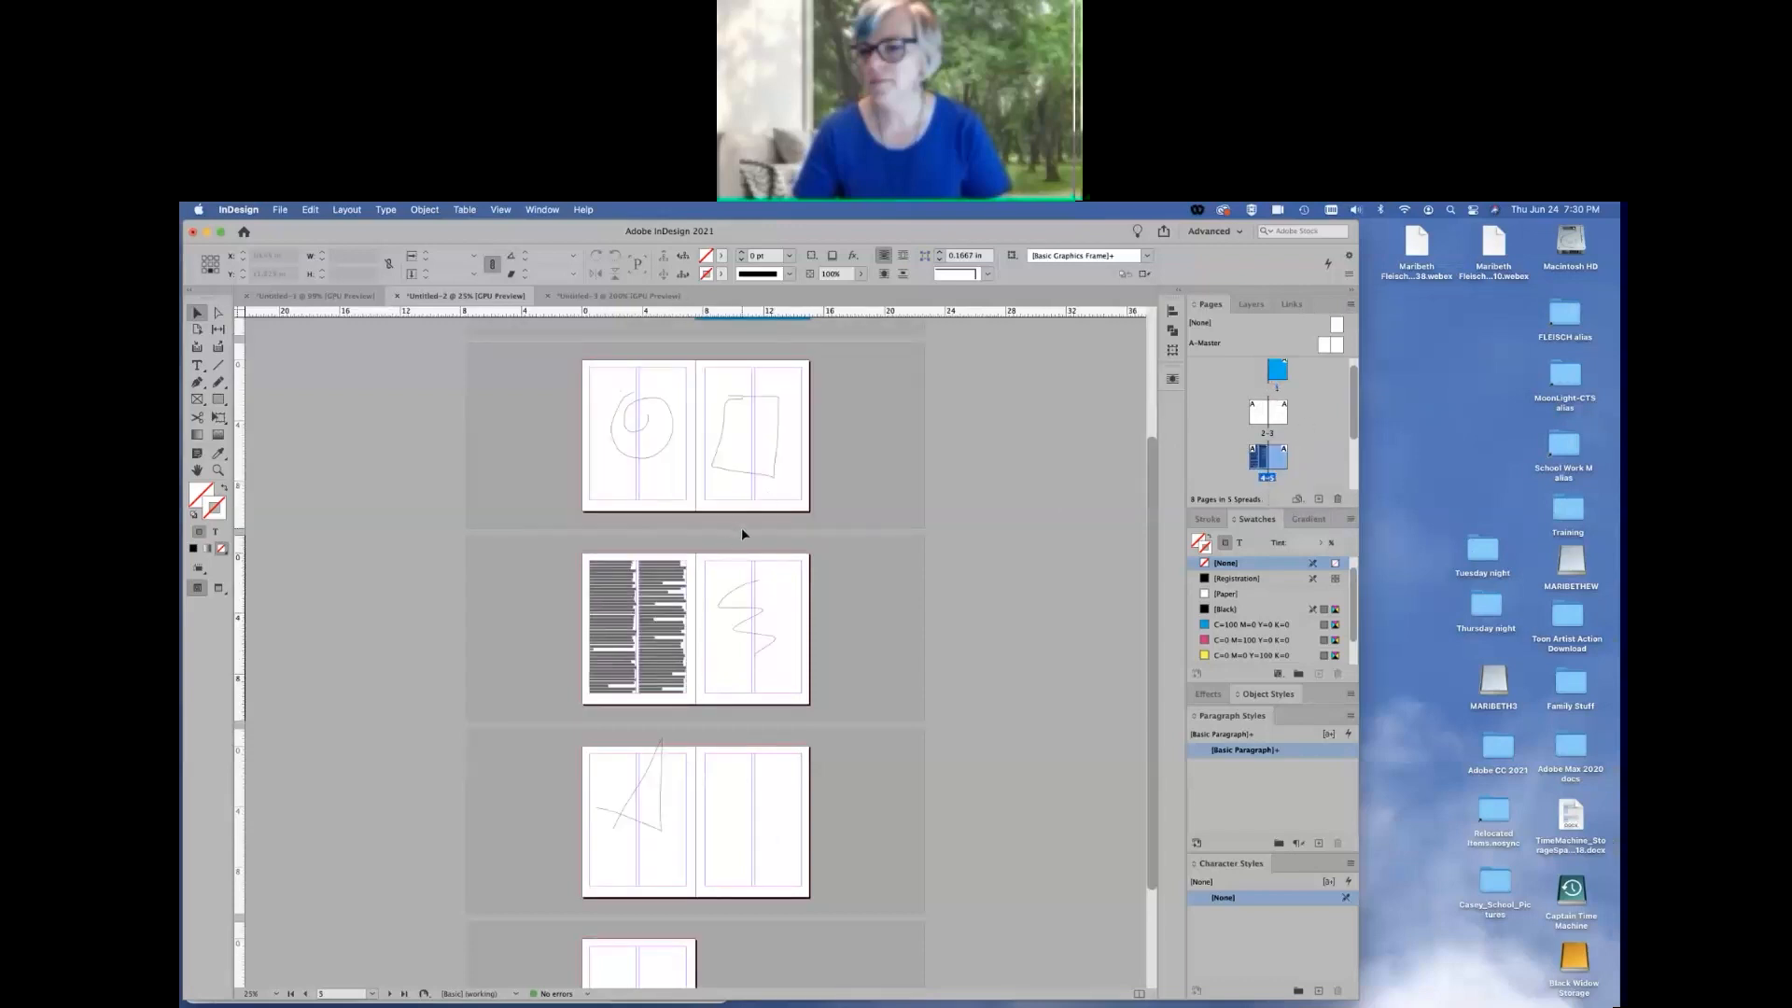
pyautogui.press('super+alt+0')
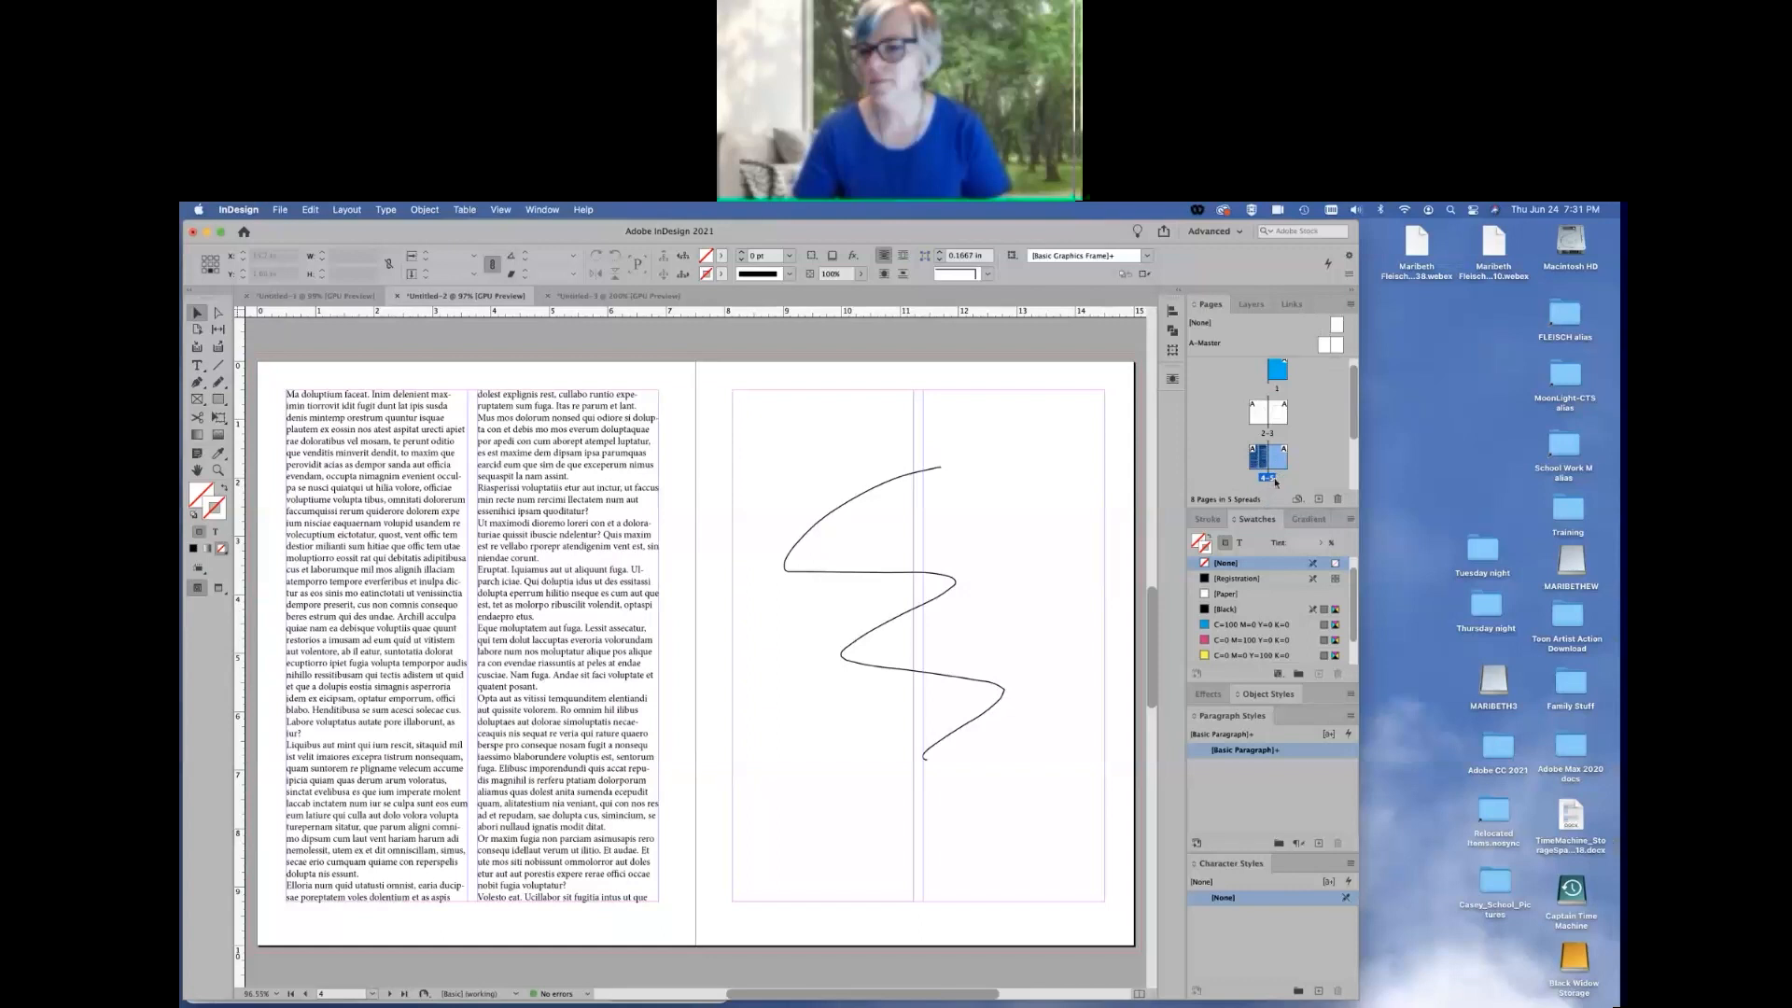
pyautogui.click(1350, 305)
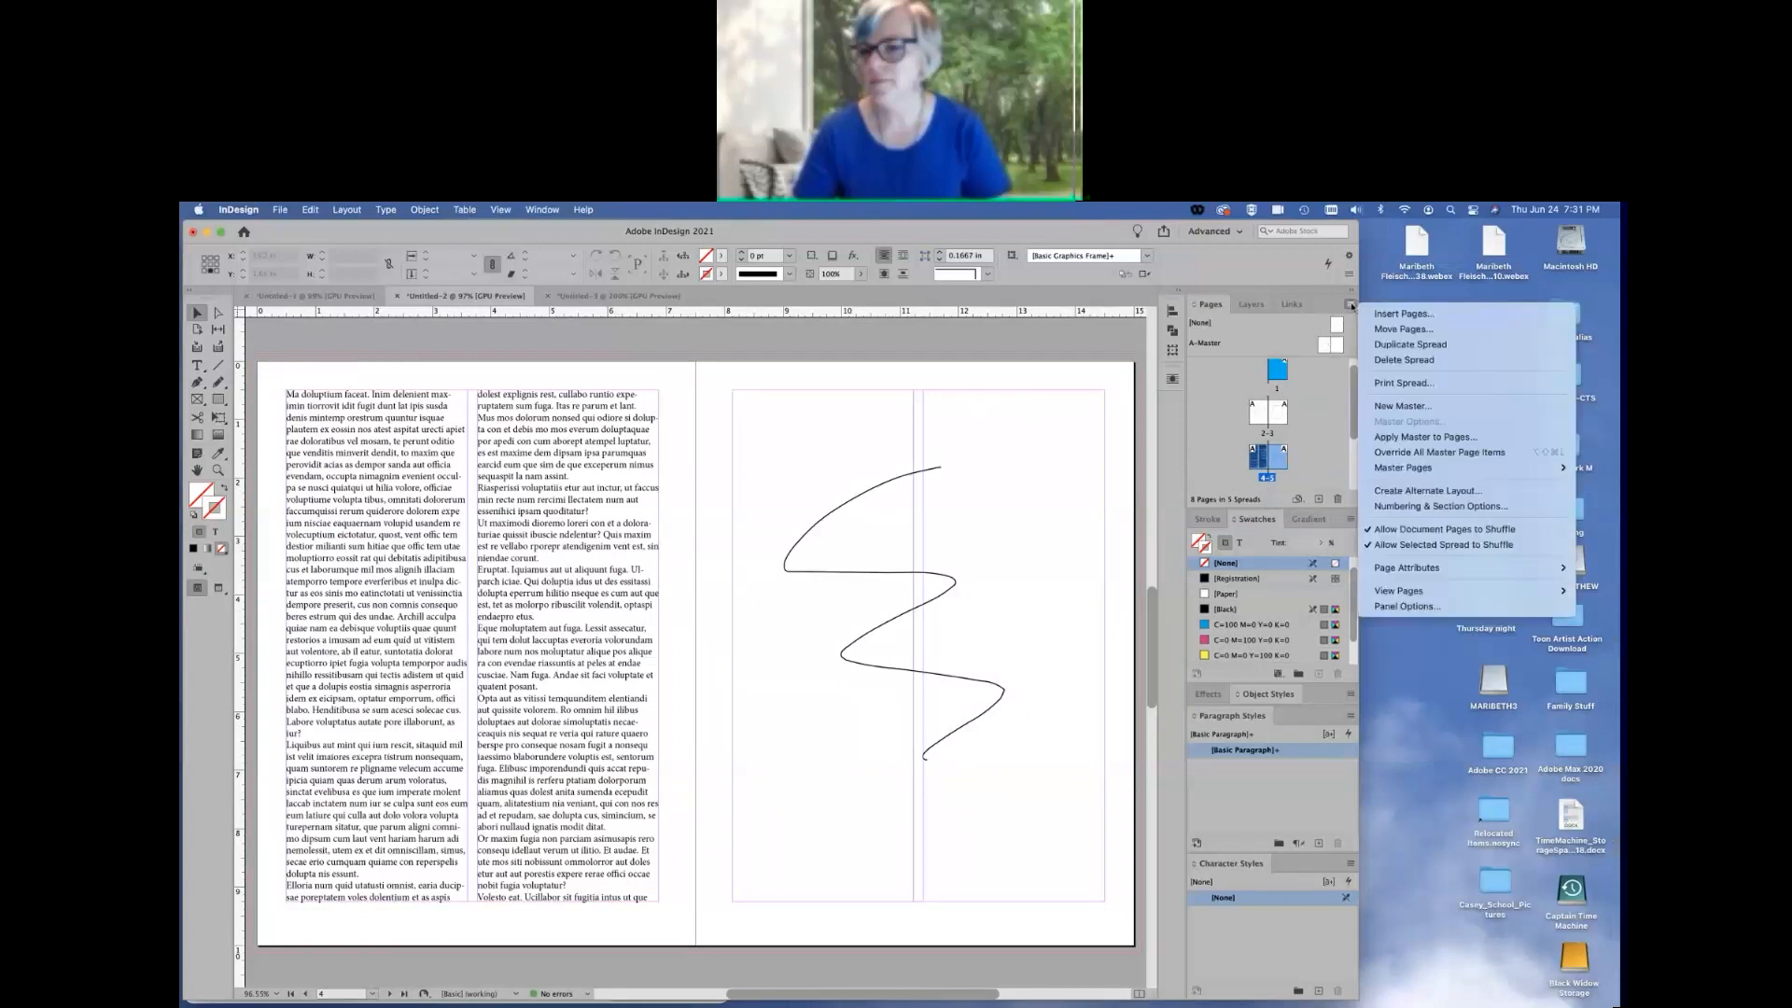
pyautogui.click(1406, 348)
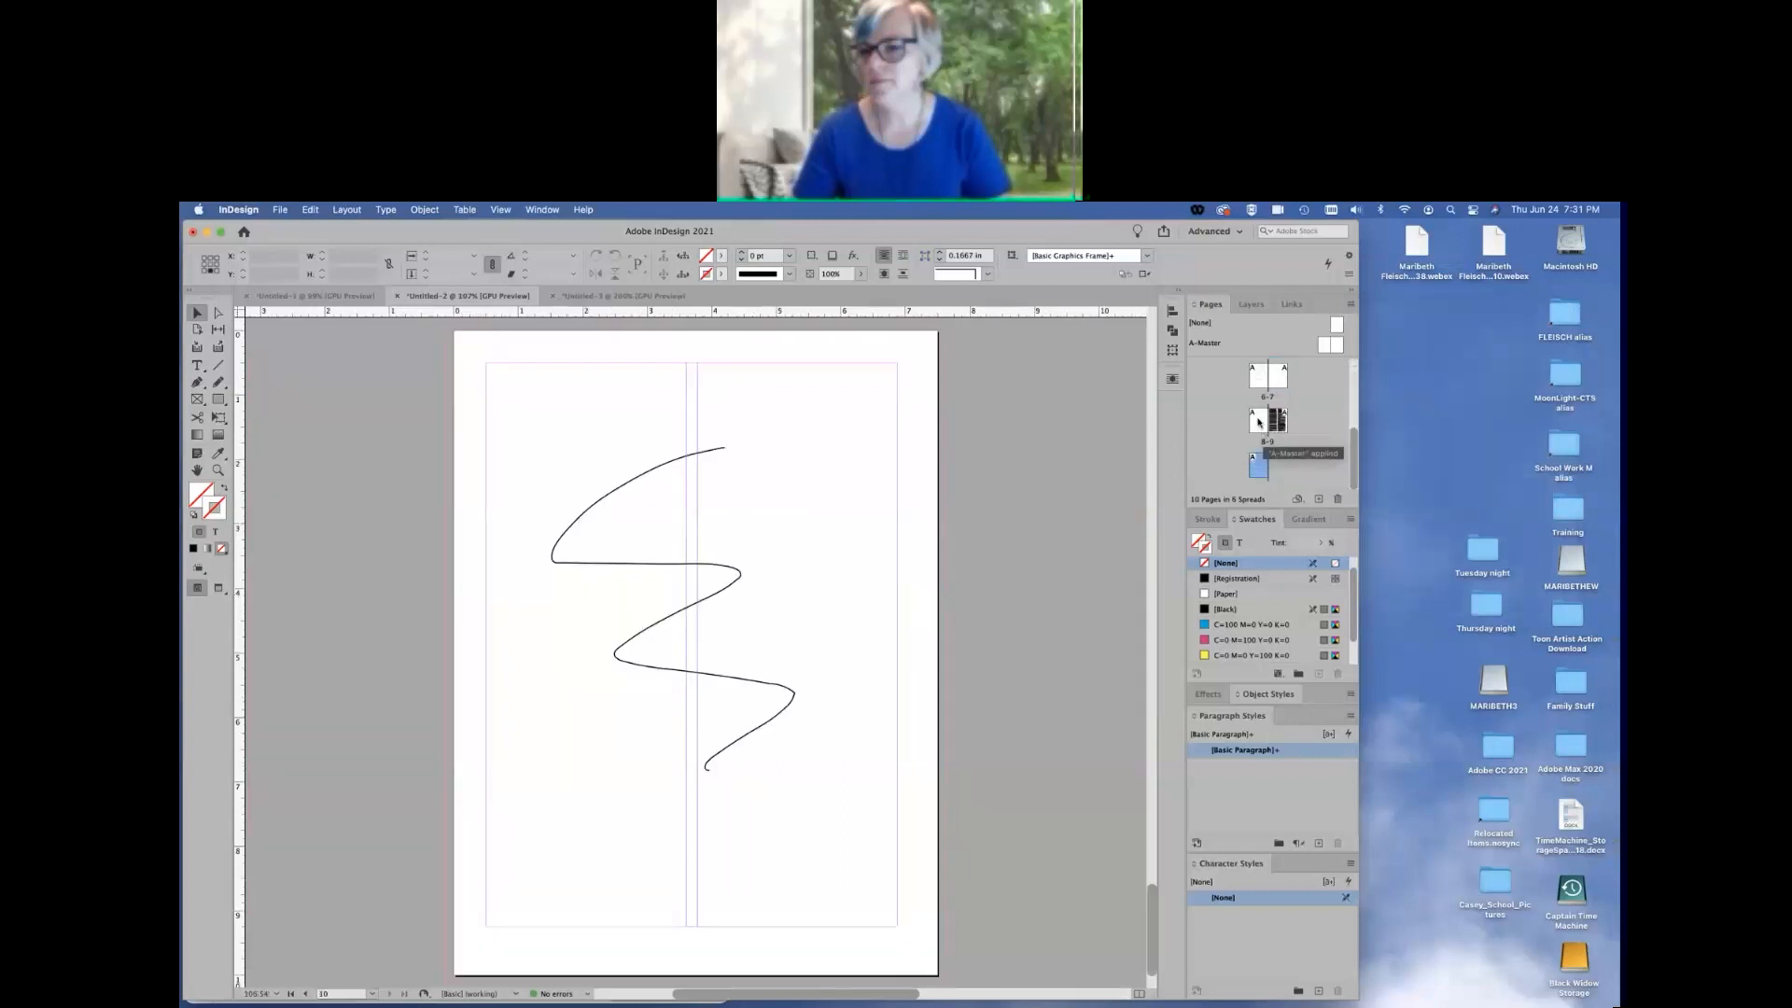
pyautogui.moveTo(1259, 422); pyautogui.dragTo(1283, 467)
# On spread 8-9, move the squiggle onto the text page's second column and the second text column onto page 9's first column
pyautogui.doubleClick(1267, 441)
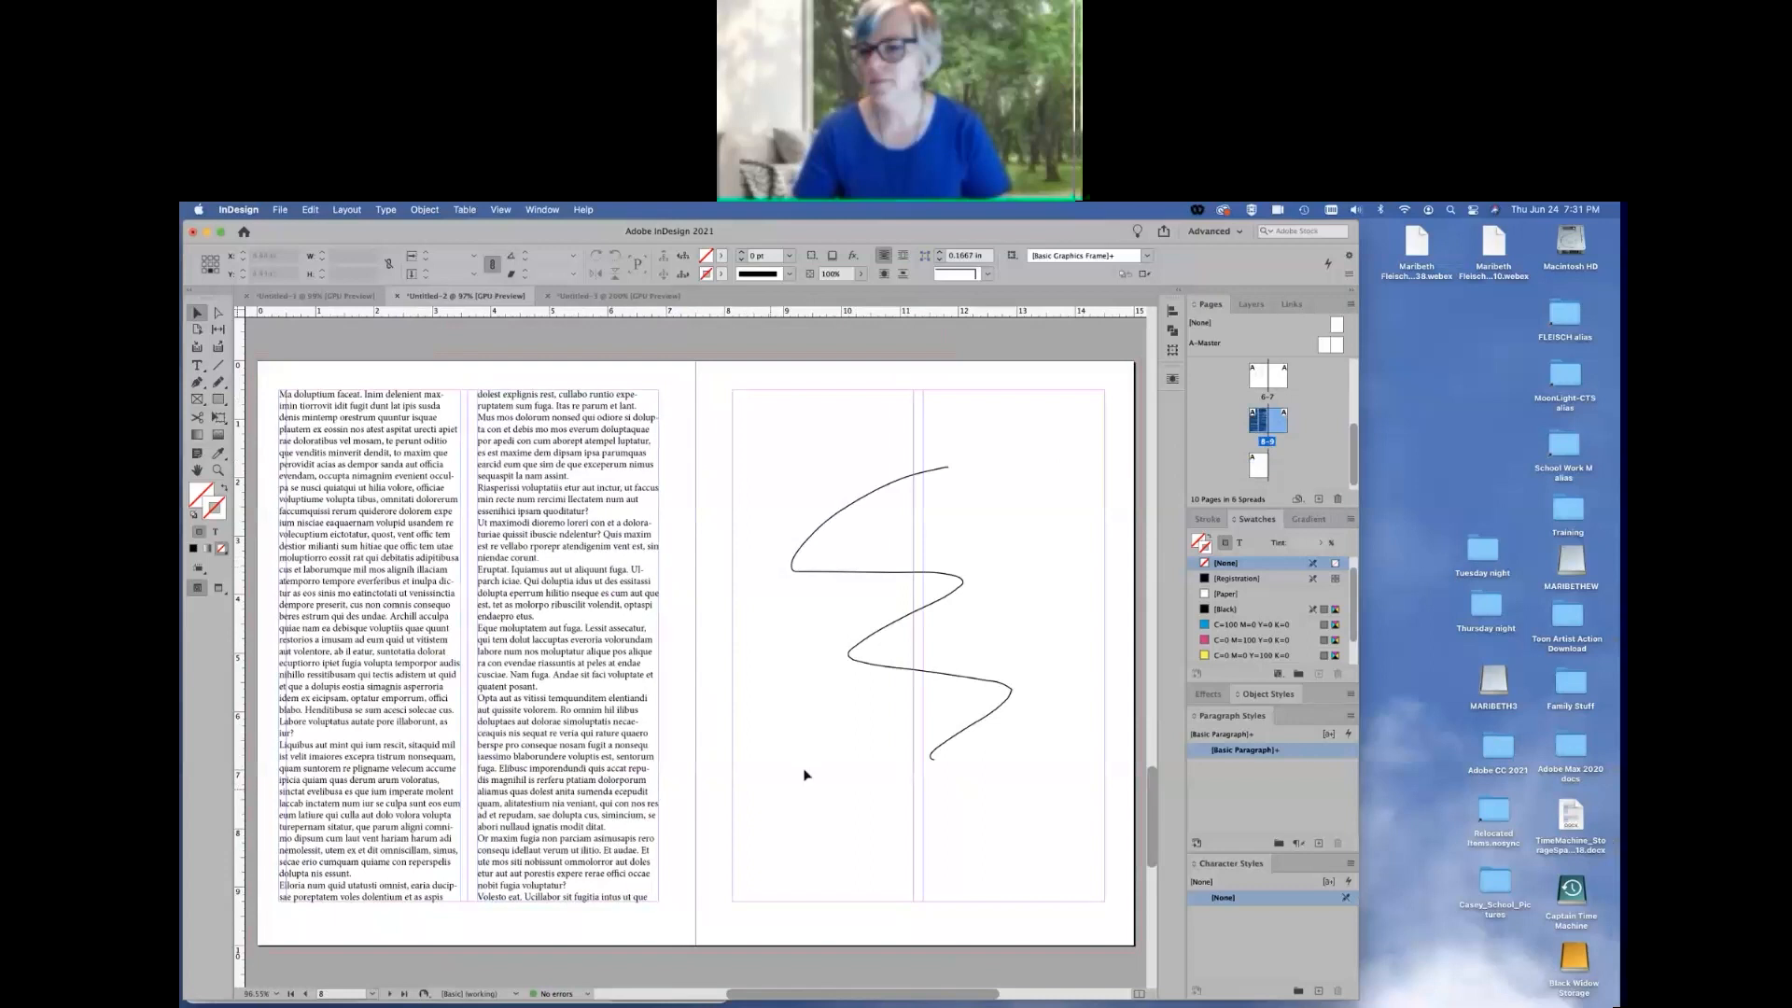
pyautogui.moveTo(878, 654); pyautogui.dragTo(809, 737)
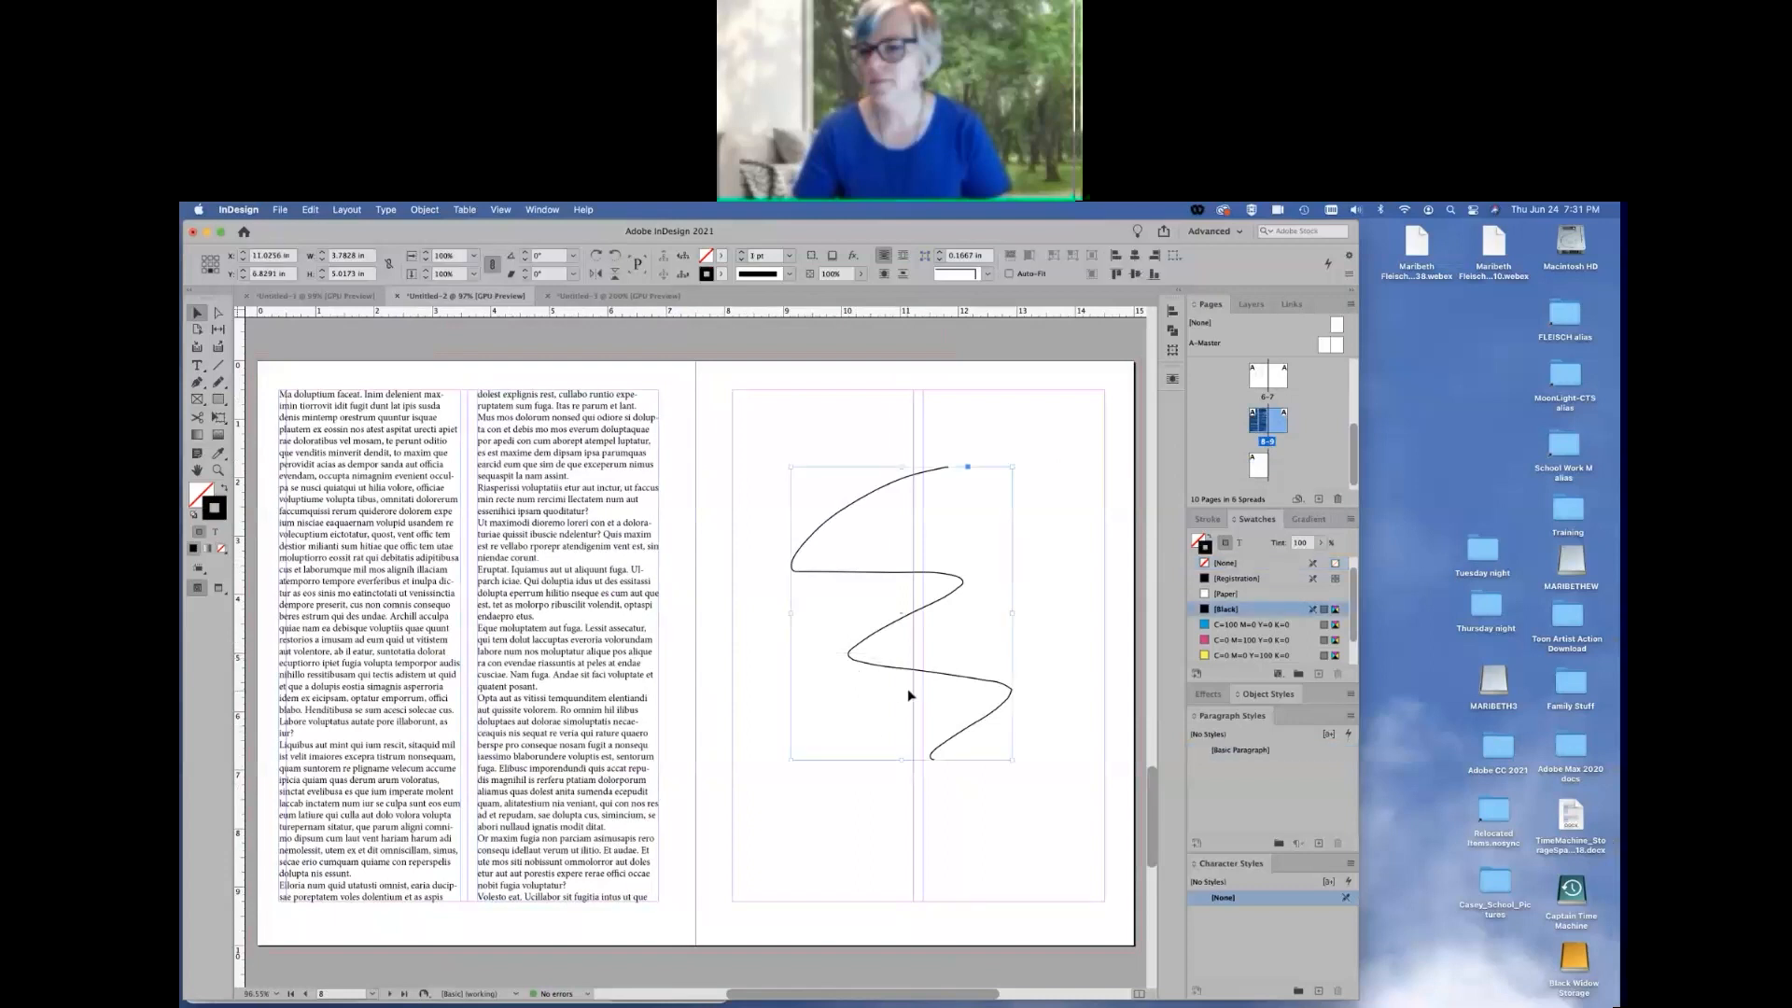
pyautogui.moveTo(910, 672); pyautogui.dragTo(480, 653)
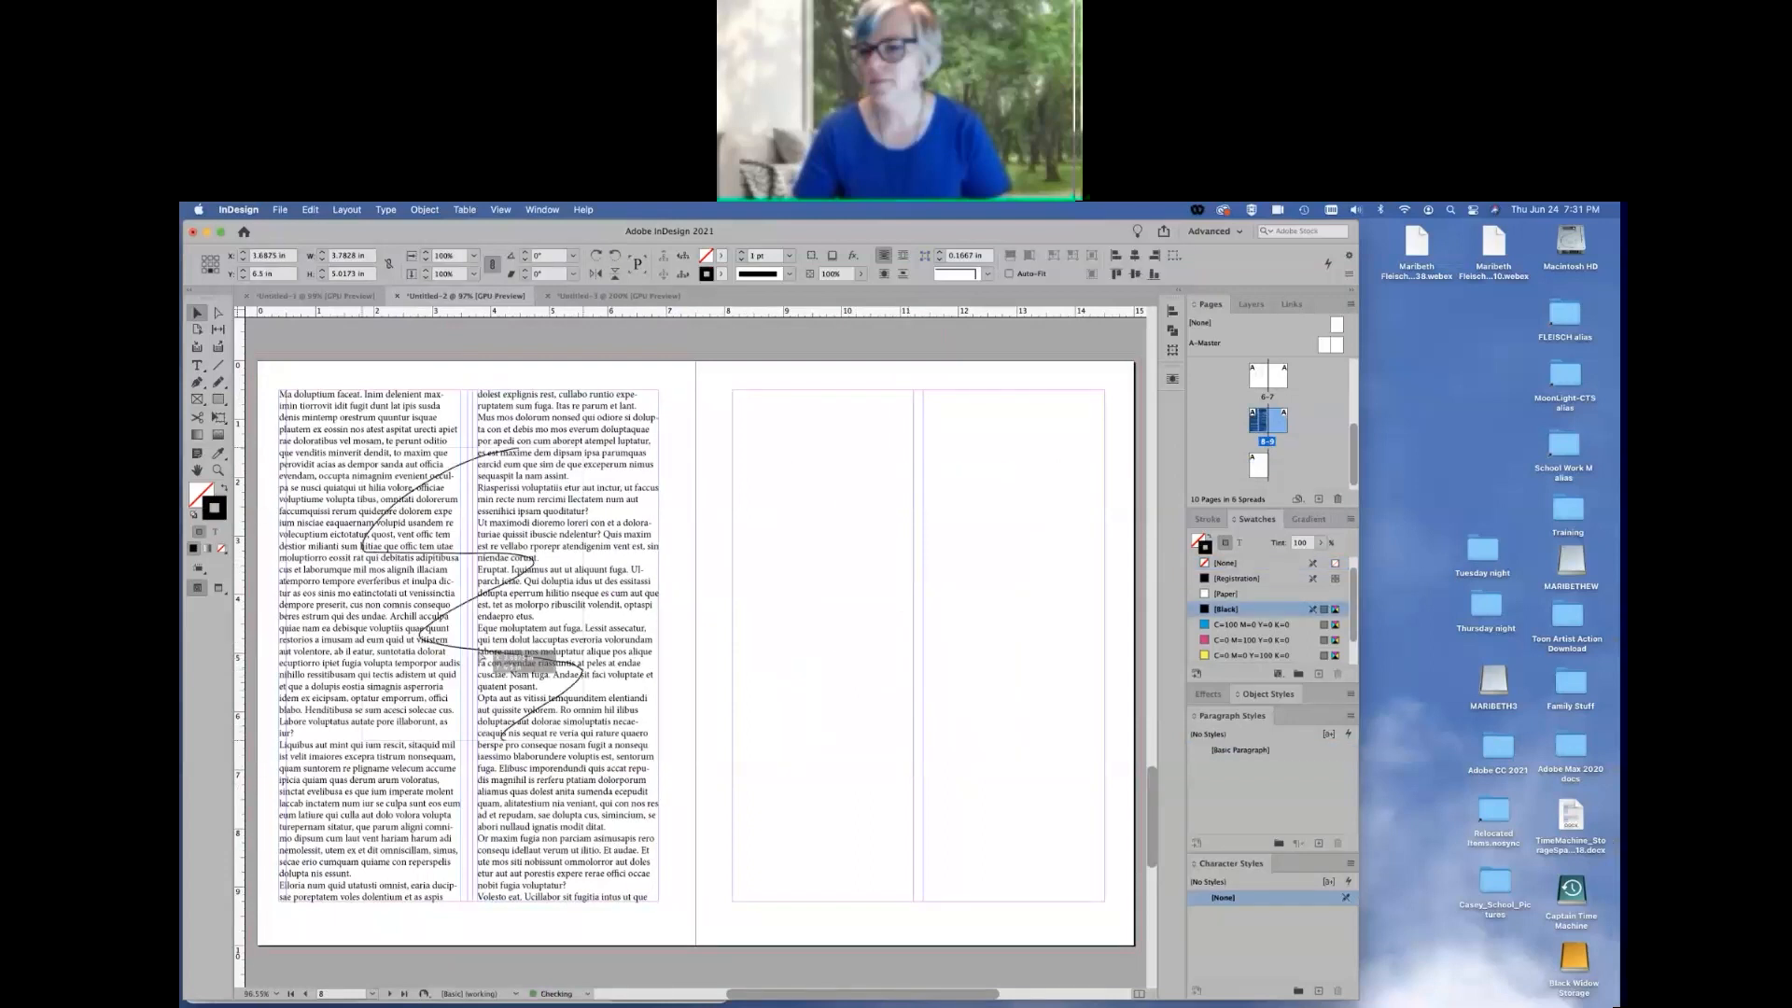
pyautogui.moveTo(638, 432); pyautogui.dragTo(893, 432)
pyautogui.moveTo(476, 464); pyautogui.dragTo(576, 478)
pyautogui.click(979, 604)
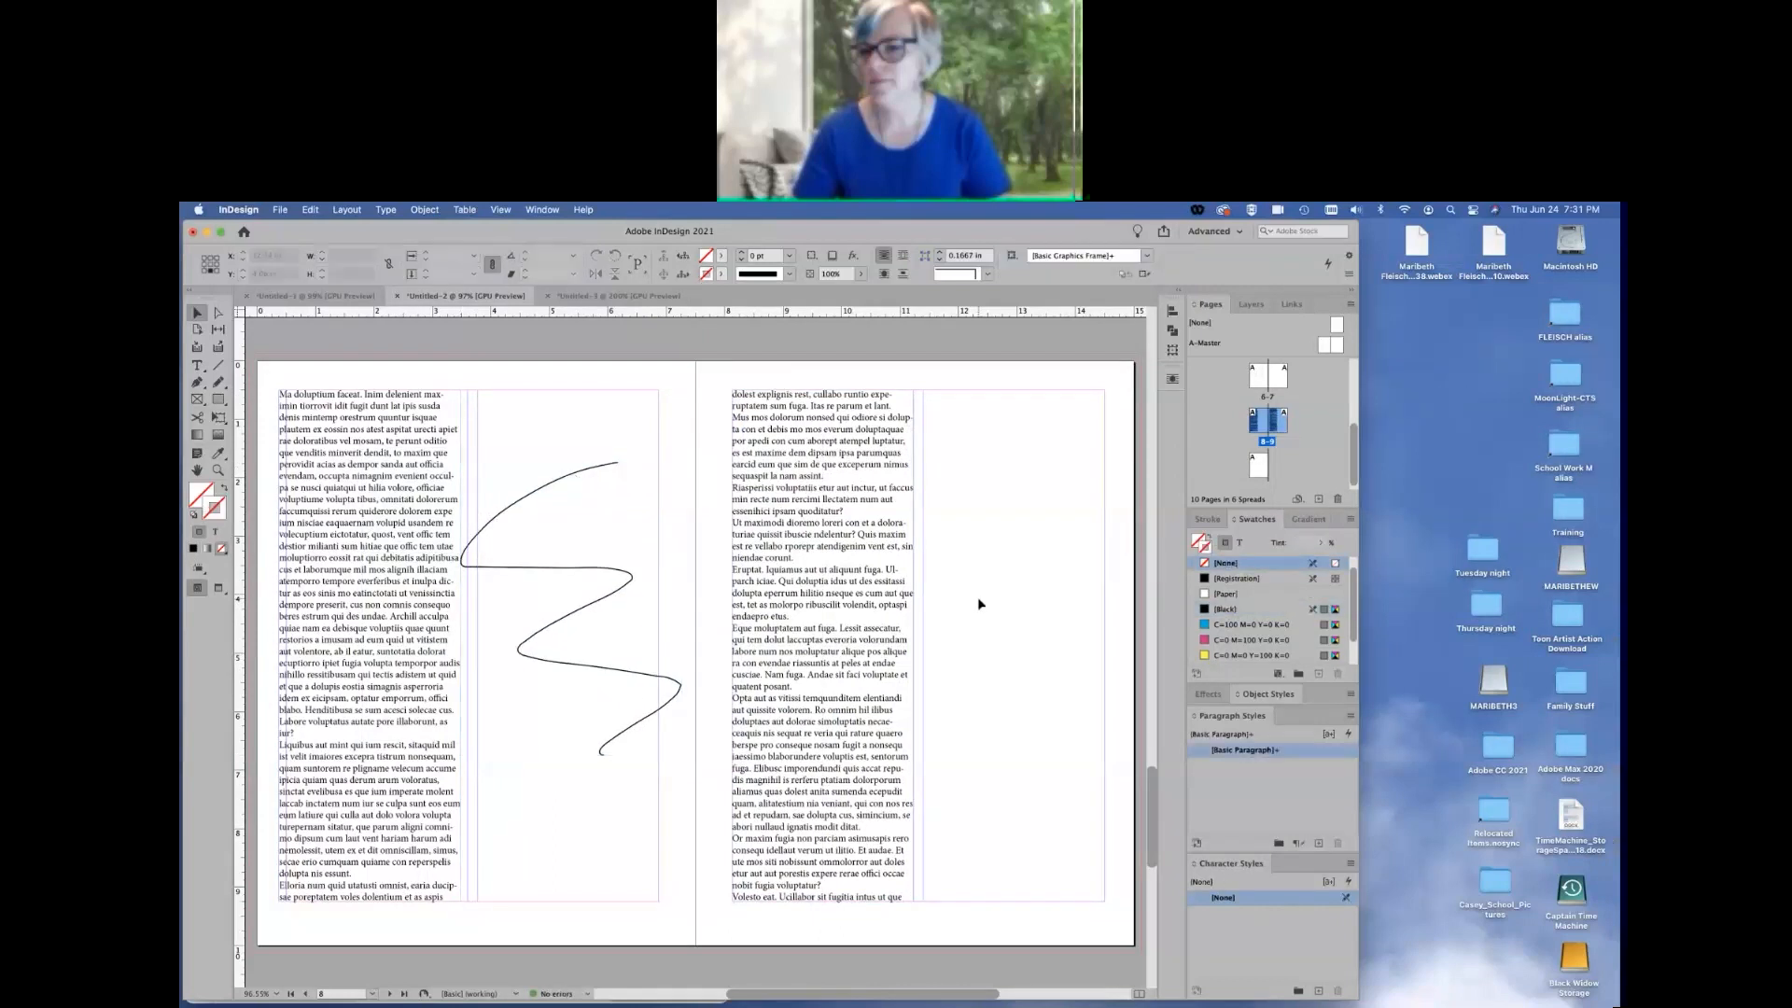
# Look through the spreads to compare the original spread 4-5 with the rearranged copy on spread 8-9
pyautogui.scroll(20, 954, 613)
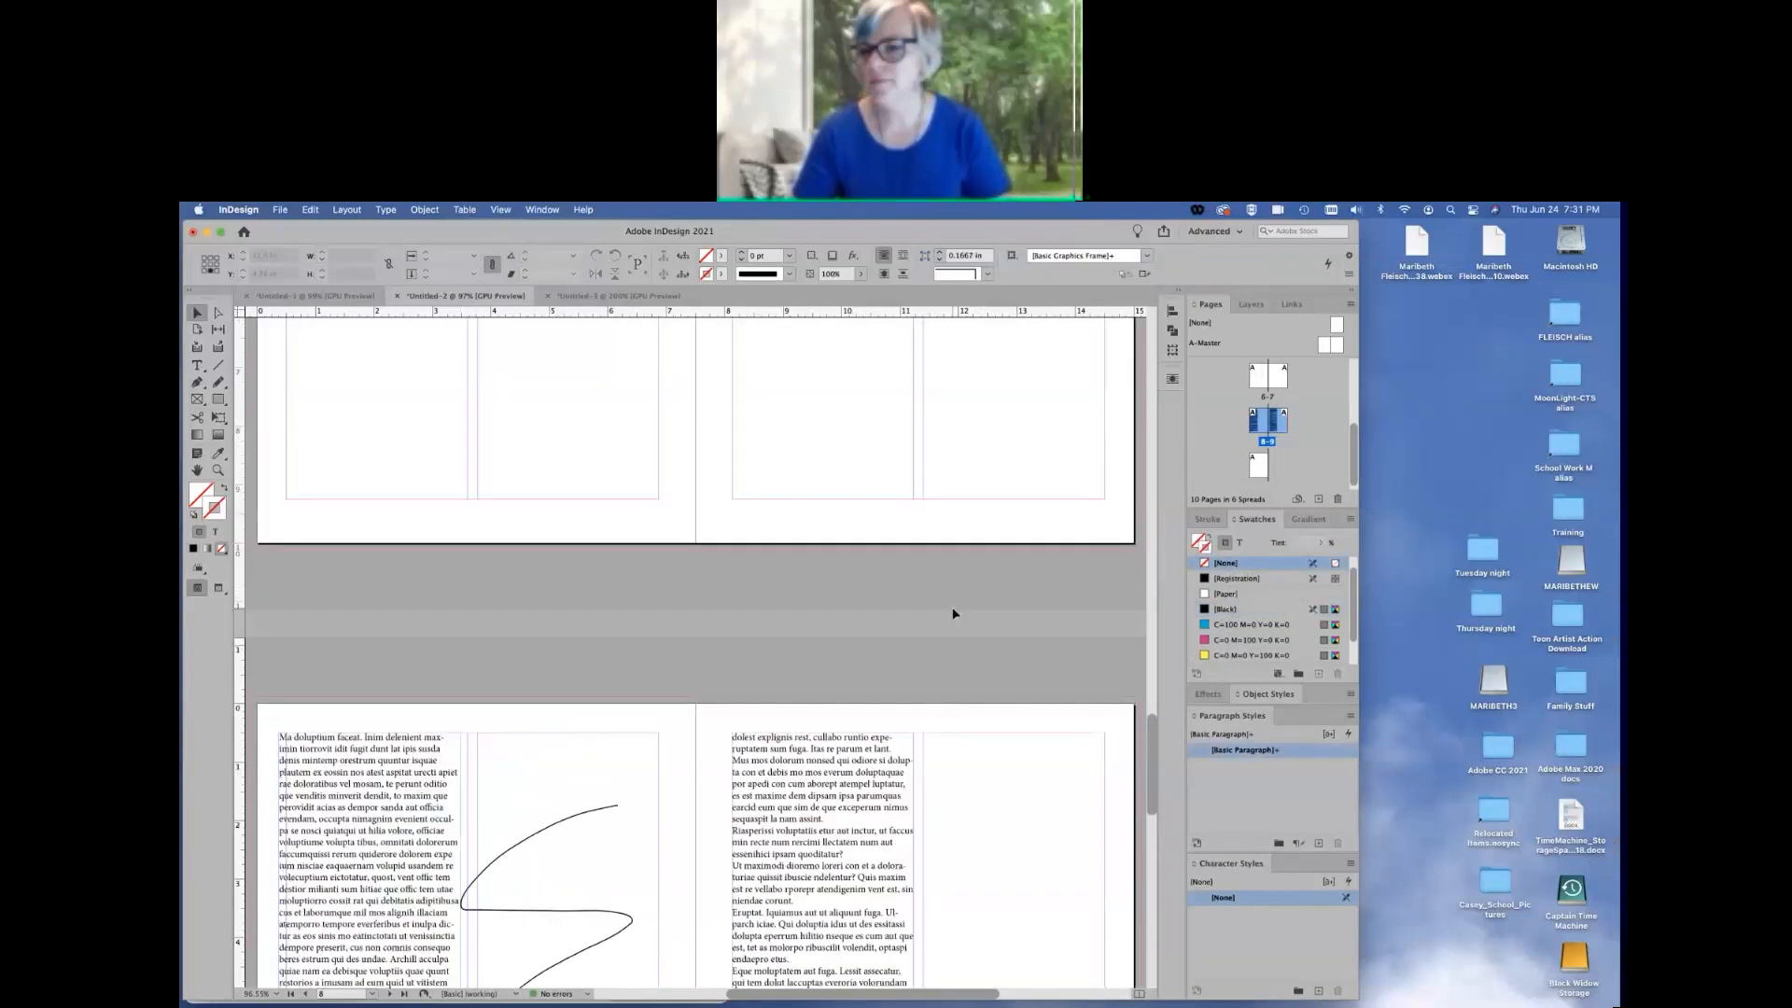
pyautogui.scroll(10, 954, 613)
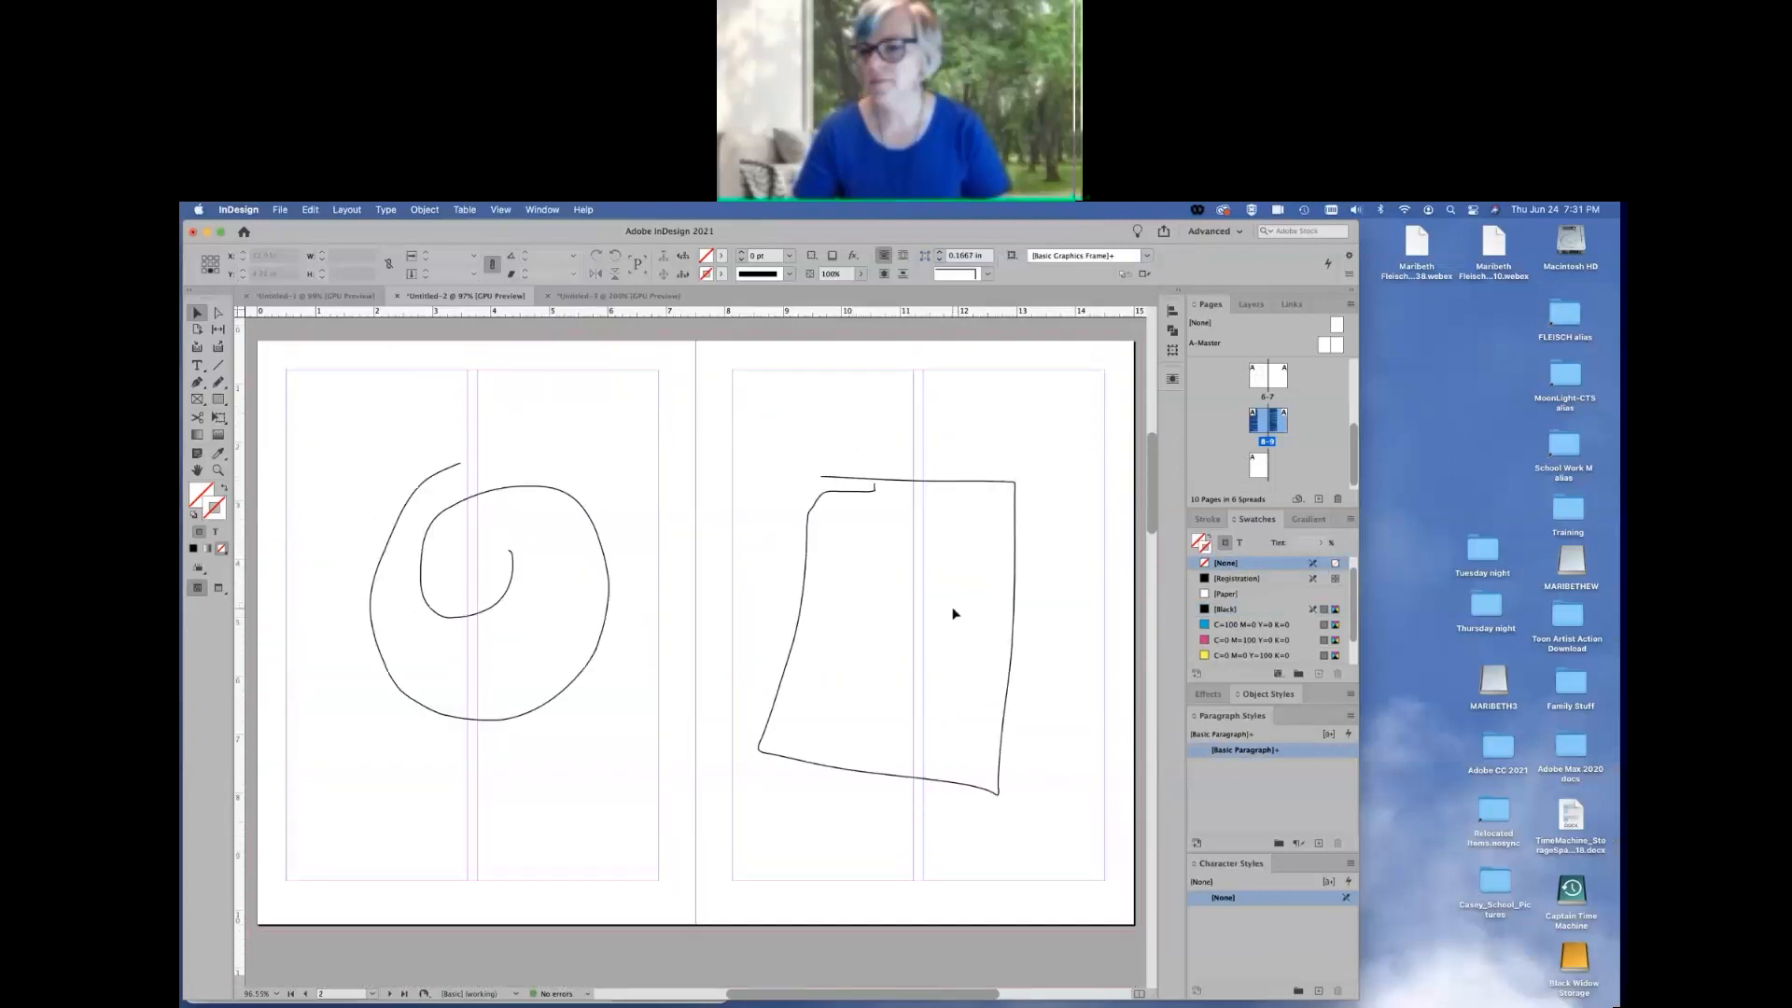
pyautogui.scroll(-8, 953, 614)
pyautogui.scroll(-10, 954, 613)
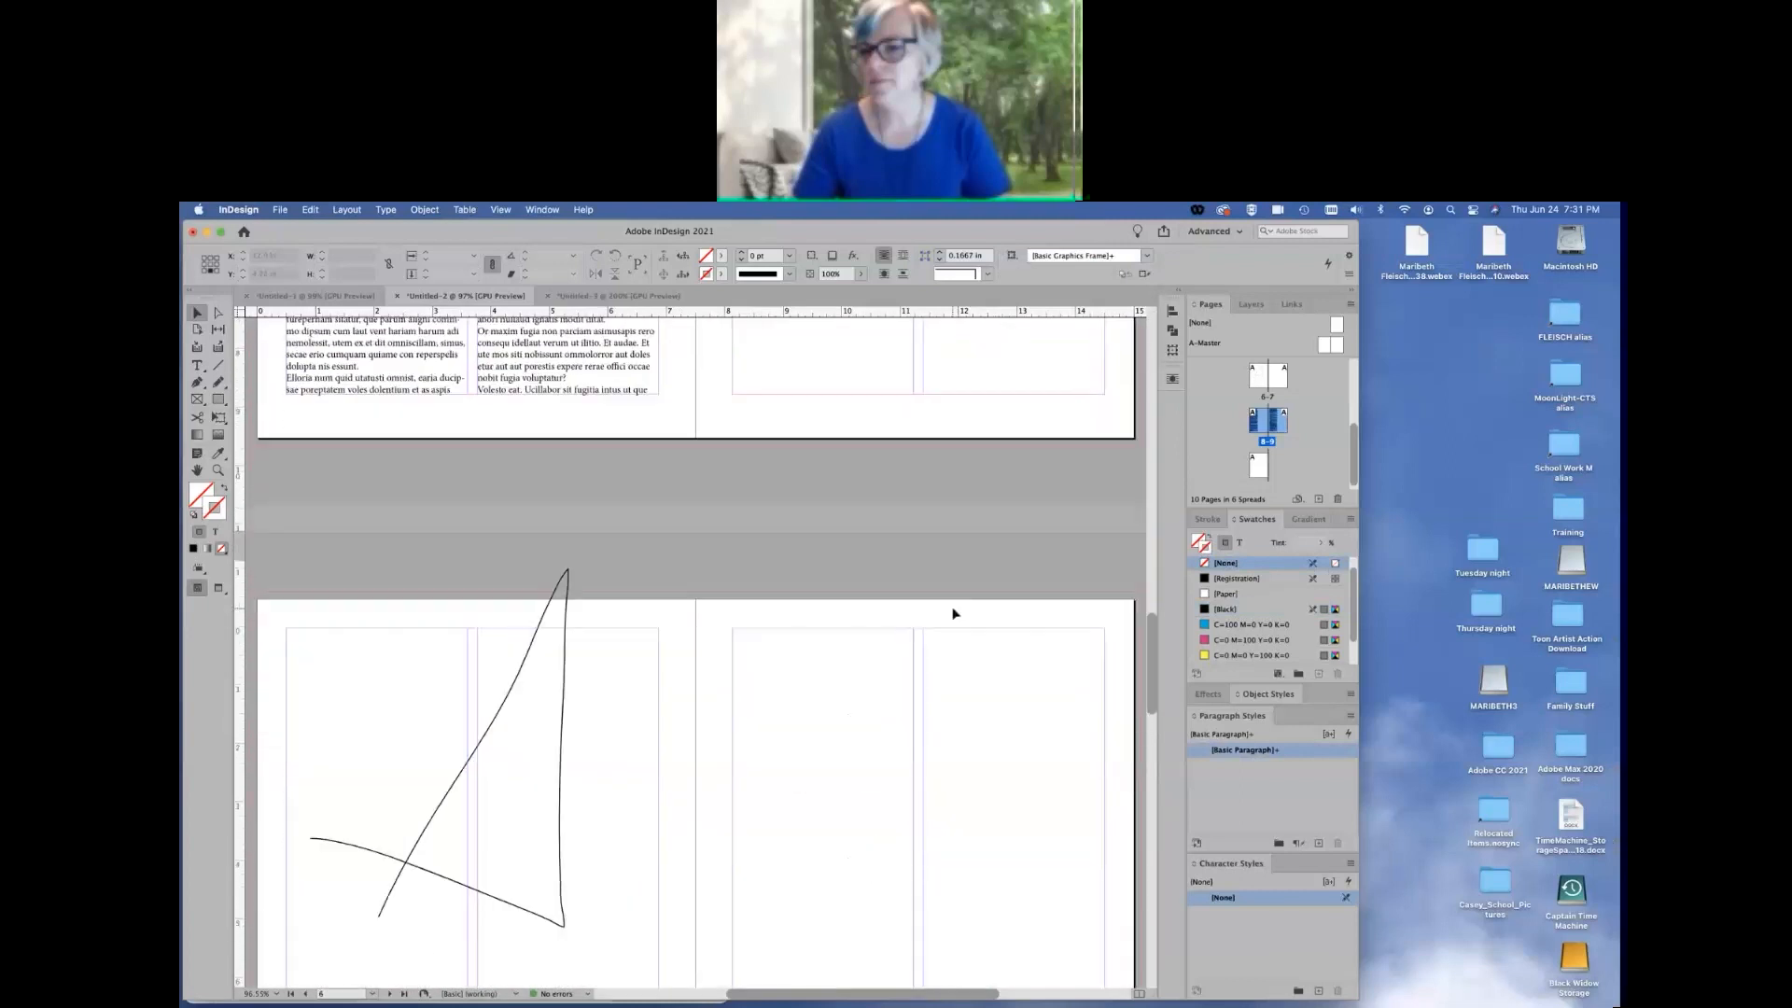
pyautogui.scroll(5, 954, 614)
pyautogui.scroll(-1, 954, 613)
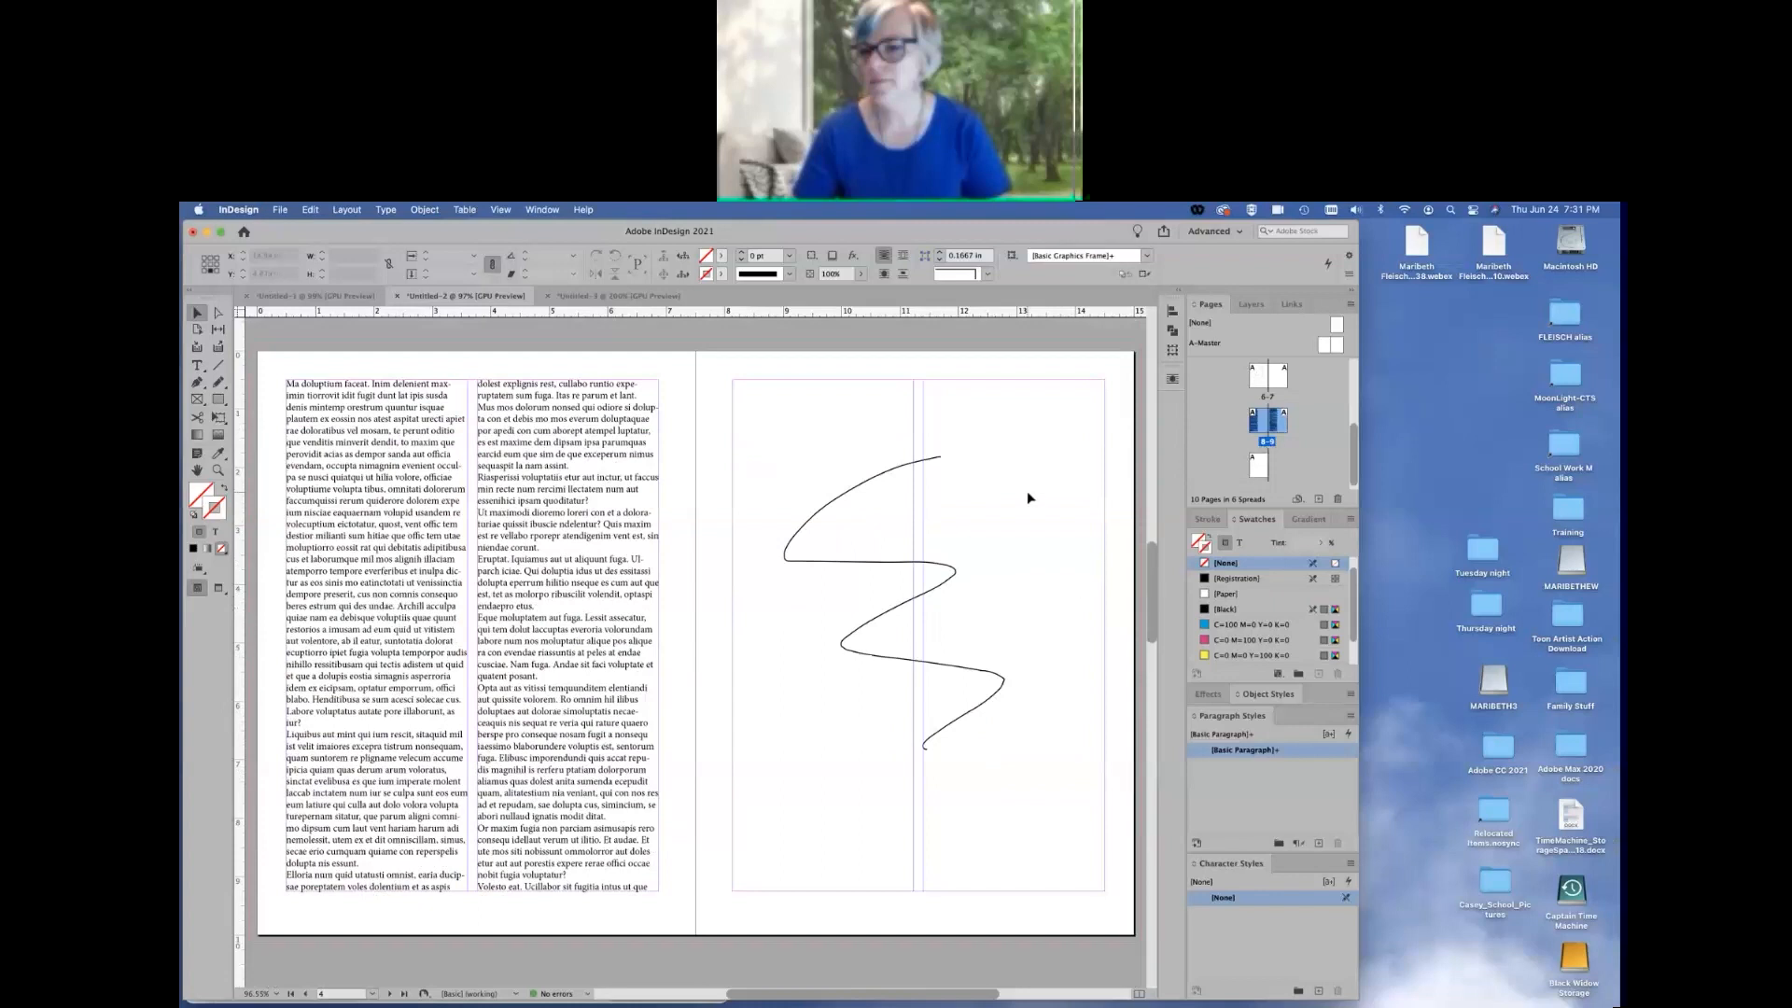
pyautogui.scroll(-15, 1029, 497)
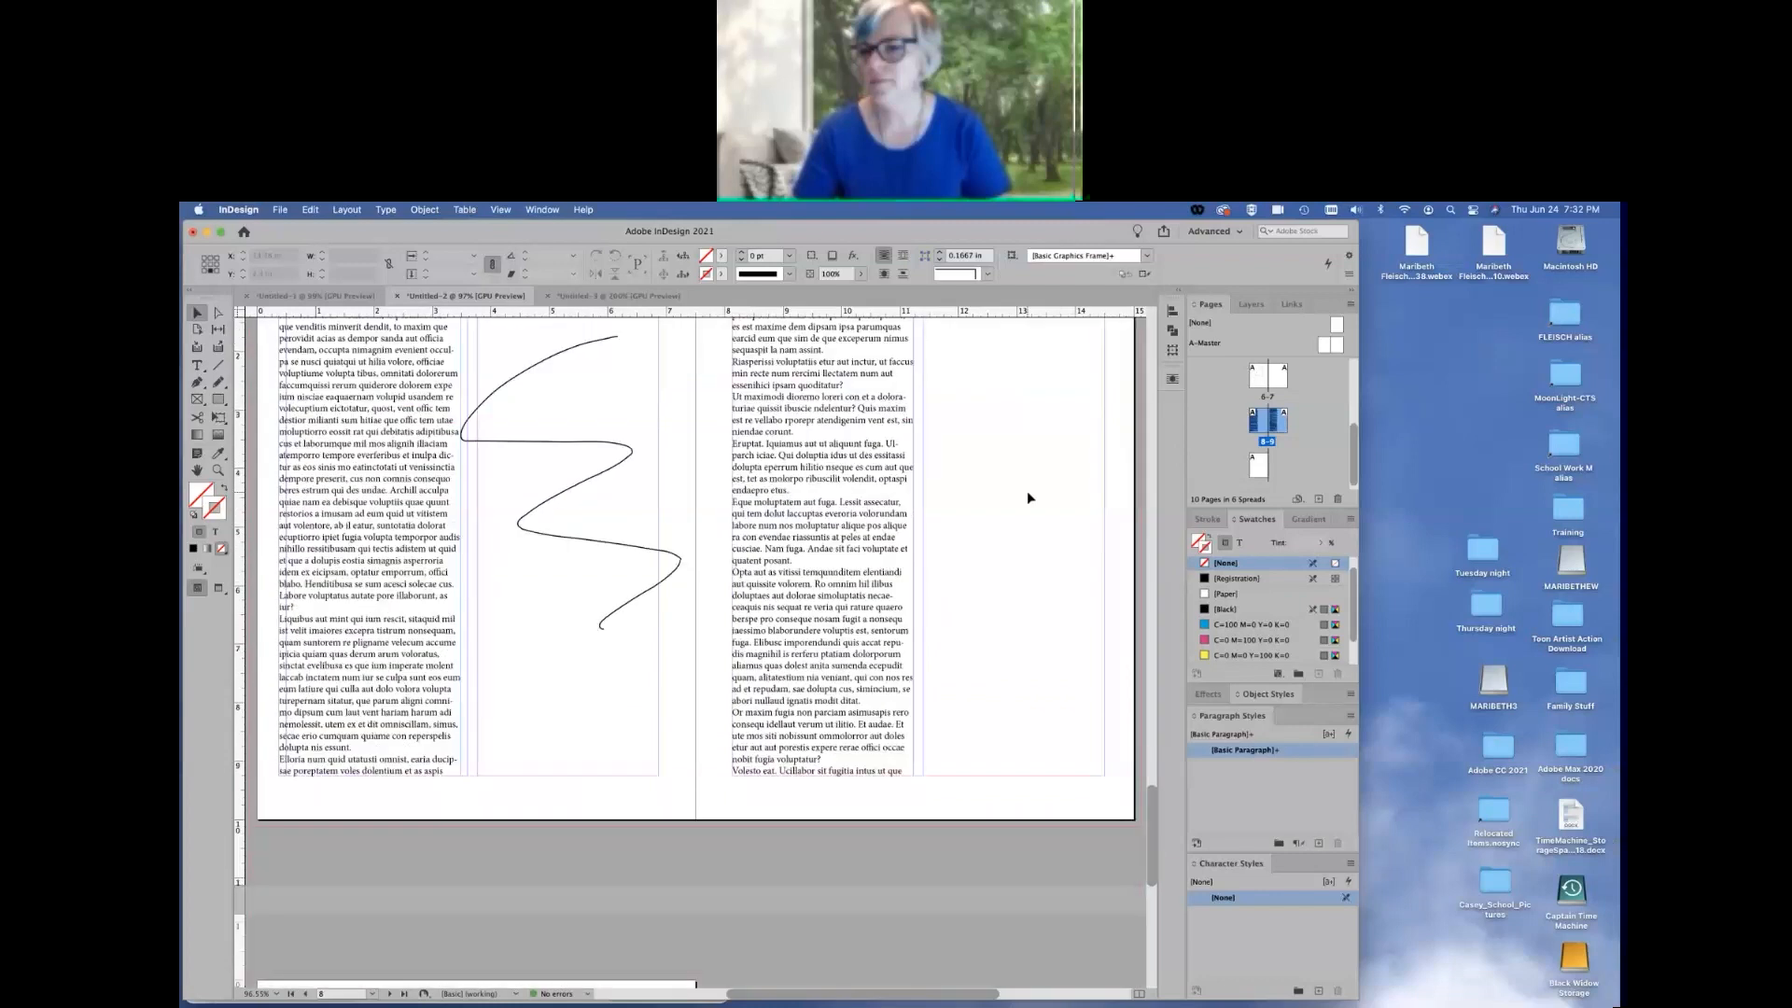
pyautogui.scroll(3, 1027, 491)
pyautogui.scroll(-1, 1027, 491)
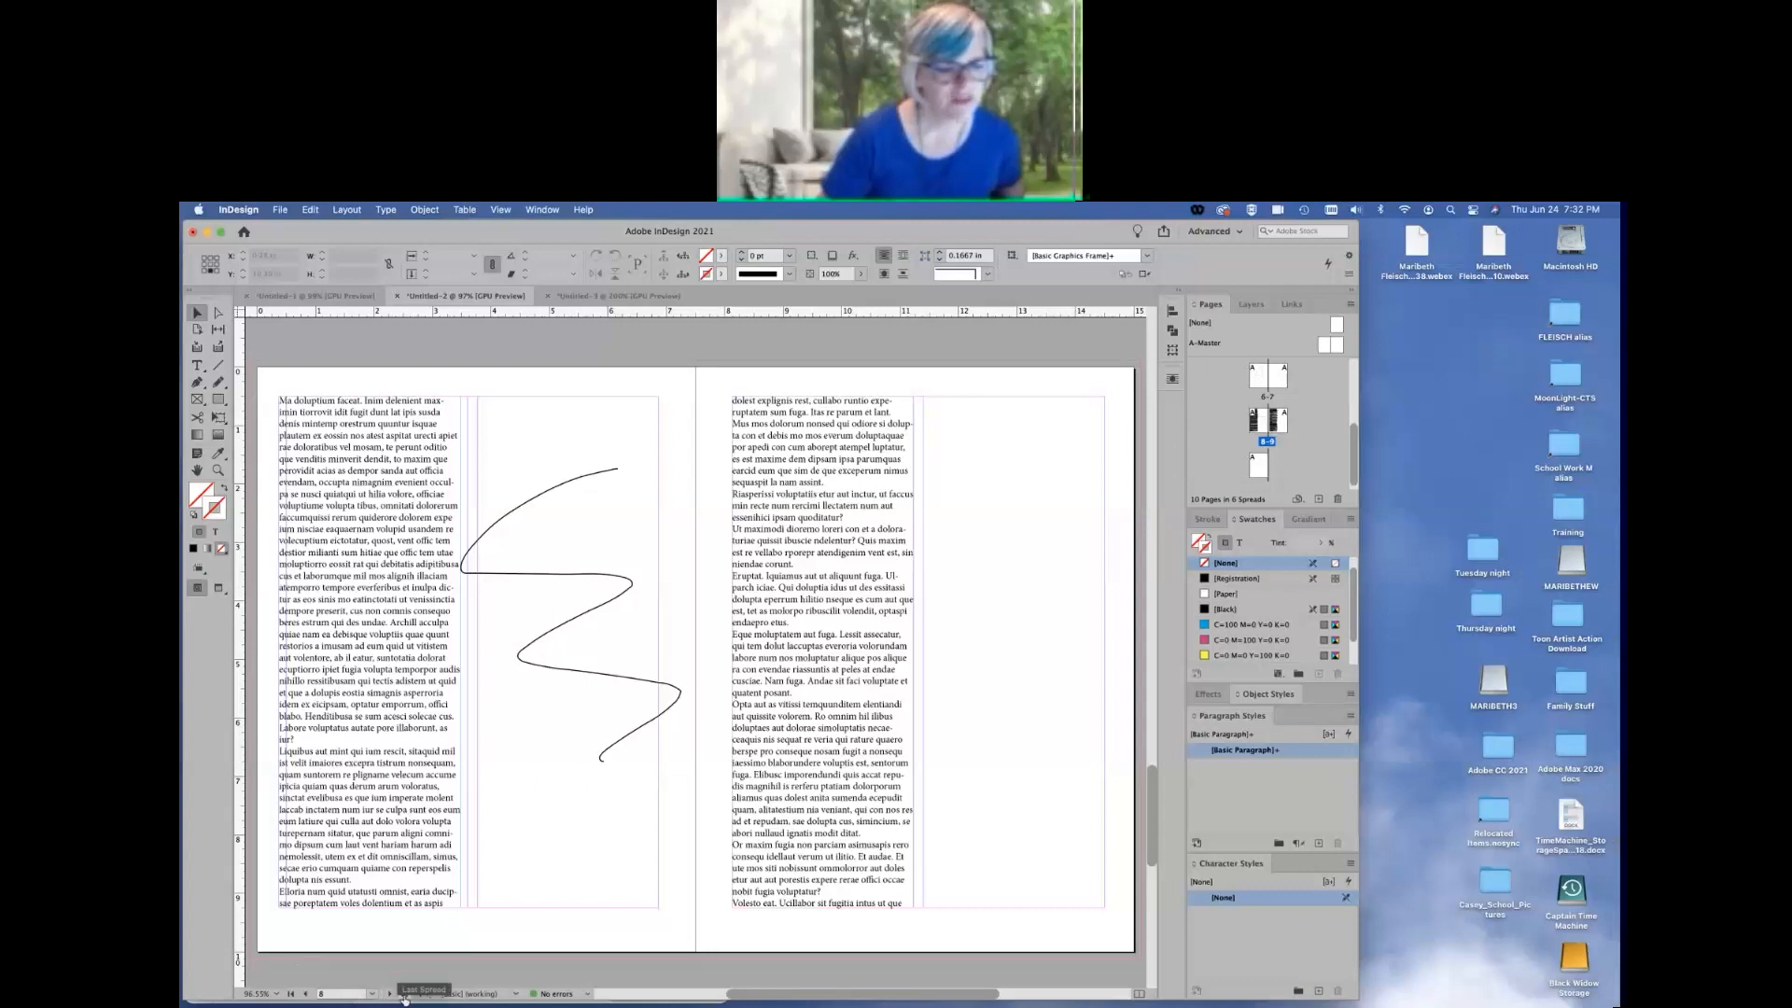
# Go to page 6 using the document's page list
pyautogui.click(373, 995)
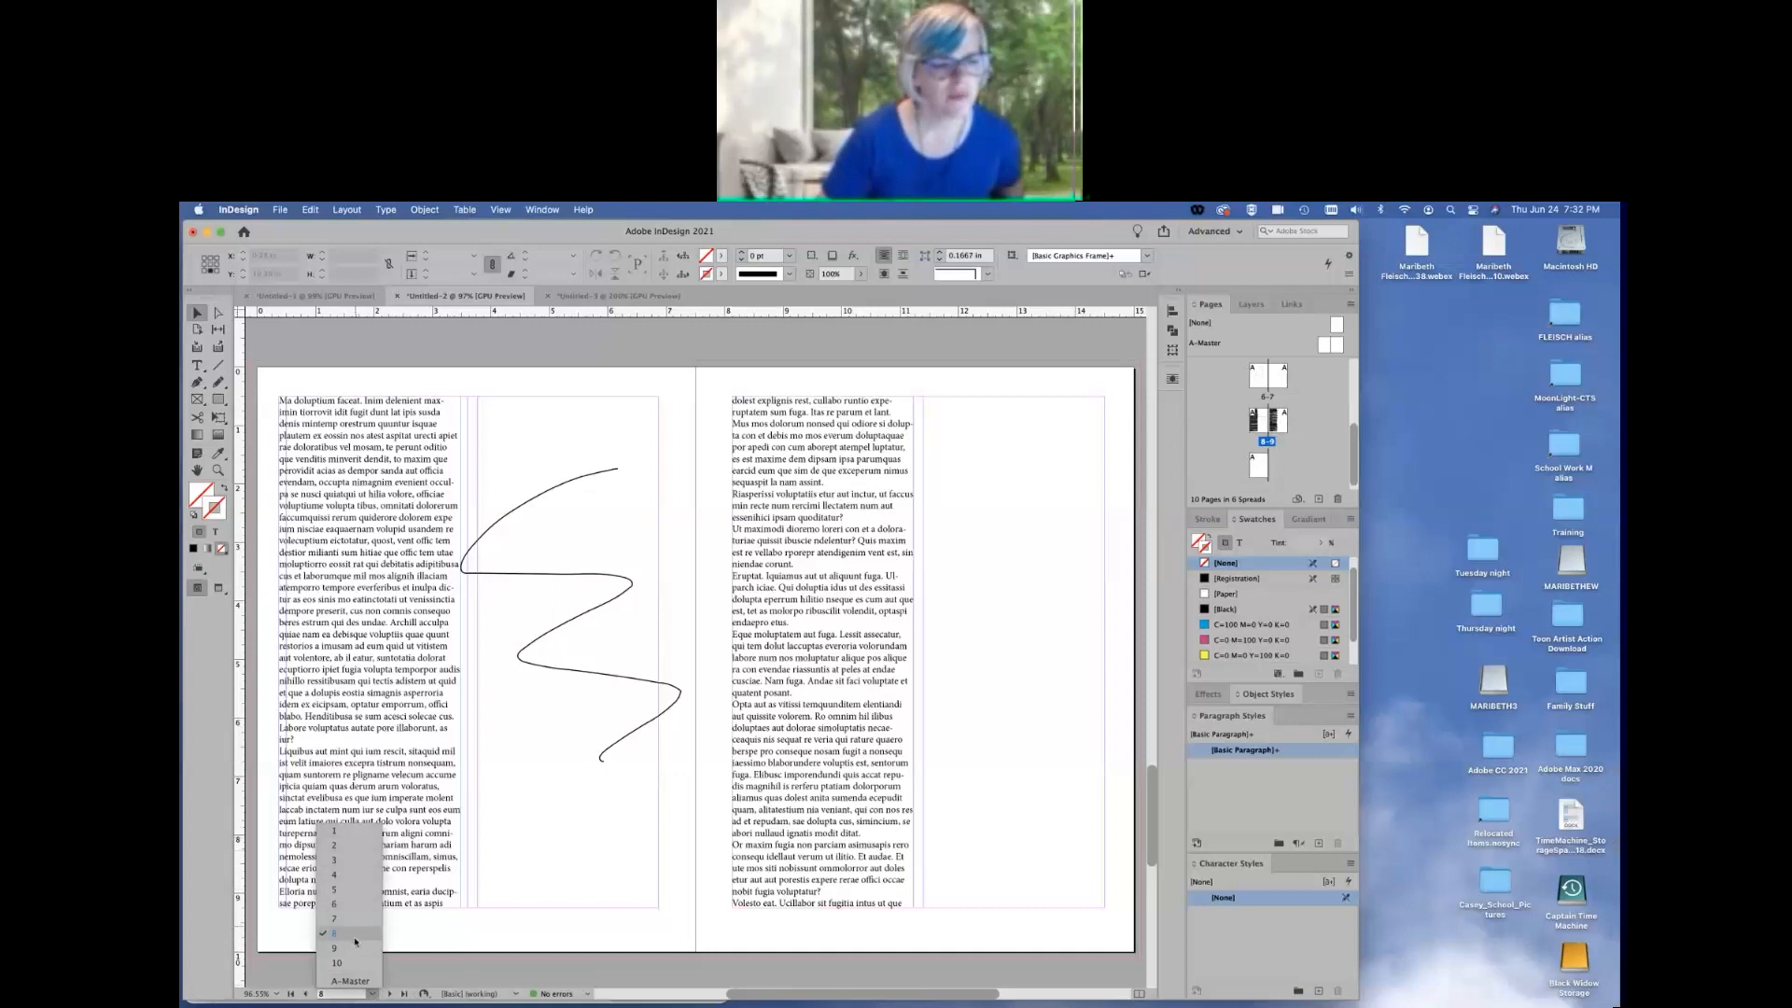
pyautogui.click(353, 903)
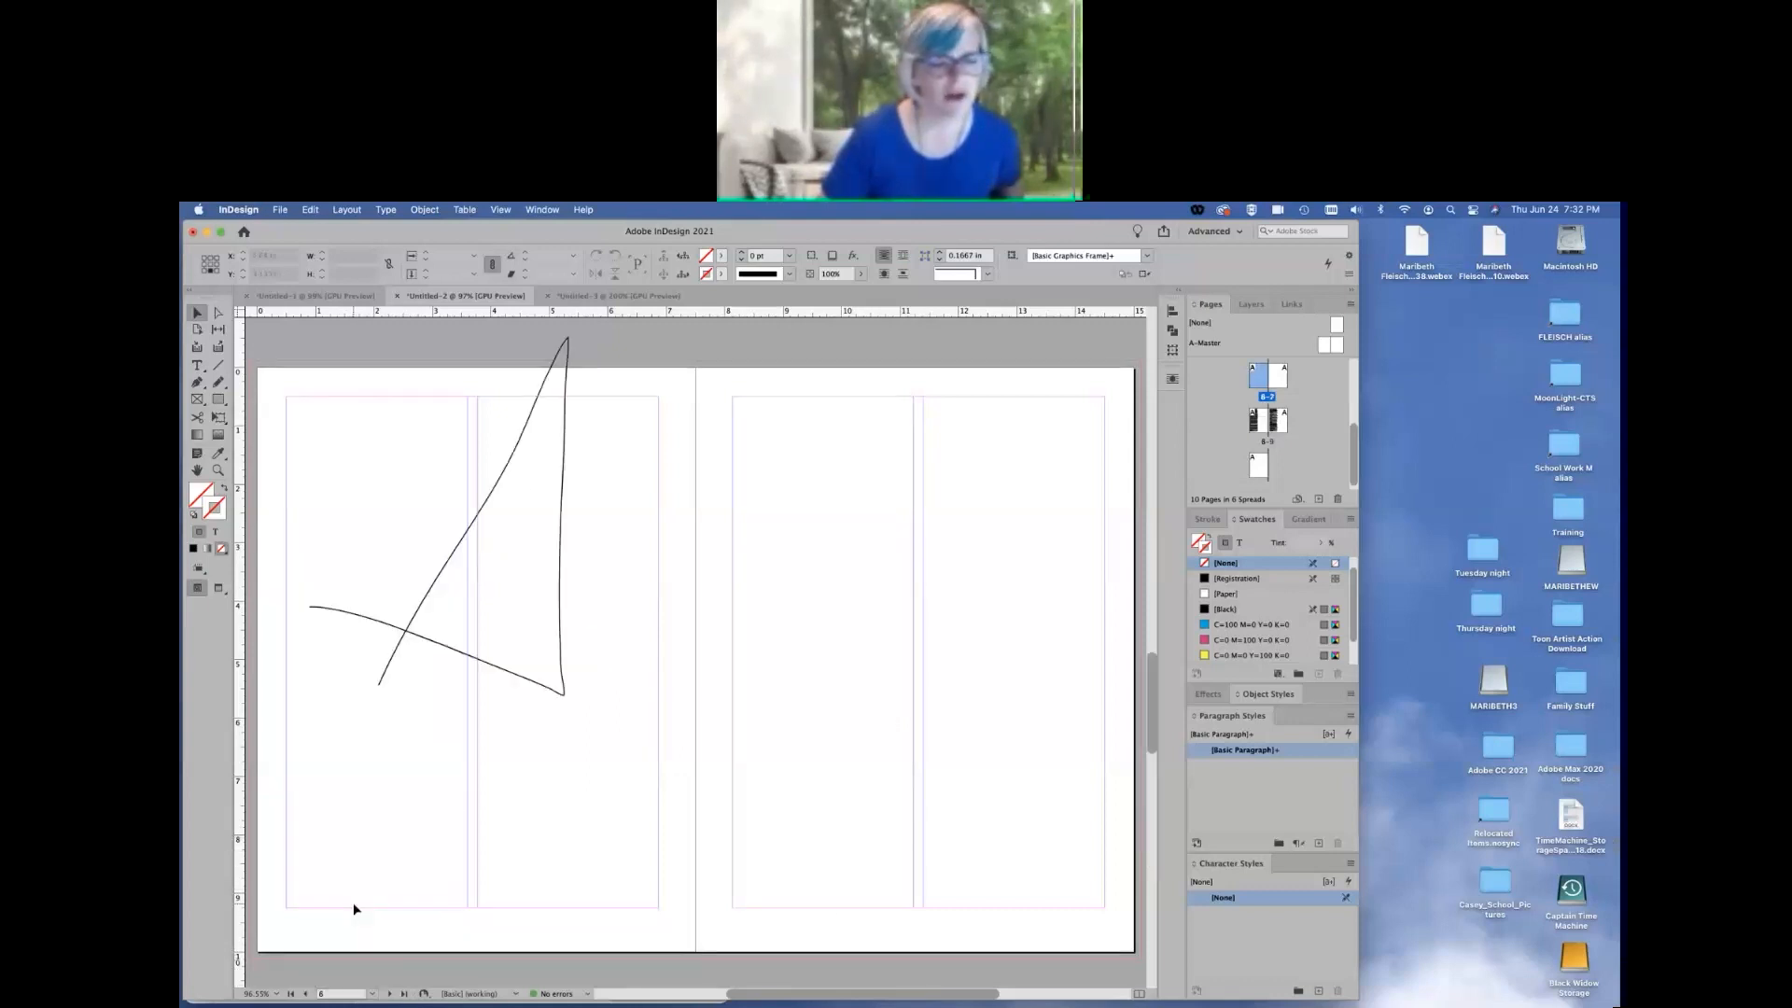